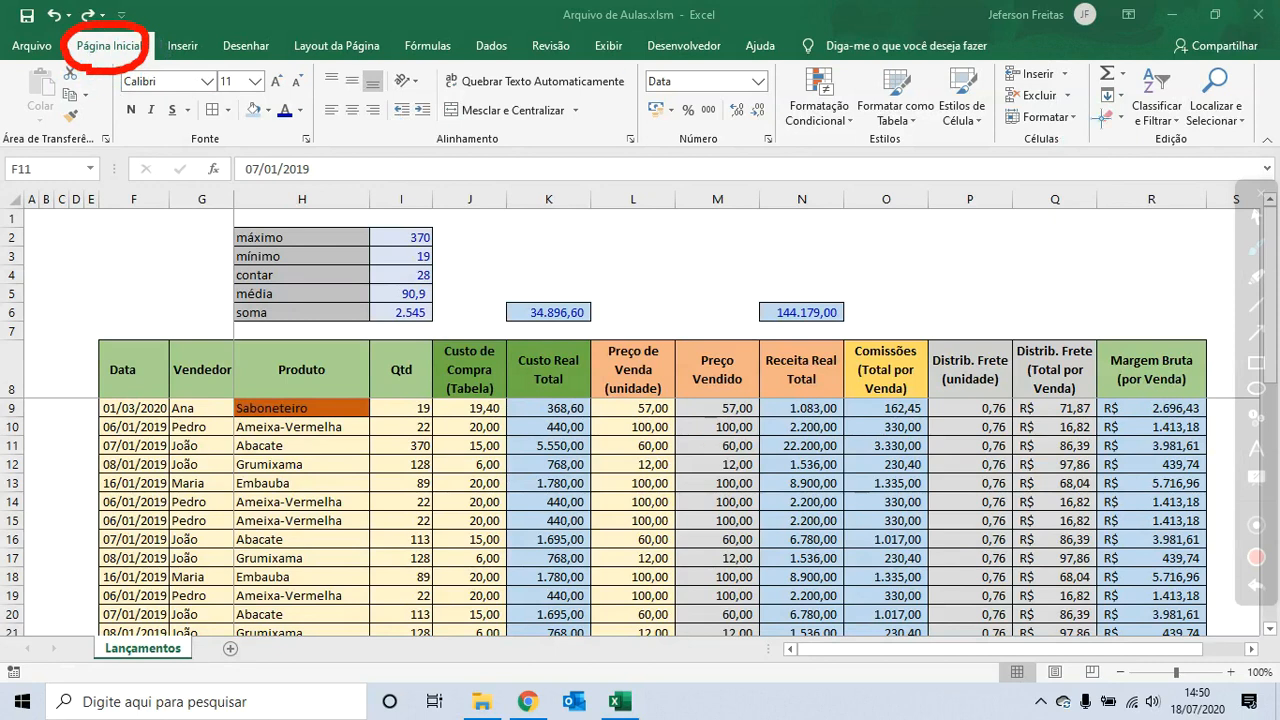
mouse_move(1086, 155)
left_mouse_down()
mouse_move(1095, 62)
mouse_move(1256, 58)
mouse_move(1262, 150)
mouse_move(1135, 168)
mouse_move(1092, 158)
left_mouse_up()
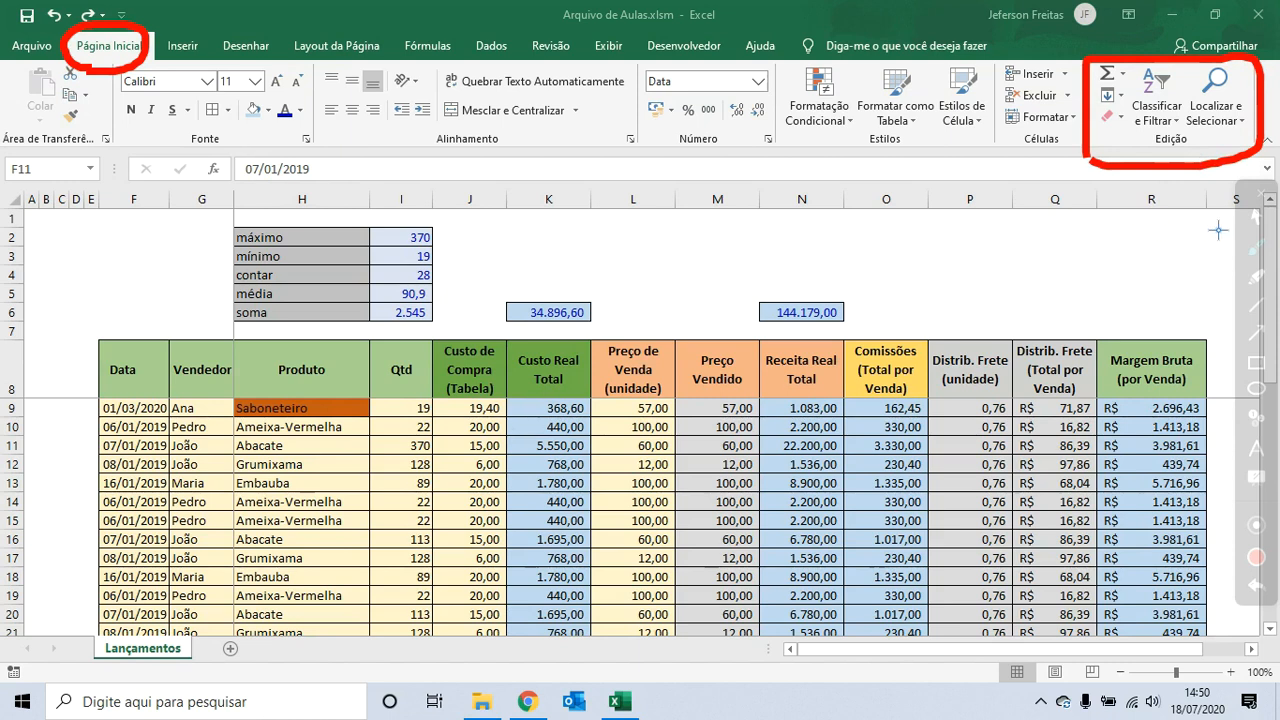
left_click(1256, 218)
- Examine the dates in the Data column by selecting several of its cells
left_click_drag(152, 416, 156, 487)
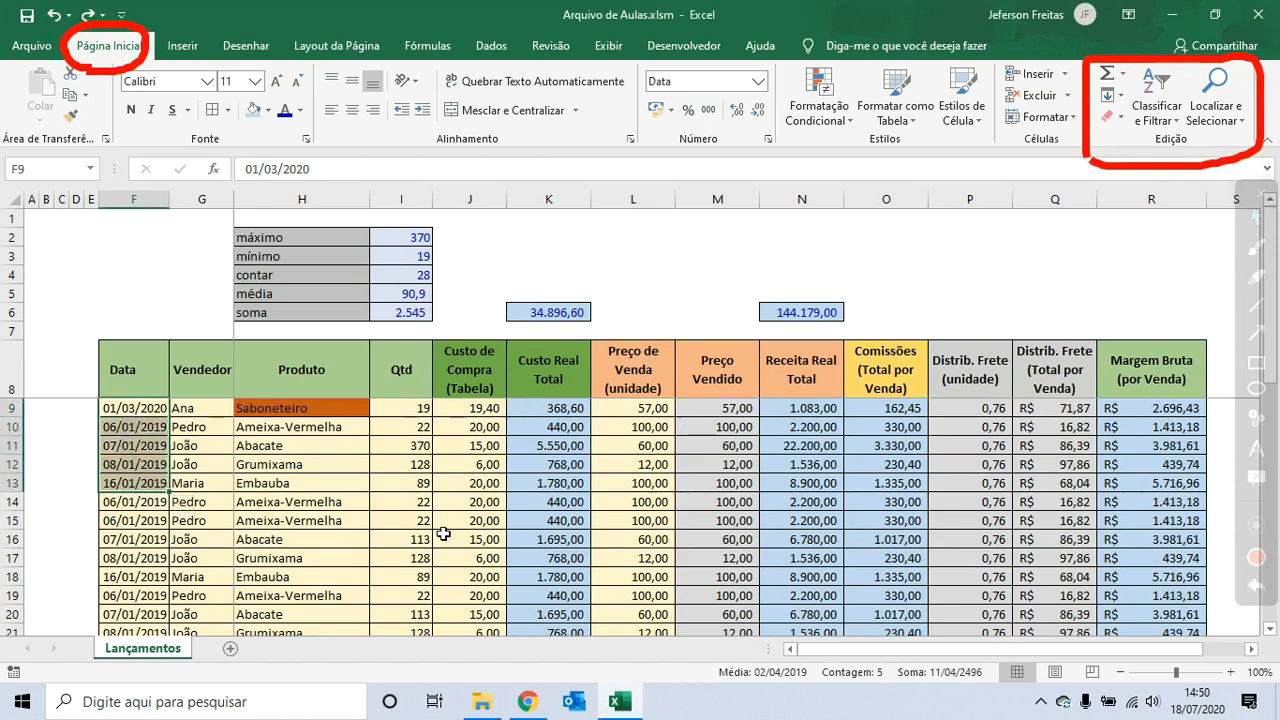
left_click(149, 484)
left_click(149, 484)
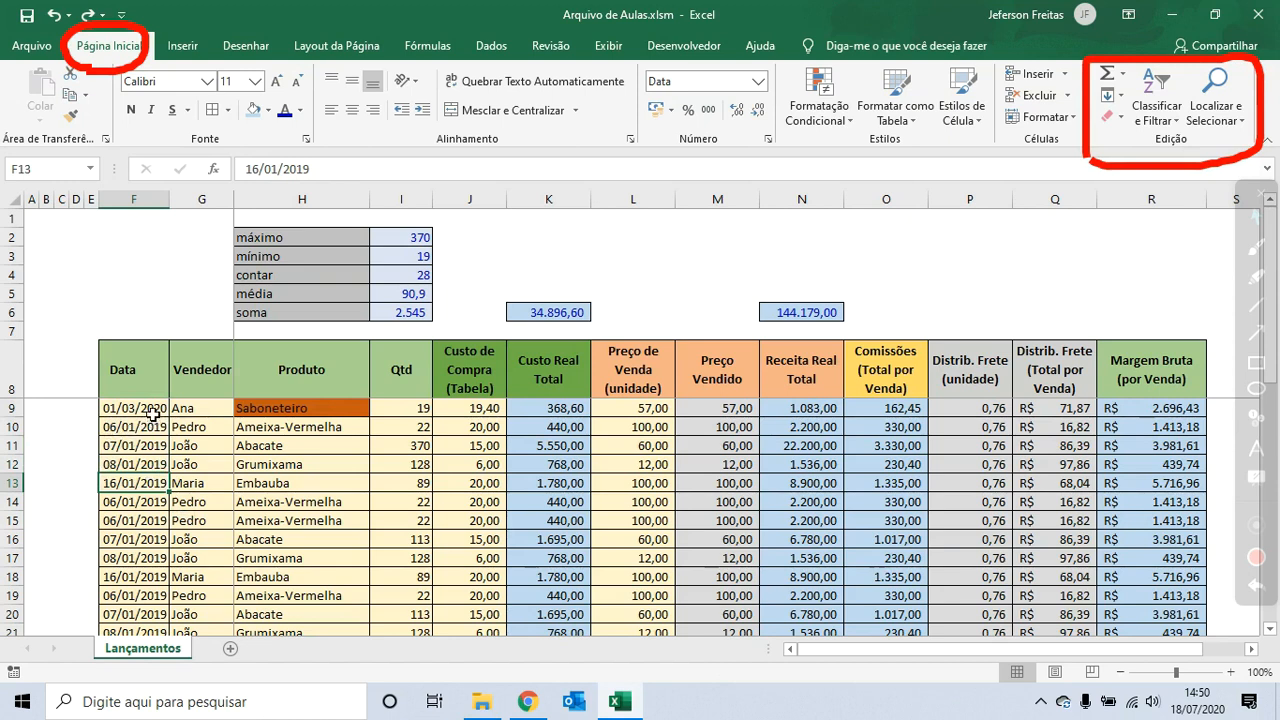
left_click_drag(152, 412, 153, 527)
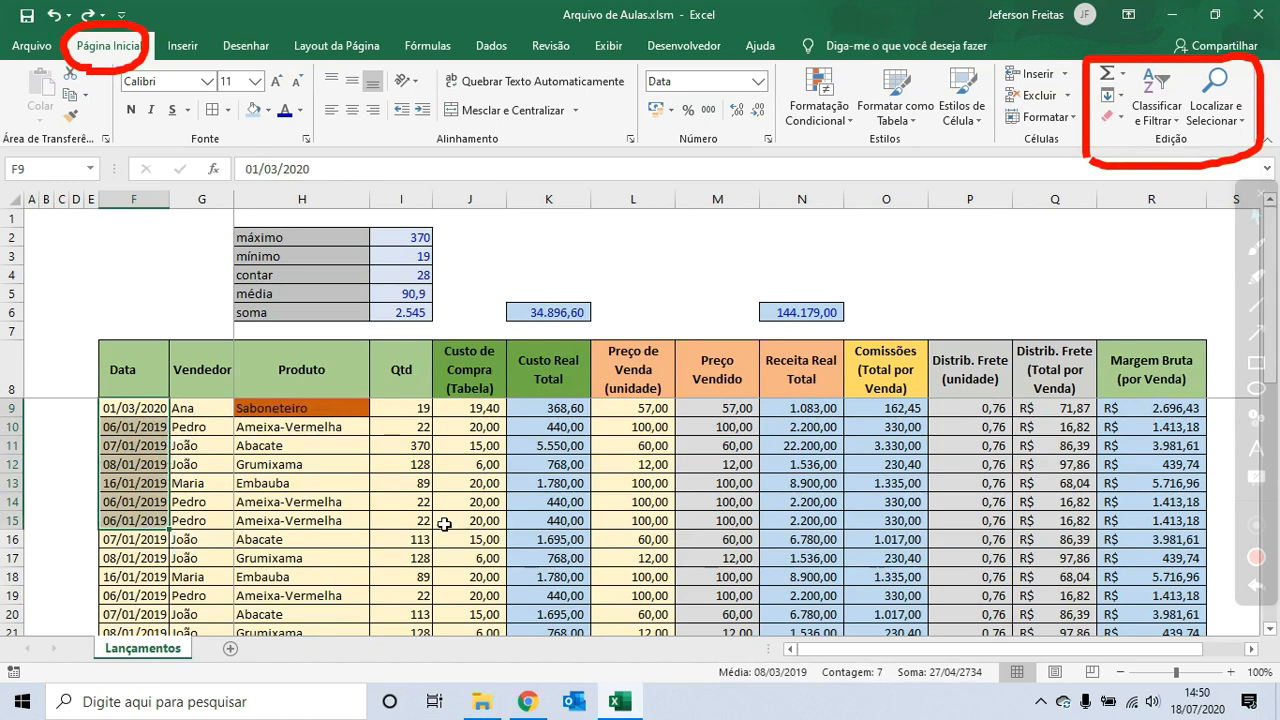
left_click(152, 504)
left_click(149, 537)
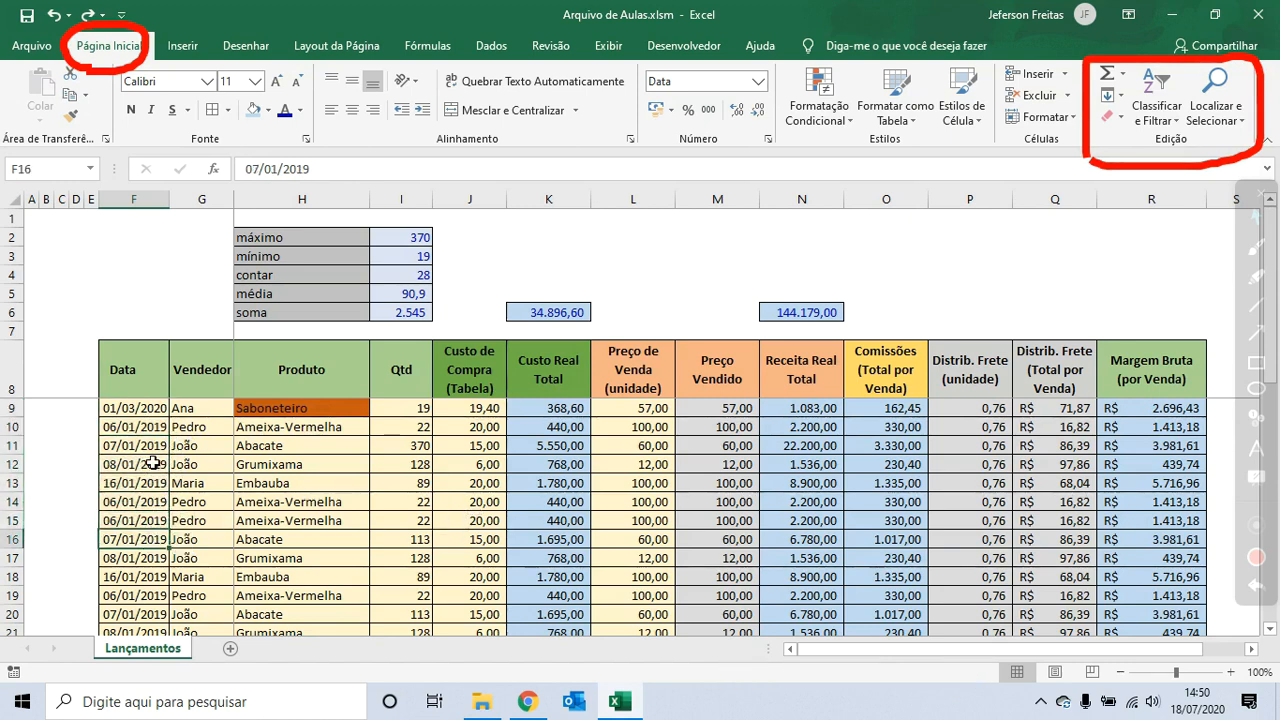
left_click(154, 464)
left_click(148, 413)
left_click(150, 445)
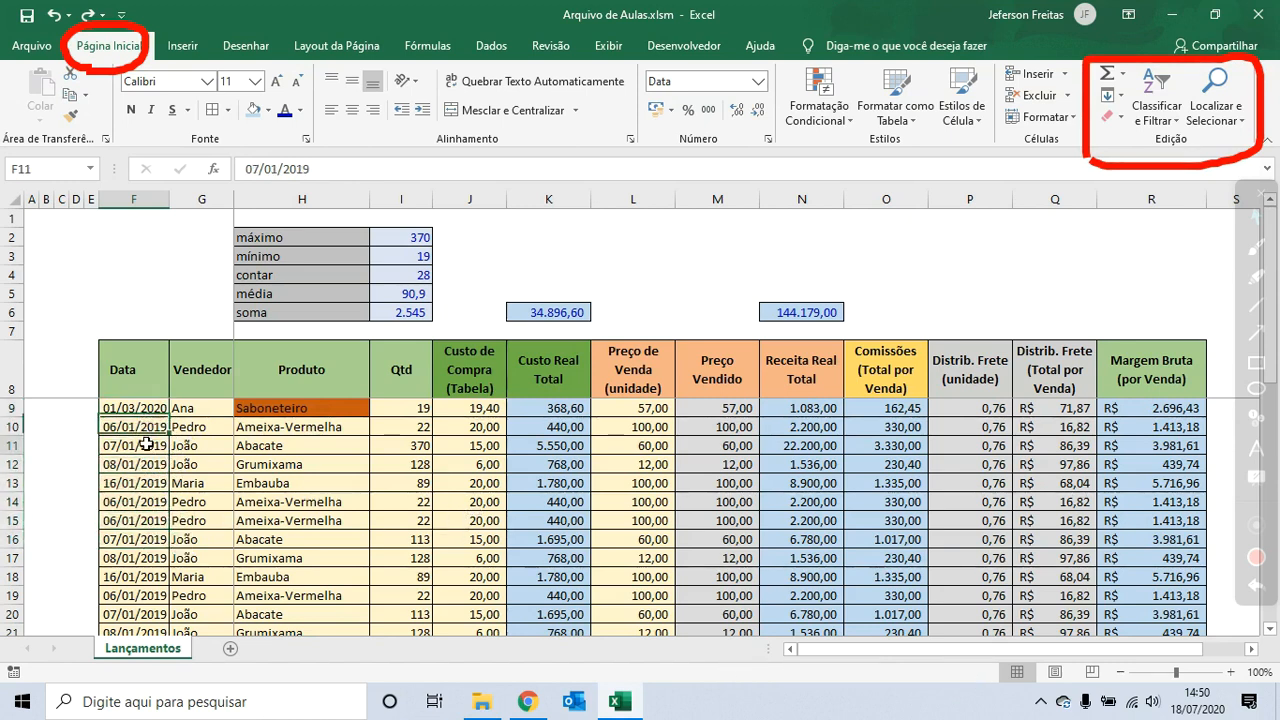
left_click(147, 503)
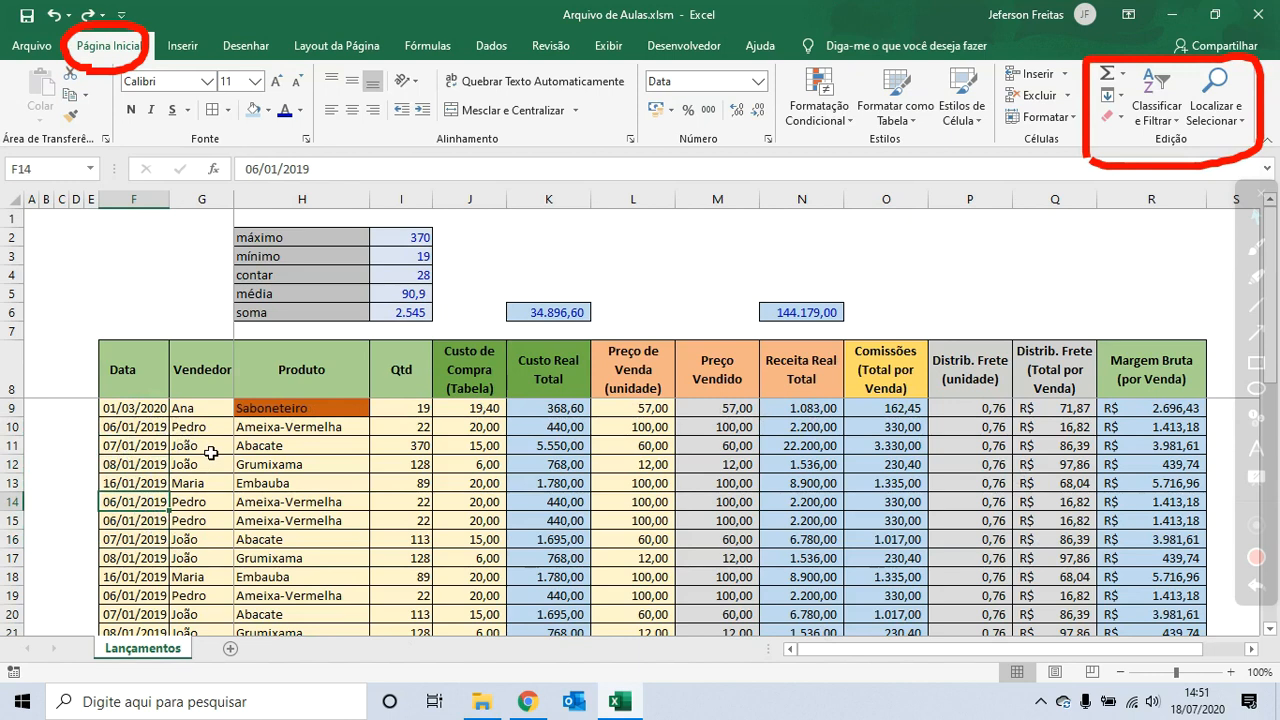
left_click(156, 414)
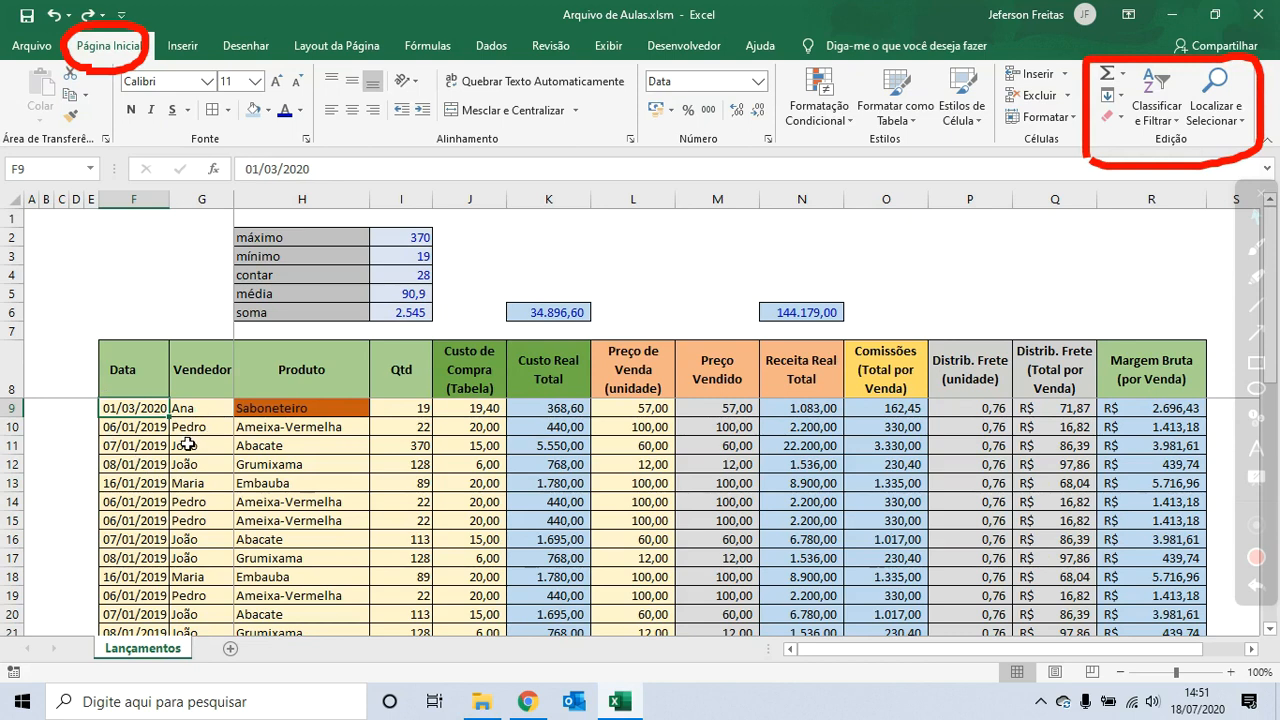
left_click(164, 467)
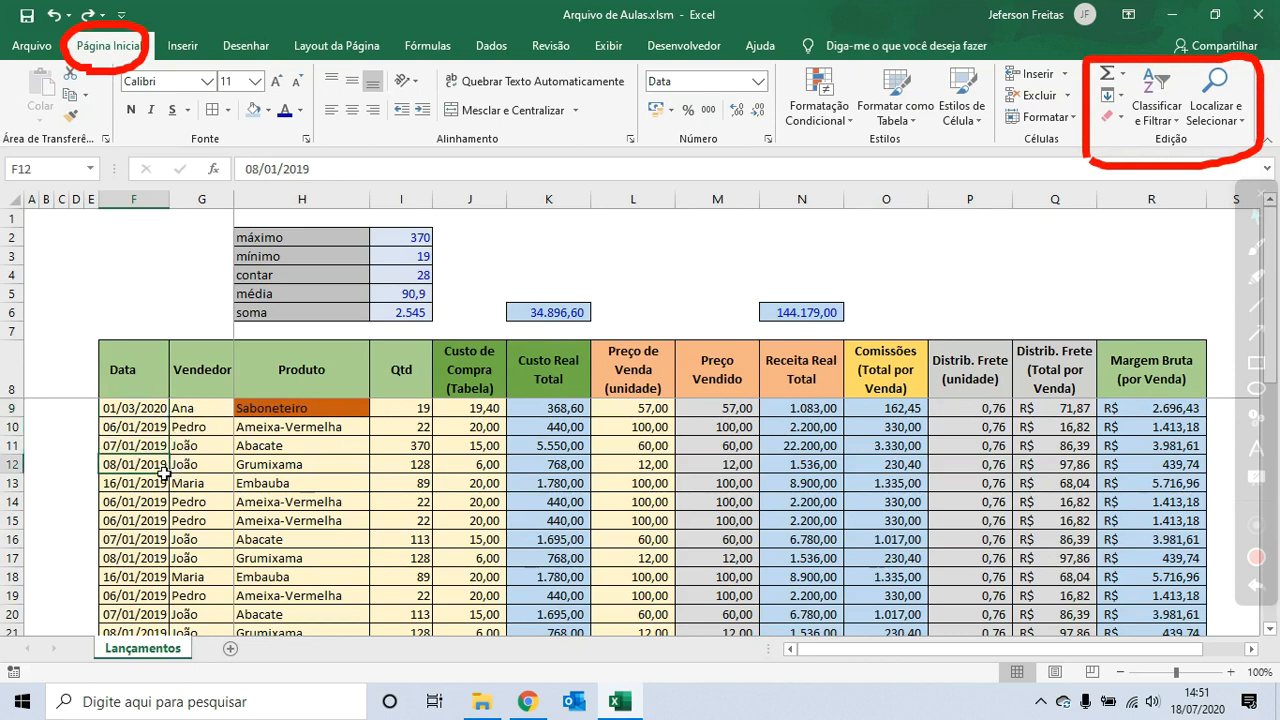
left_click(156, 508)
left_click(197, 488)
left_click(147, 450)
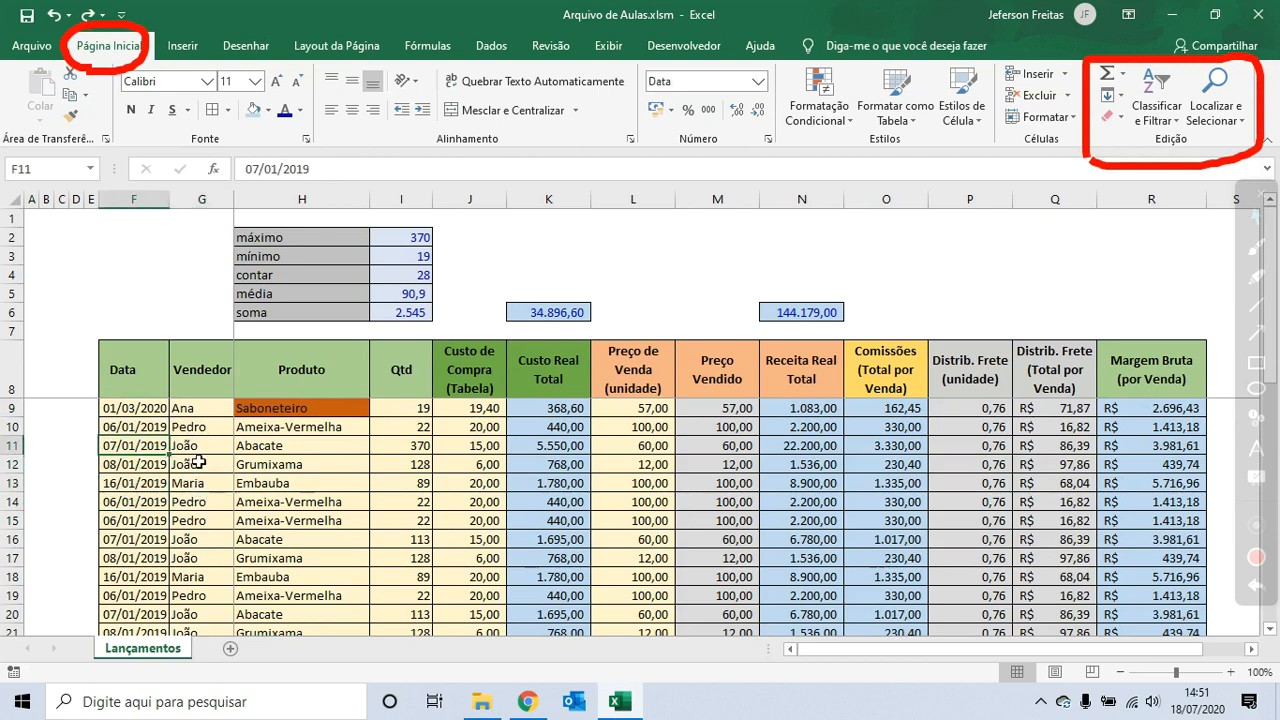
left_click(199, 461)
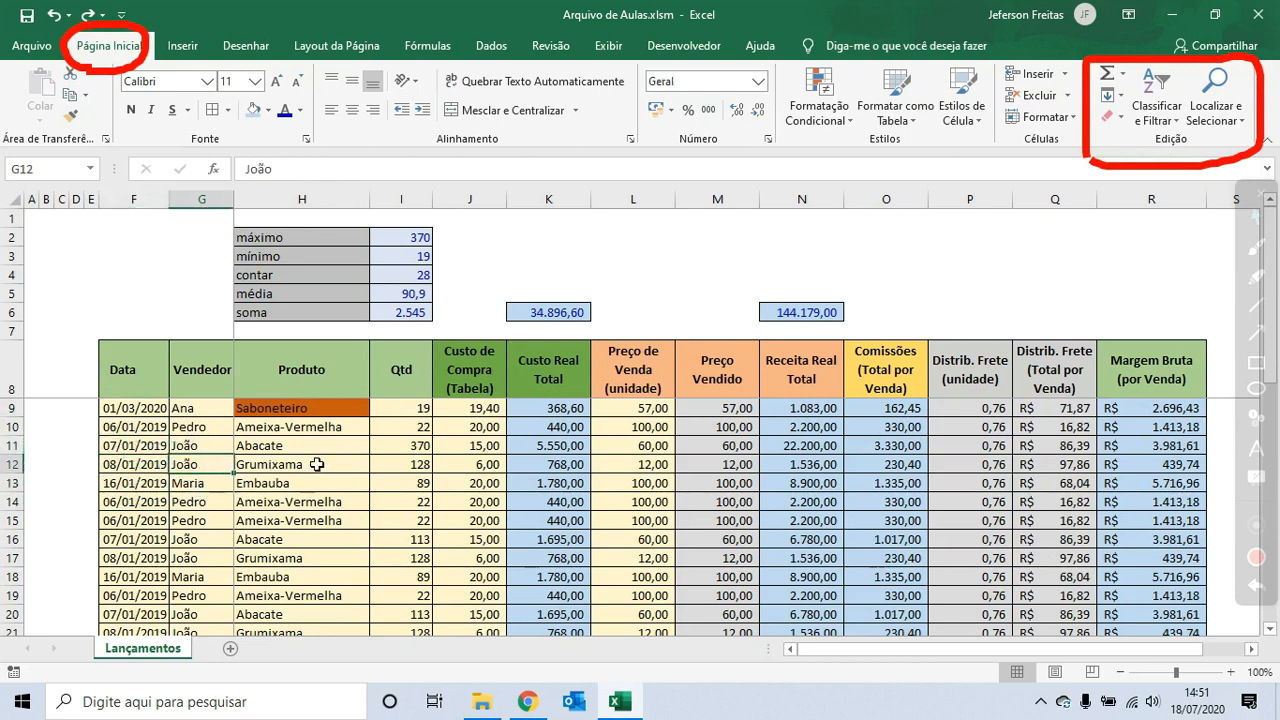
left_click(212, 430)
left_click(163, 445)
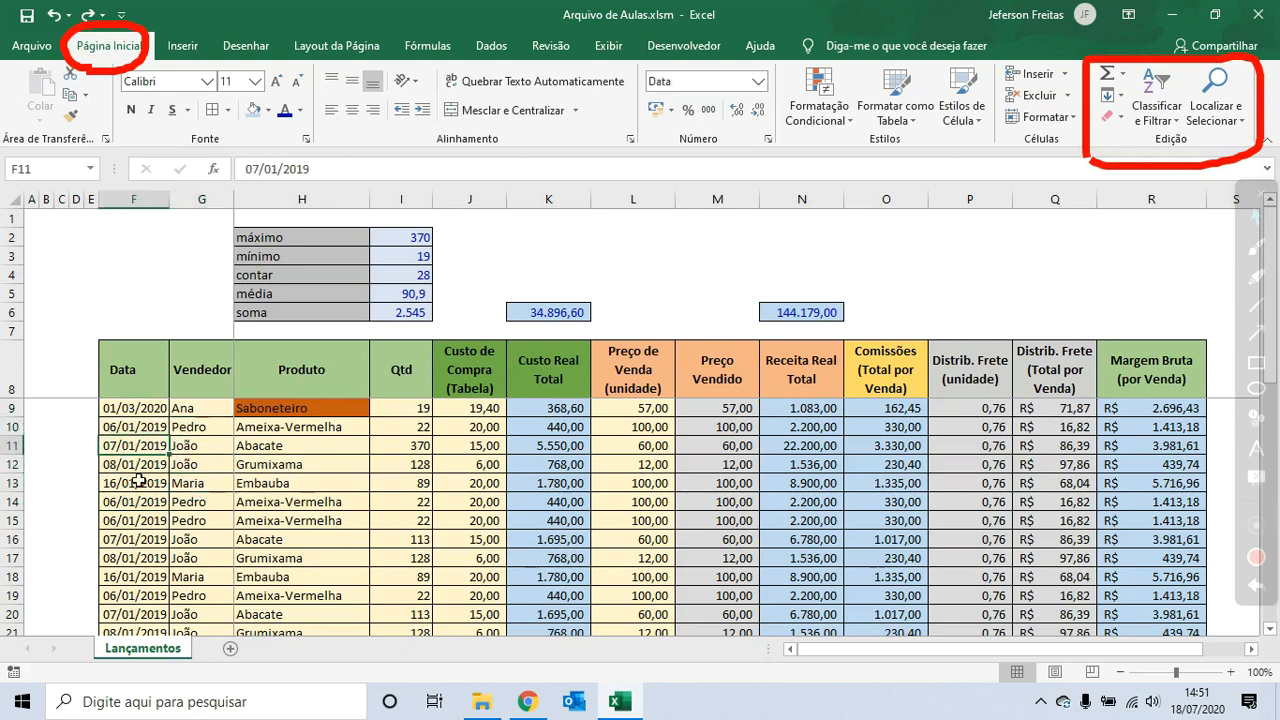
left_click(64, 467)
left_click(129, 502)
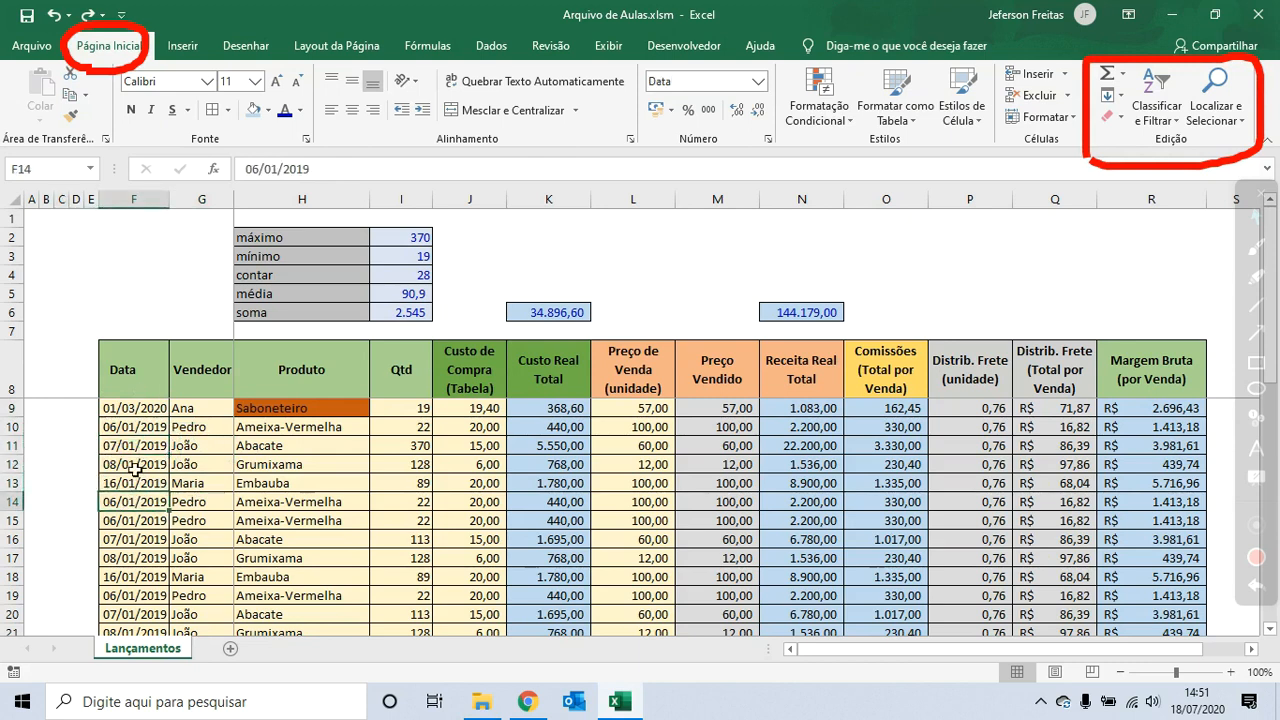
left_click(132, 465)
left_click(135, 448)
left_click(135, 514)
left_click(136, 465)
left_click(133, 515)
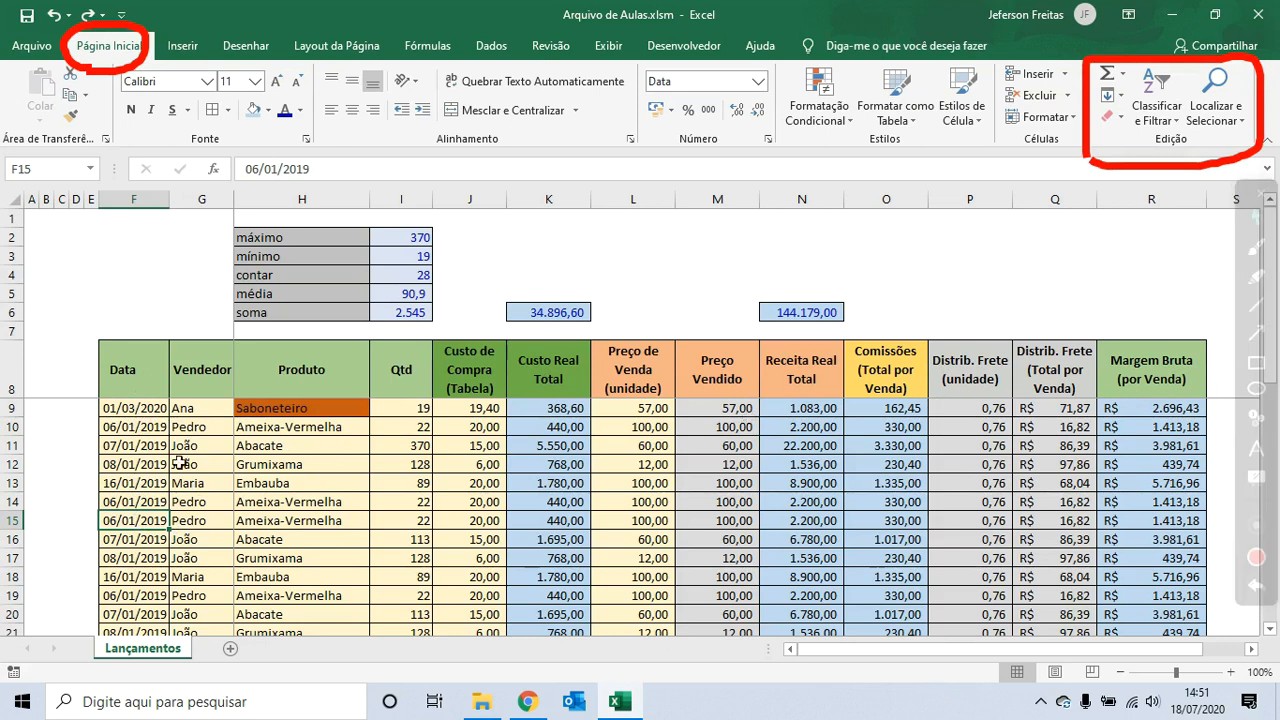
left_click(136, 464)
left_click(149, 414)
left_click(150, 464)
- Sort the sales table by the Data column from oldest to newest
left_click(150, 502)
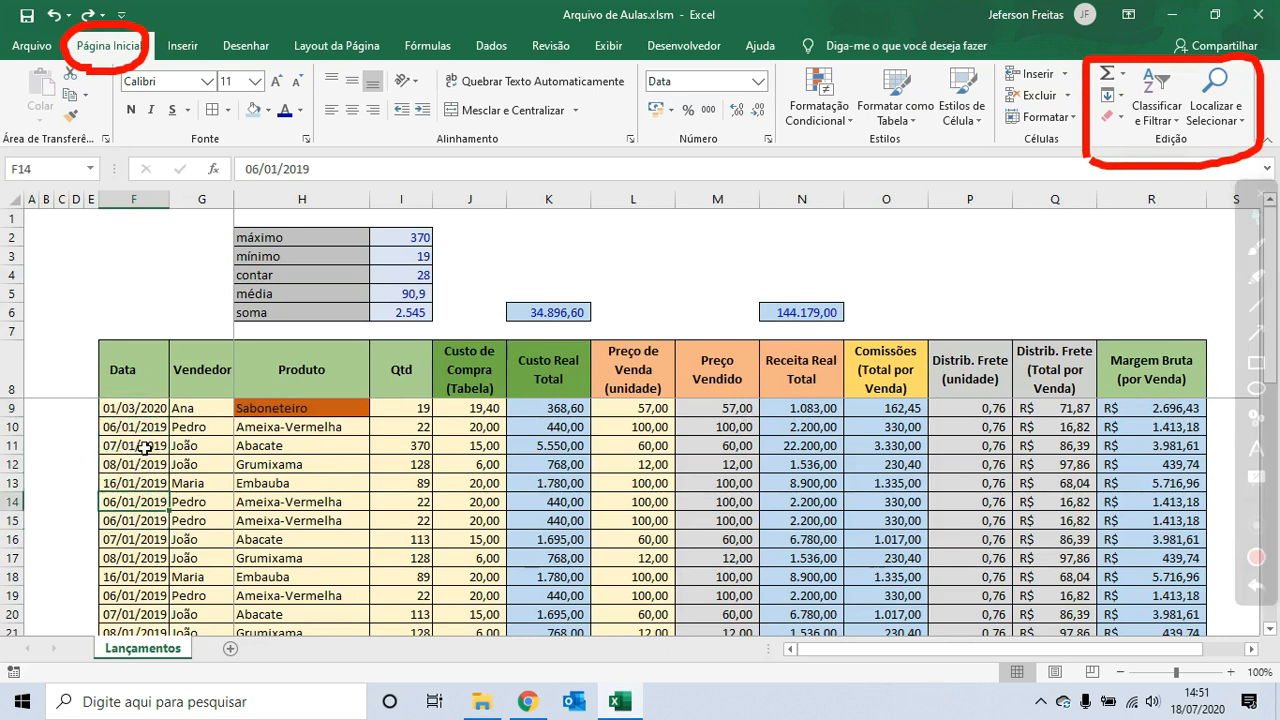
left_click(1157, 108)
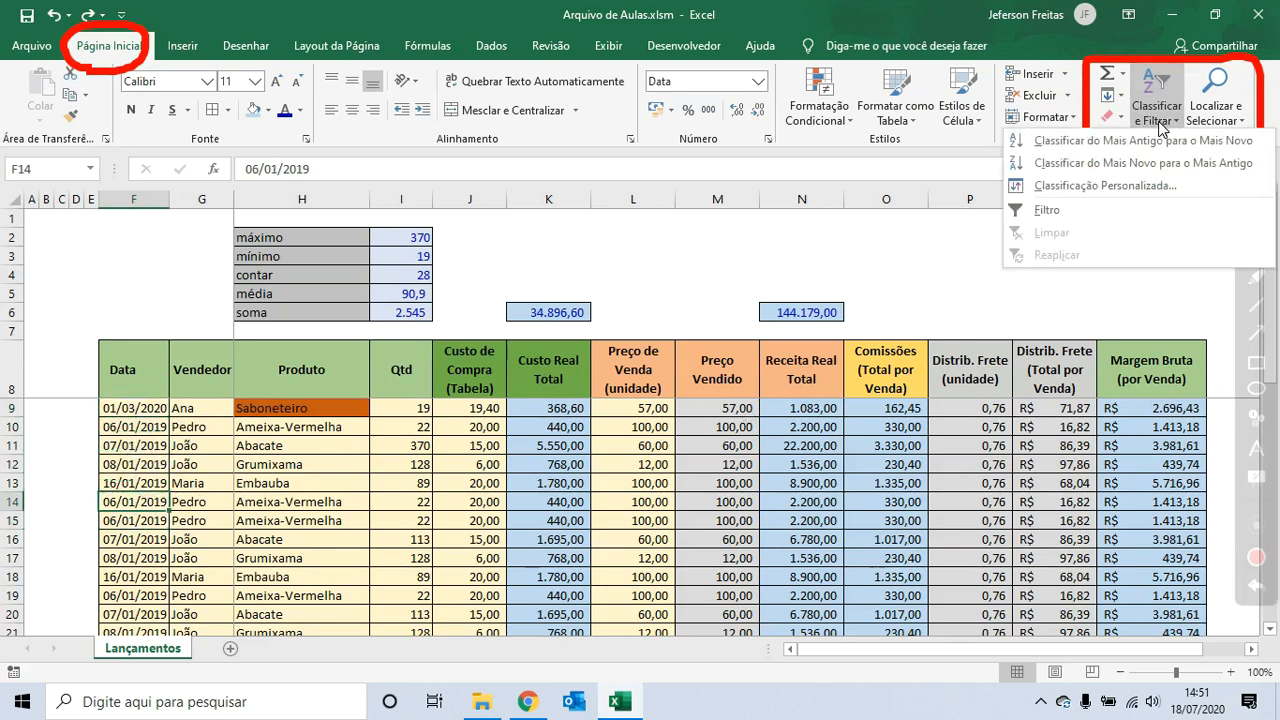
left_click(1110, 145)
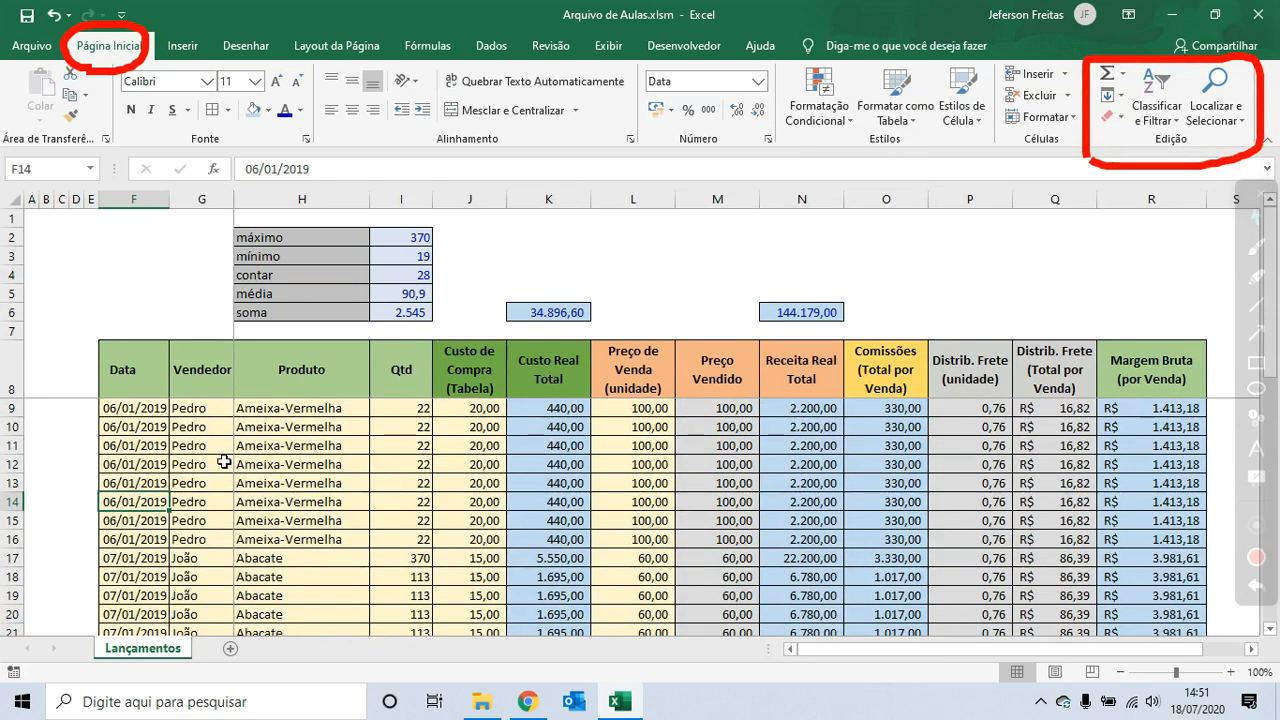
- Scroll through the sorted table to review the order of the dates
left_click_drag(163, 413, 165, 426)
scroll(148, 460, "down", 2)
left_click(149, 466)
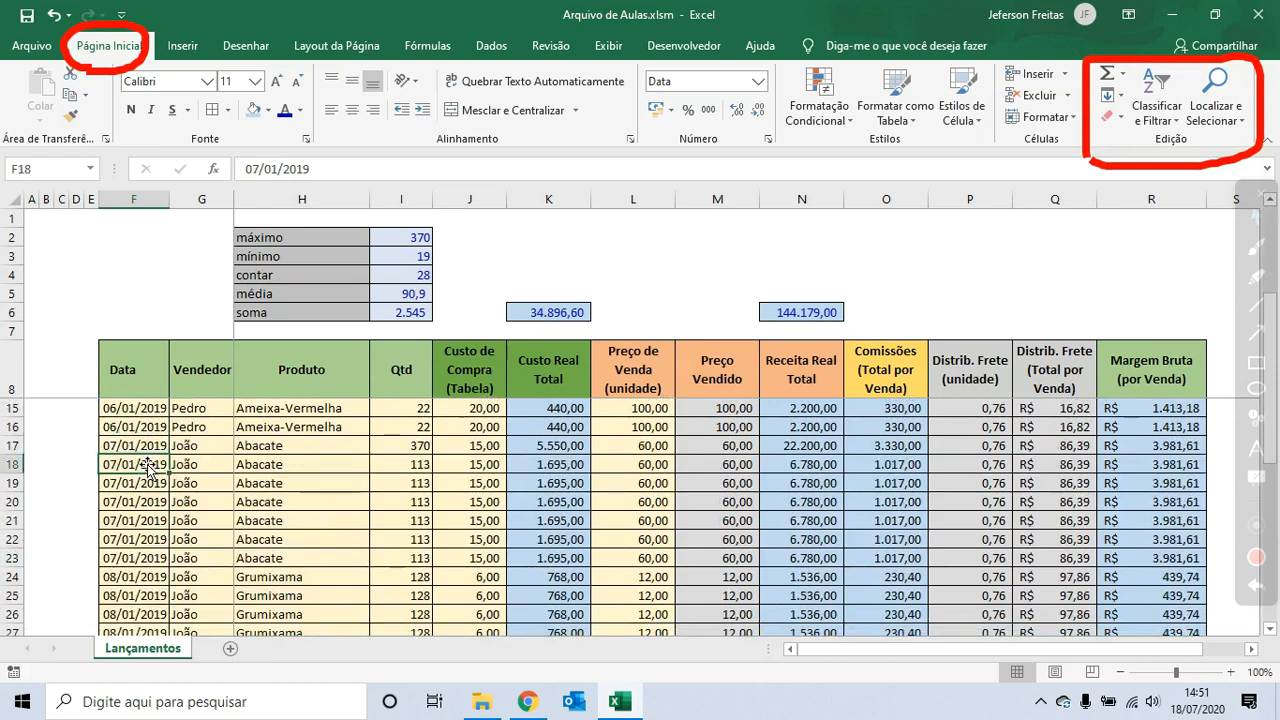
scroll(142, 475, "down", 3)
left_click(135, 486)
scroll(137, 502, "down", 3)
scroll(140, 468, "up", 8)
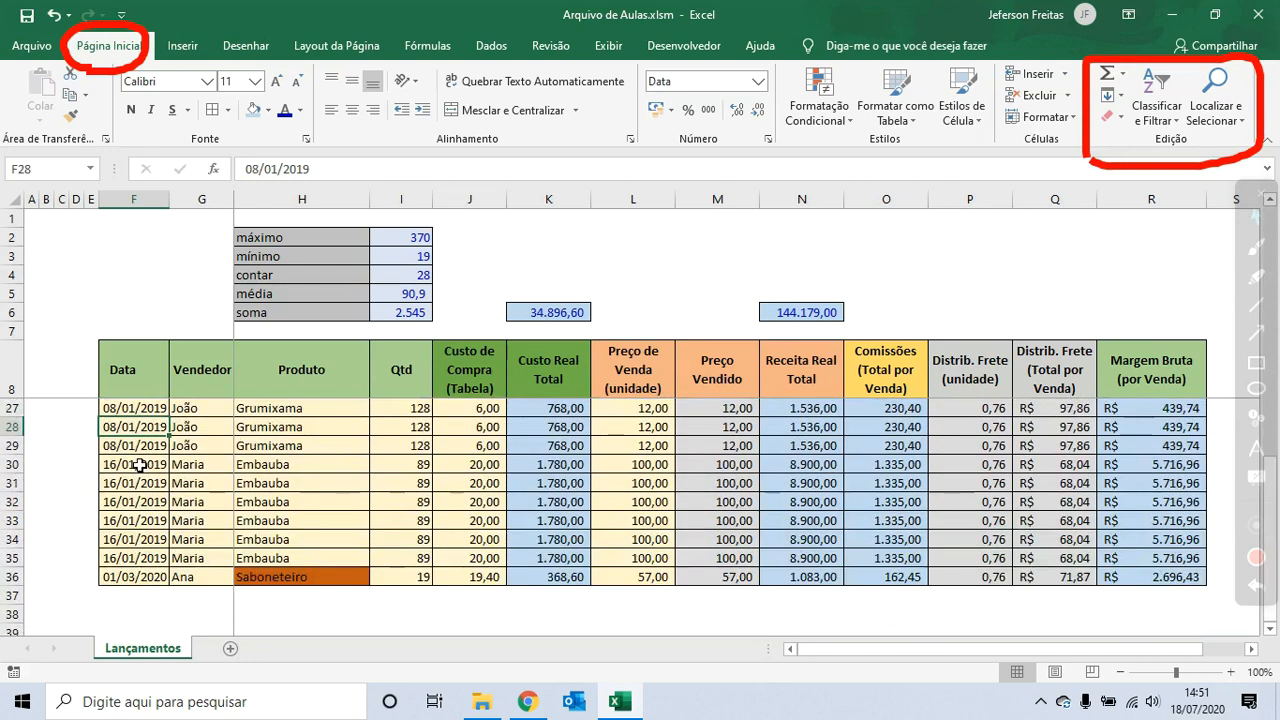
left_click(147, 412)
left_click(143, 462)
scroll(148, 490, "down", 6)
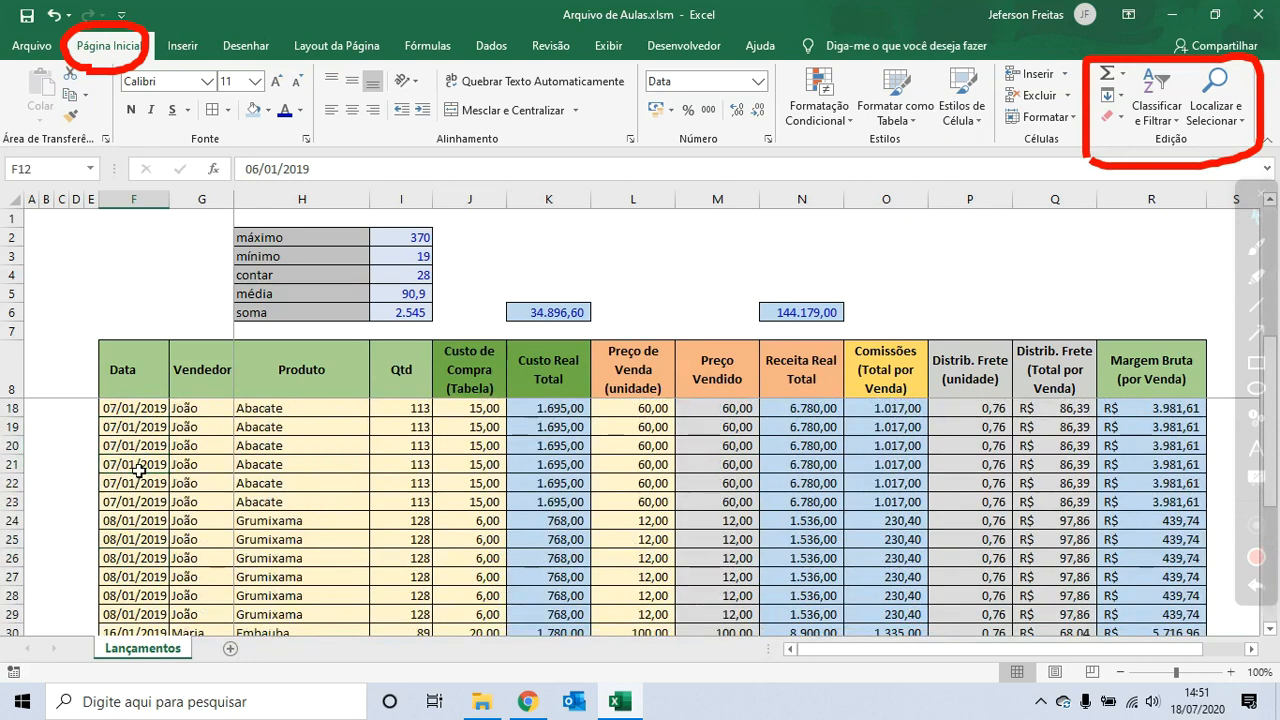
left_click(147, 582)
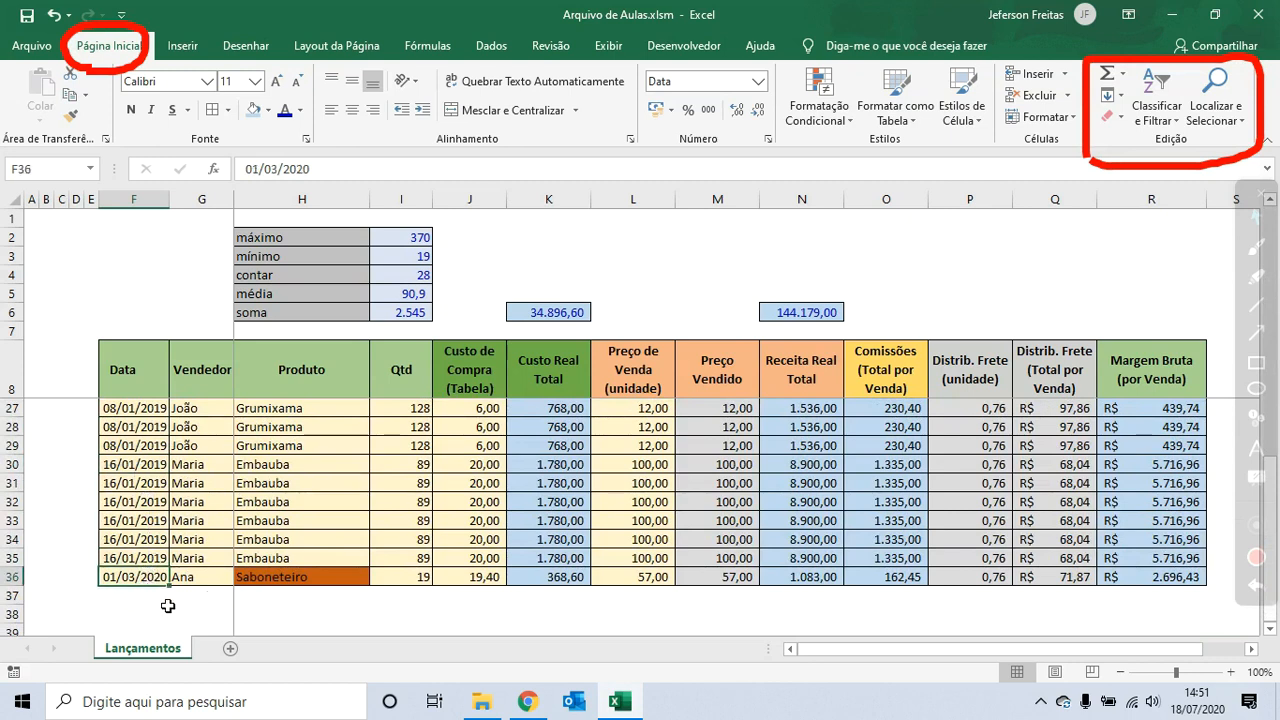
scroll(168, 606, "up", 6)
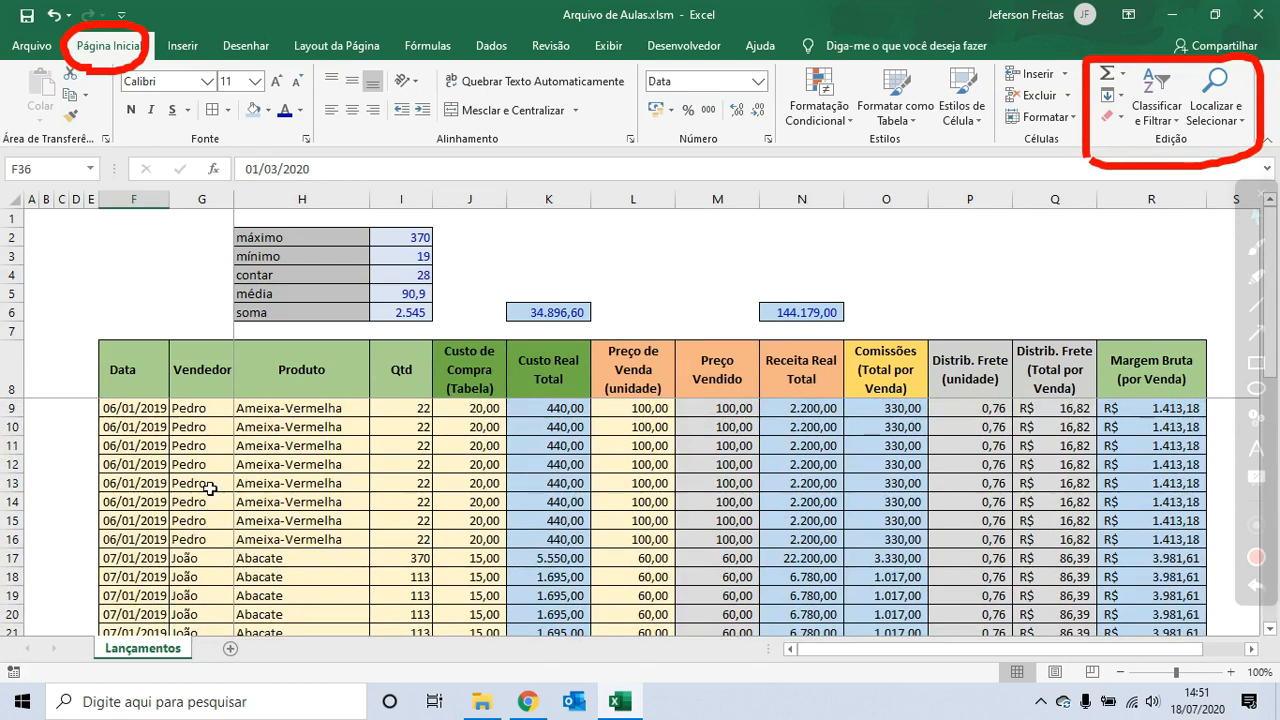
- Sort the sales table by the Vendedor column from A to Z
left_click(284, 468)
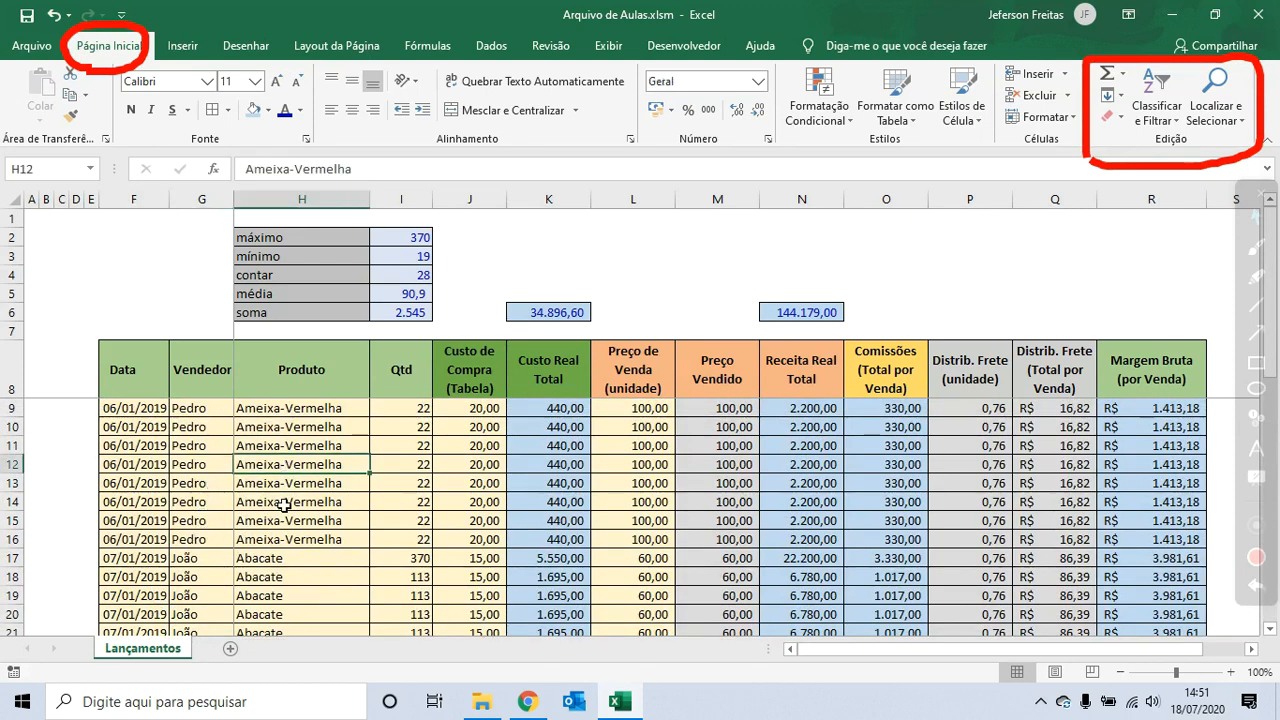
left_click(201, 488)
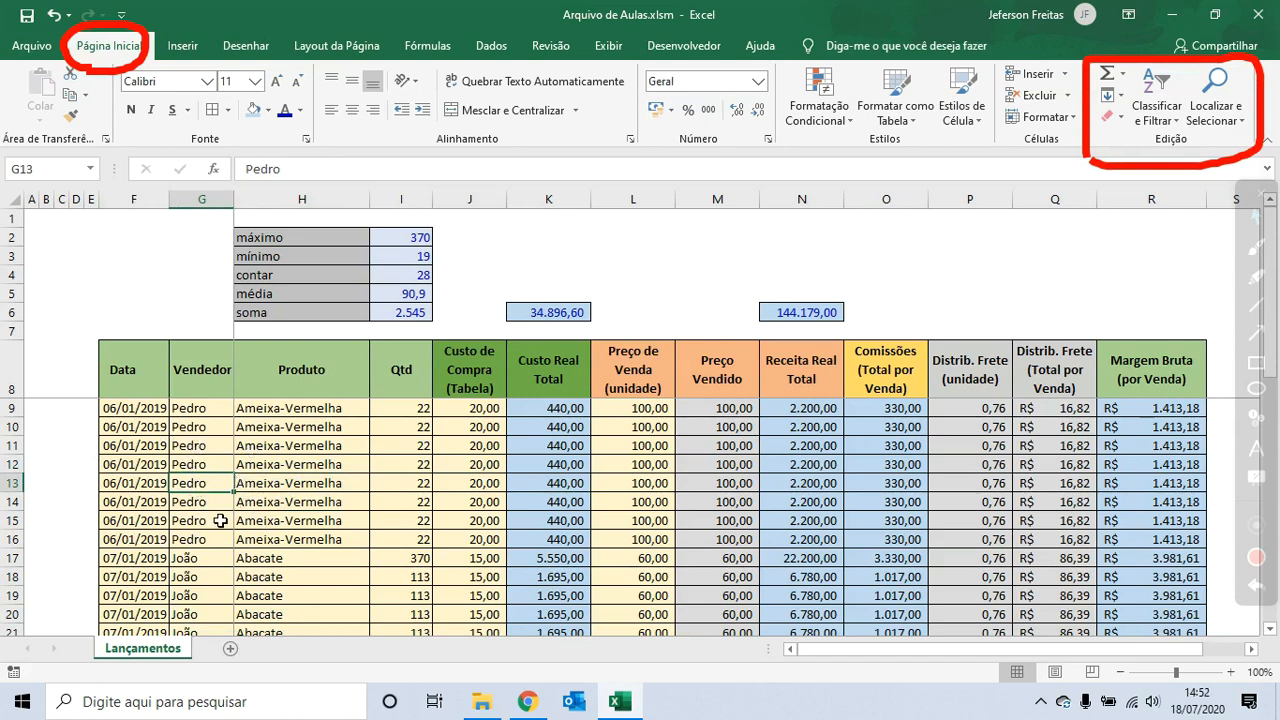
left_click(217, 520)
left_click(202, 465)
left_click(205, 507)
left_click(203, 445)
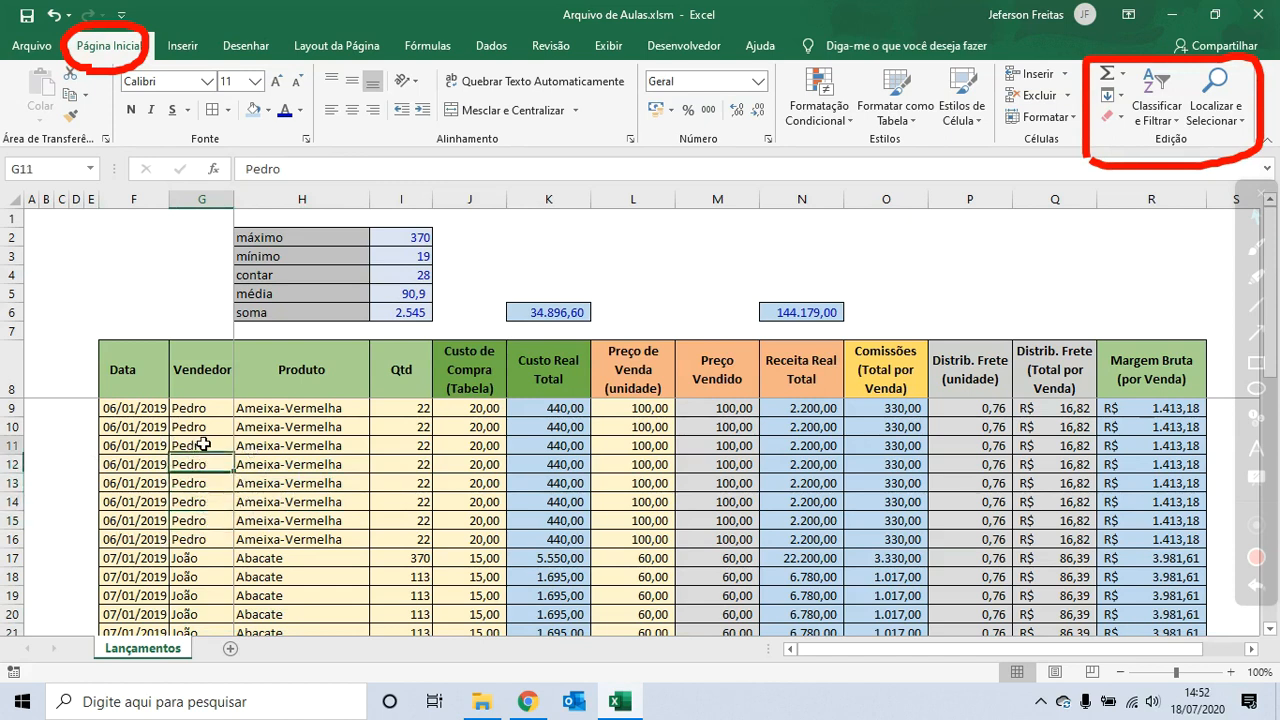
left_click(204, 522)
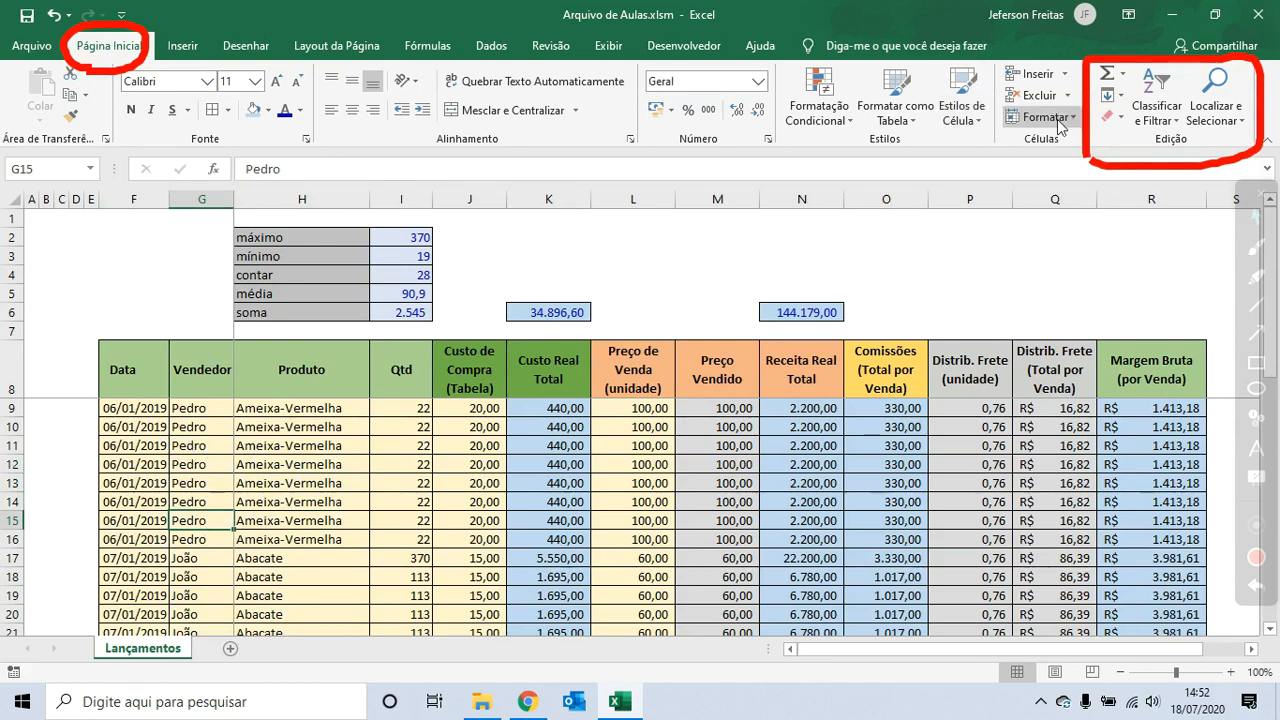
left_click(1156, 112)
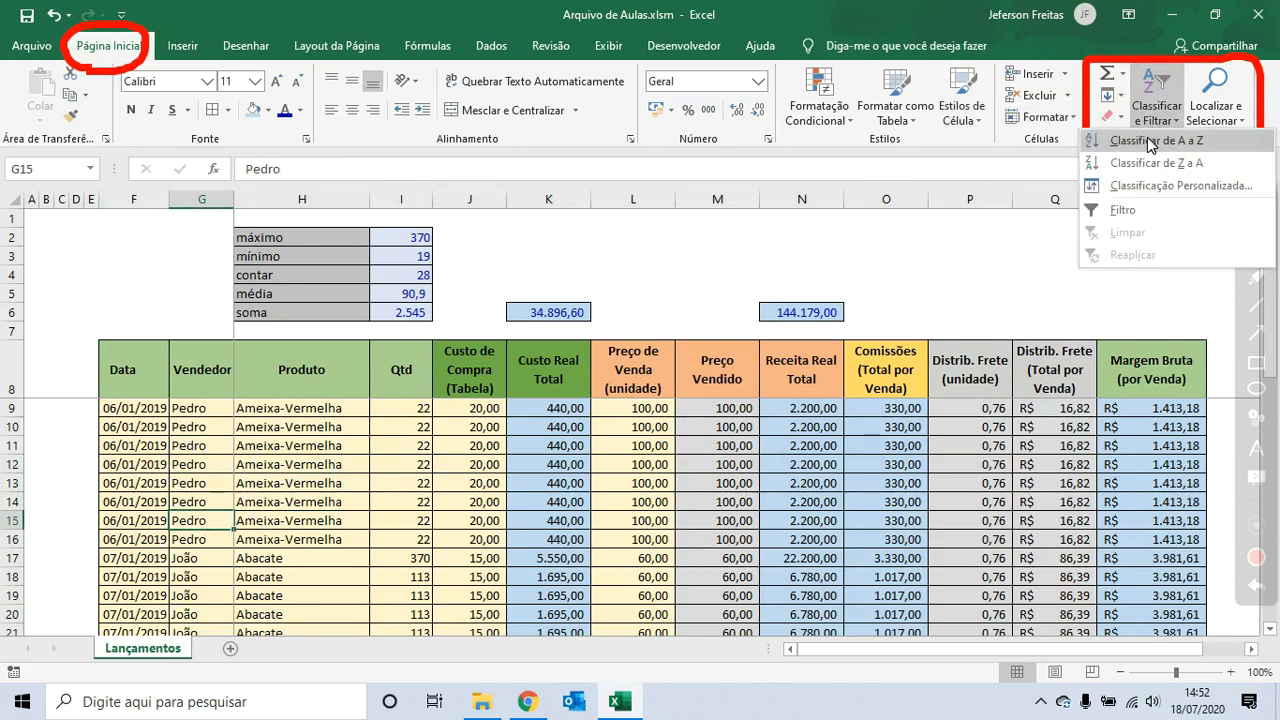
left_click(1150, 141)
- Scroll through the table to review the order of the seller names
left_click(214, 452)
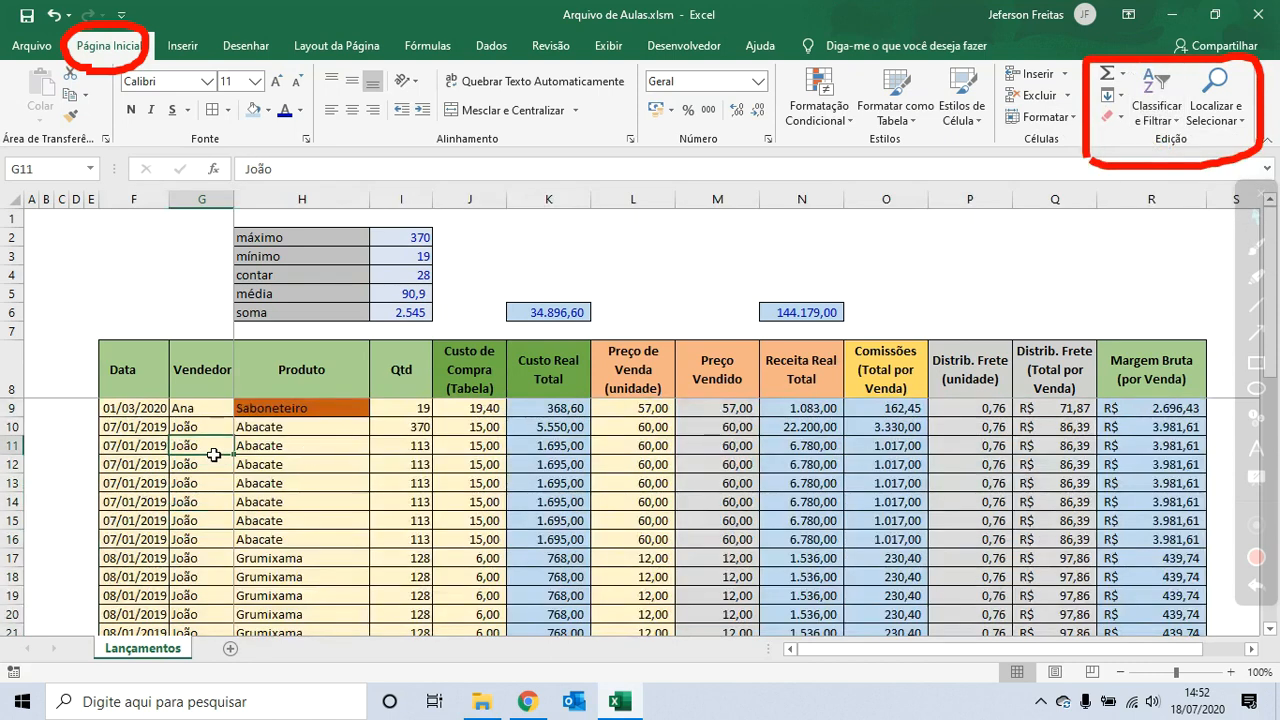
left_click(214, 410)
left_click(204, 465)
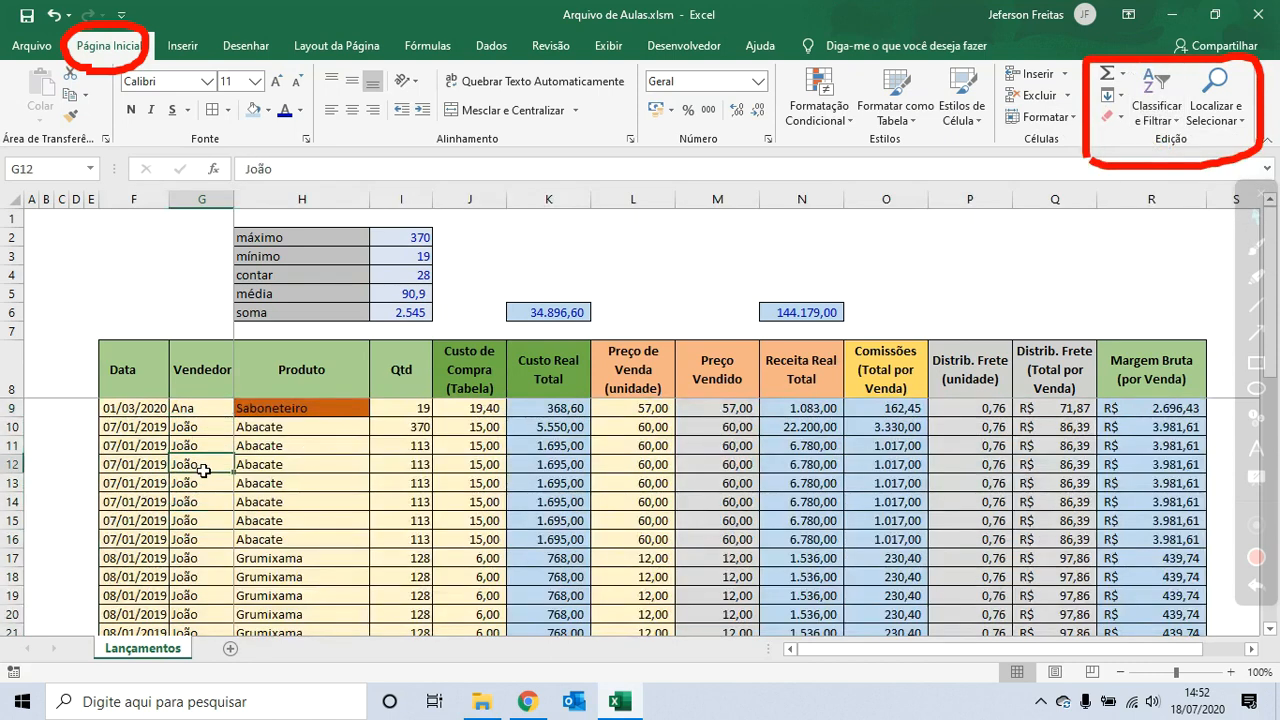
scroll(204, 470, "down", 4)
left_click(204, 483)
scroll(204, 485, "down", 3)
left_click(204, 483)
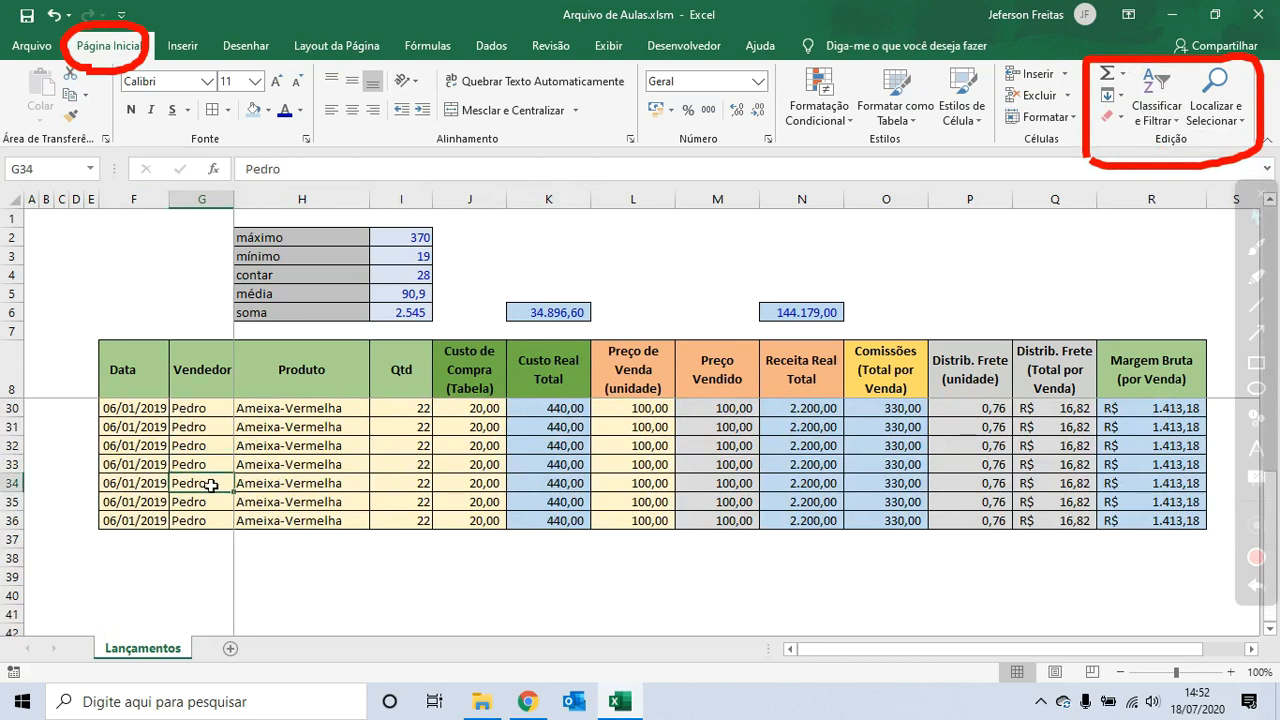
scroll(210, 485, "up", 7)
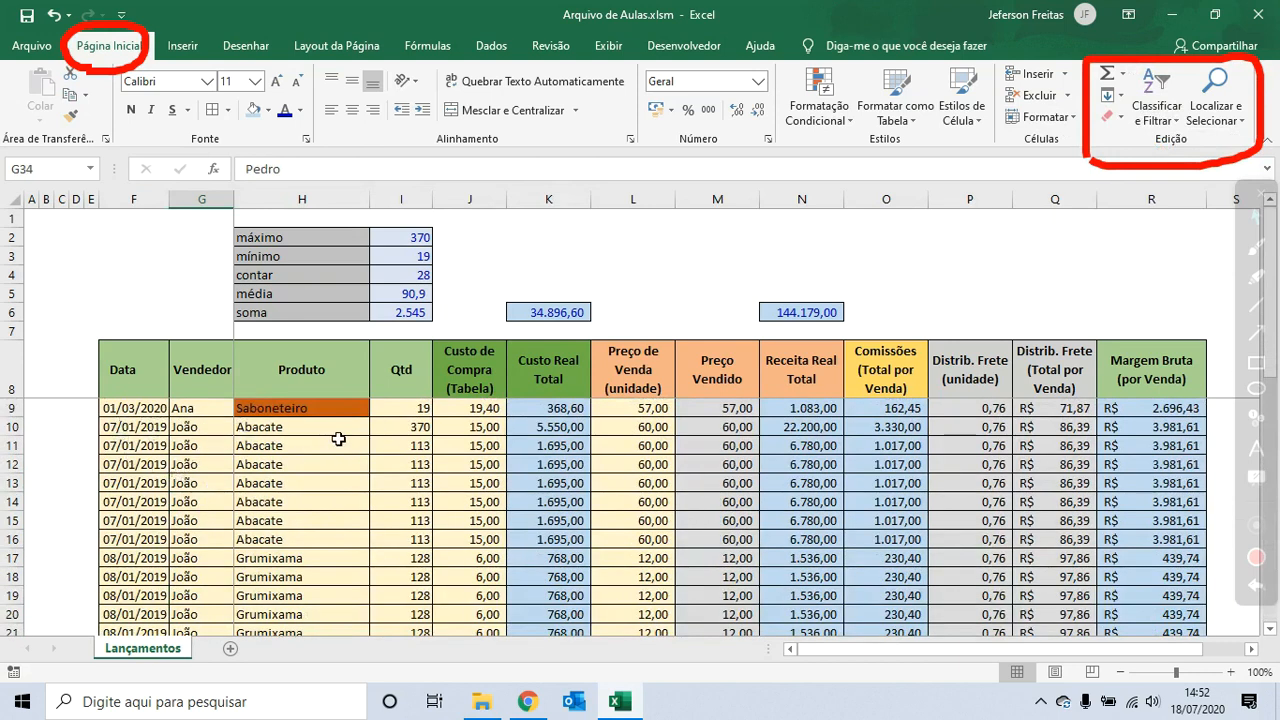
- Sort the sales table by the Vendedor column from Z to A
left_click(1152, 108)
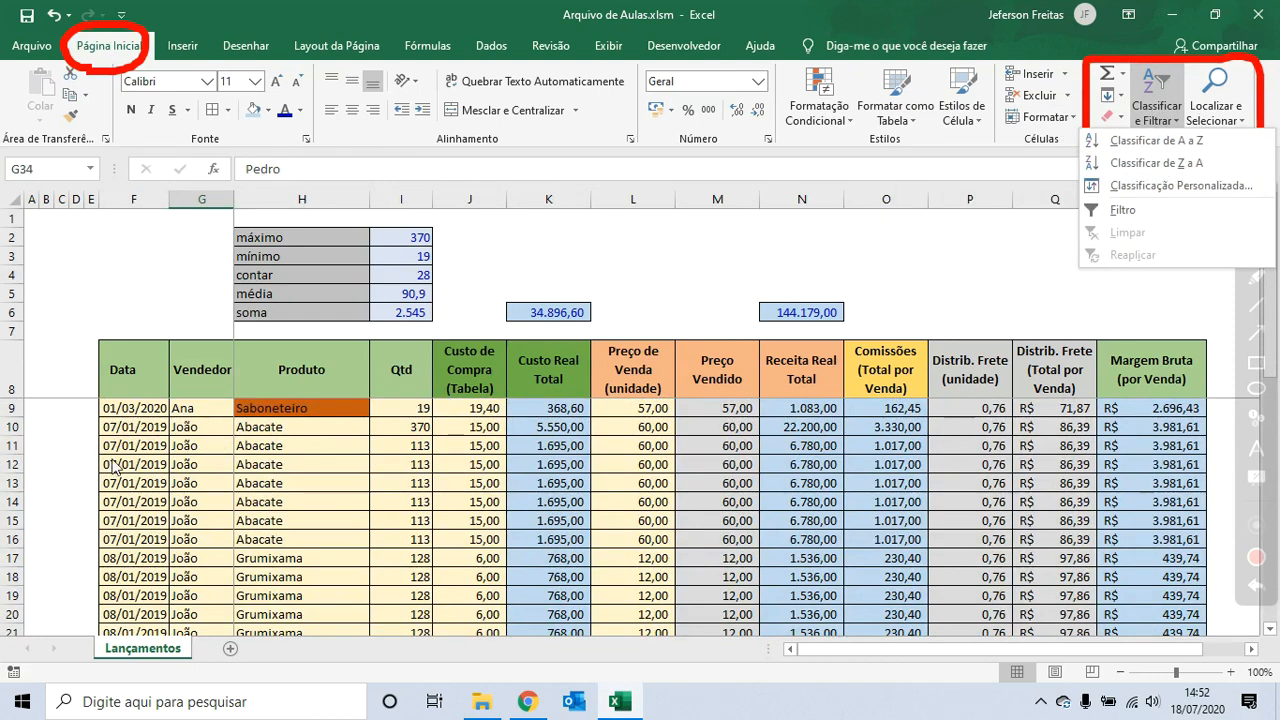
left_click(200, 445)
left_click(200, 427)
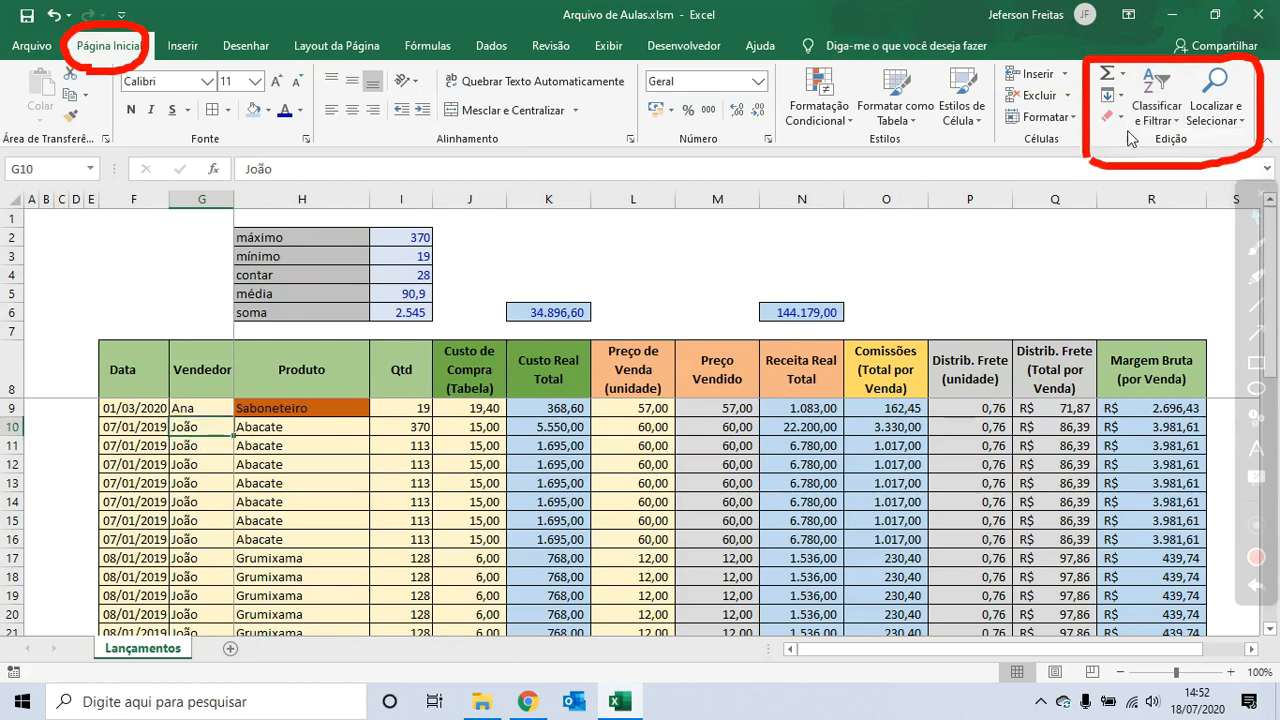
left_click(1152, 105)
left_click(1161, 165)
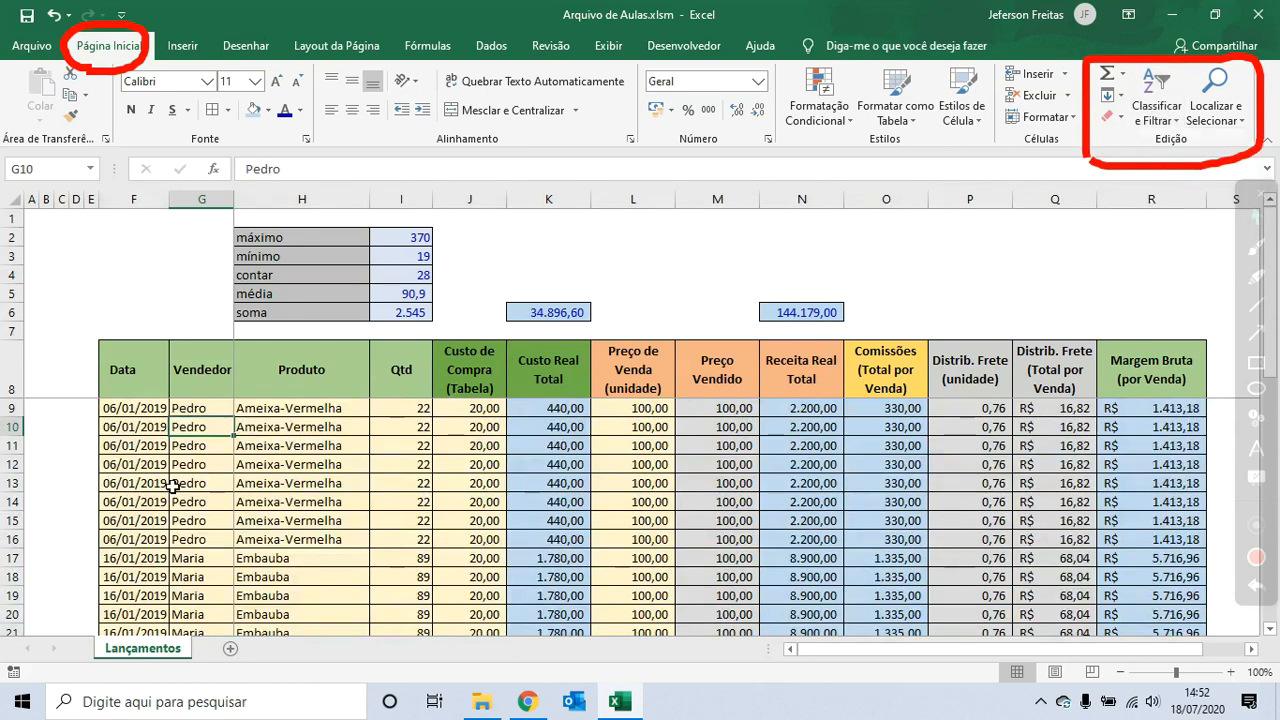
scroll(172, 490, "down", 2)
scroll(172, 487, "up", 2)
left_click(320, 447)
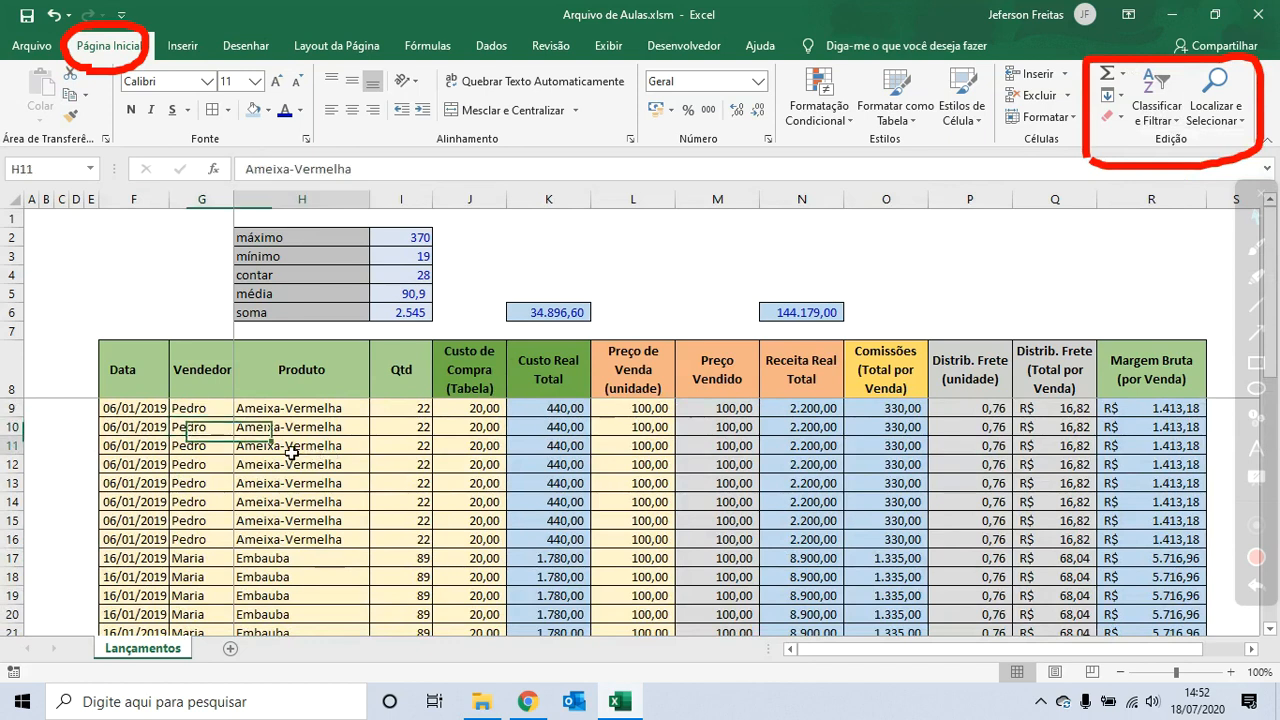
- Sort the sales table by the Data column from oldest to newest and scroll to check the order
left_click(410, 428)
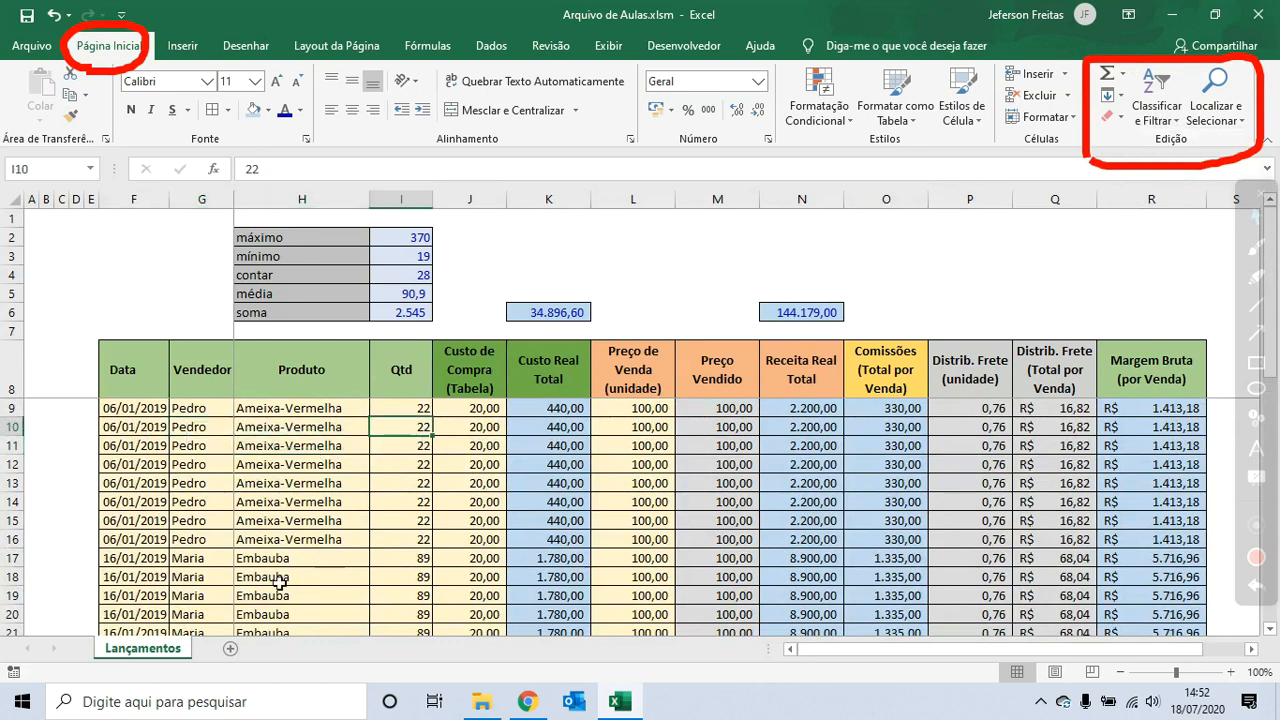
left_click(131, 414)
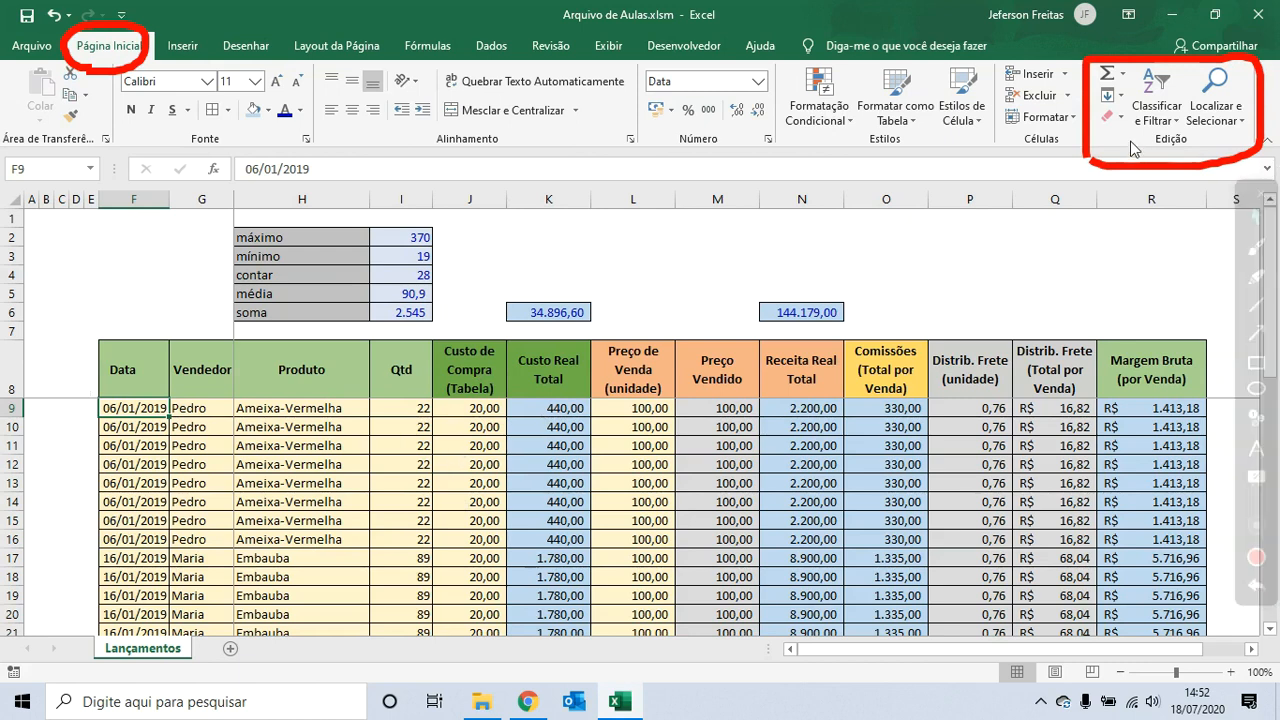
key("Down")
key("Down")
key("Down")
key("Down")
key("Down")
left_click(136, 447)
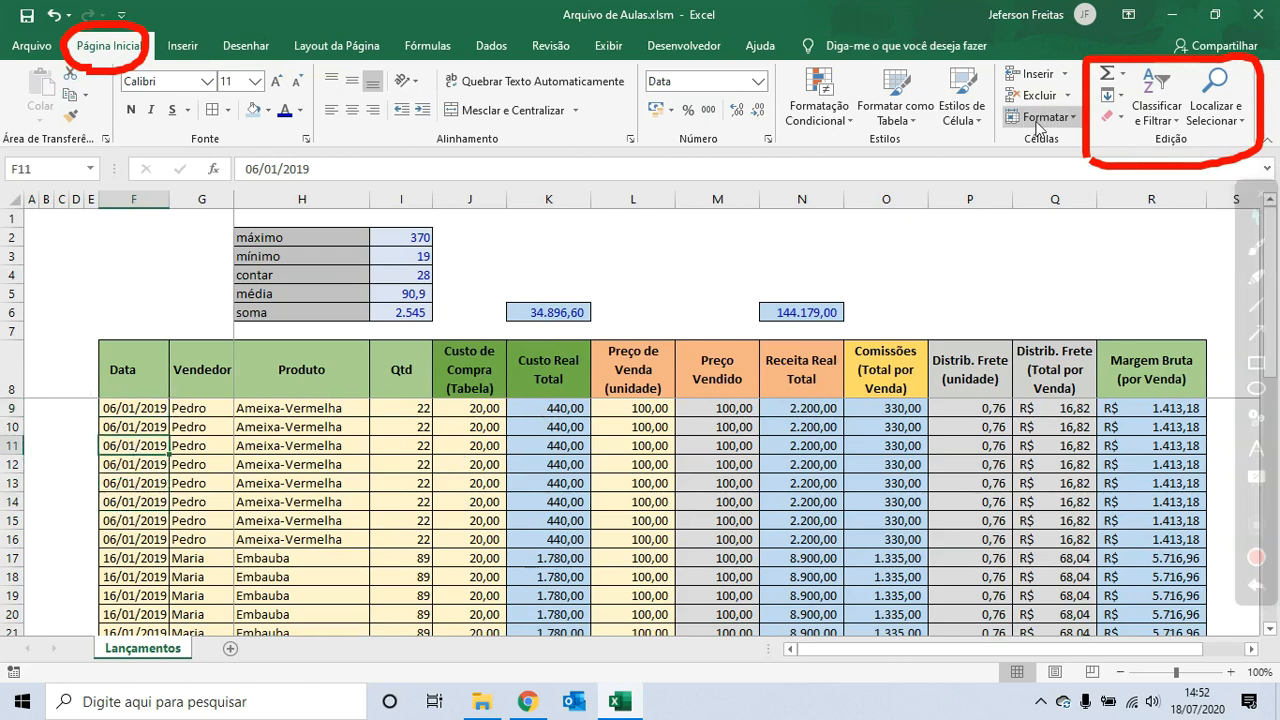
left_click(1157, 128)
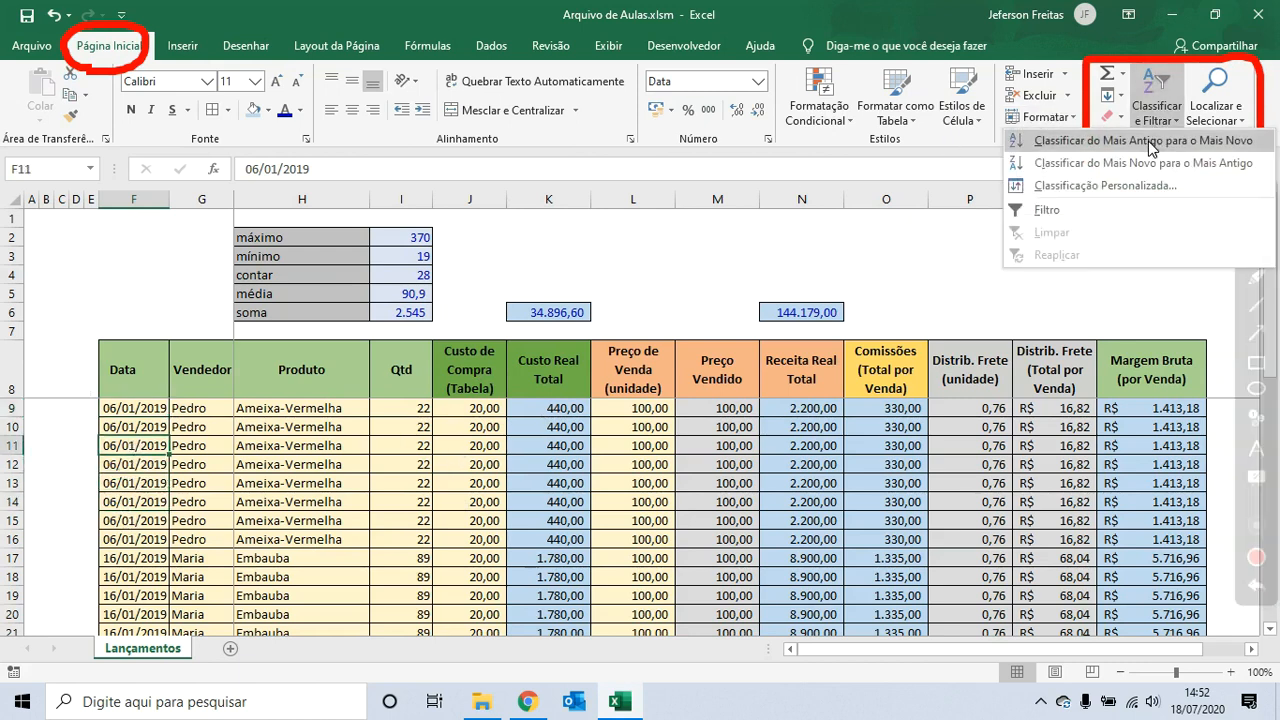
left_click(1150, 141)
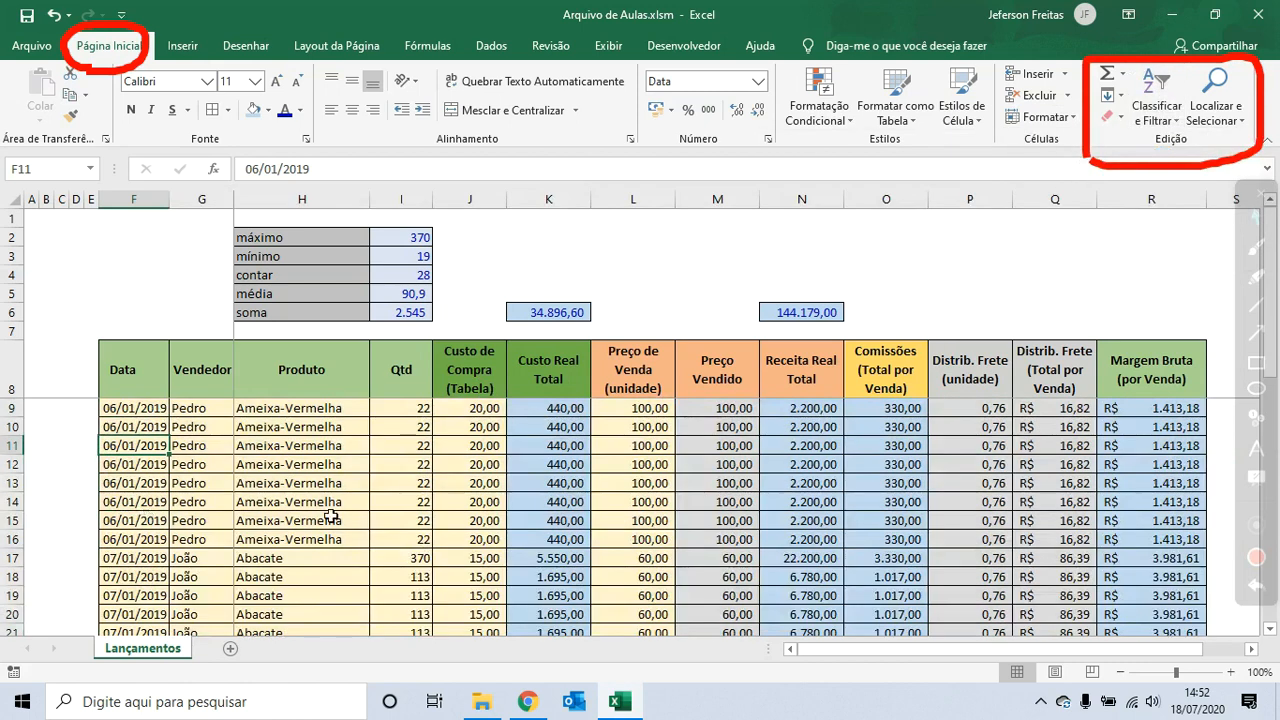
scroll(135, 466, "down", 7)
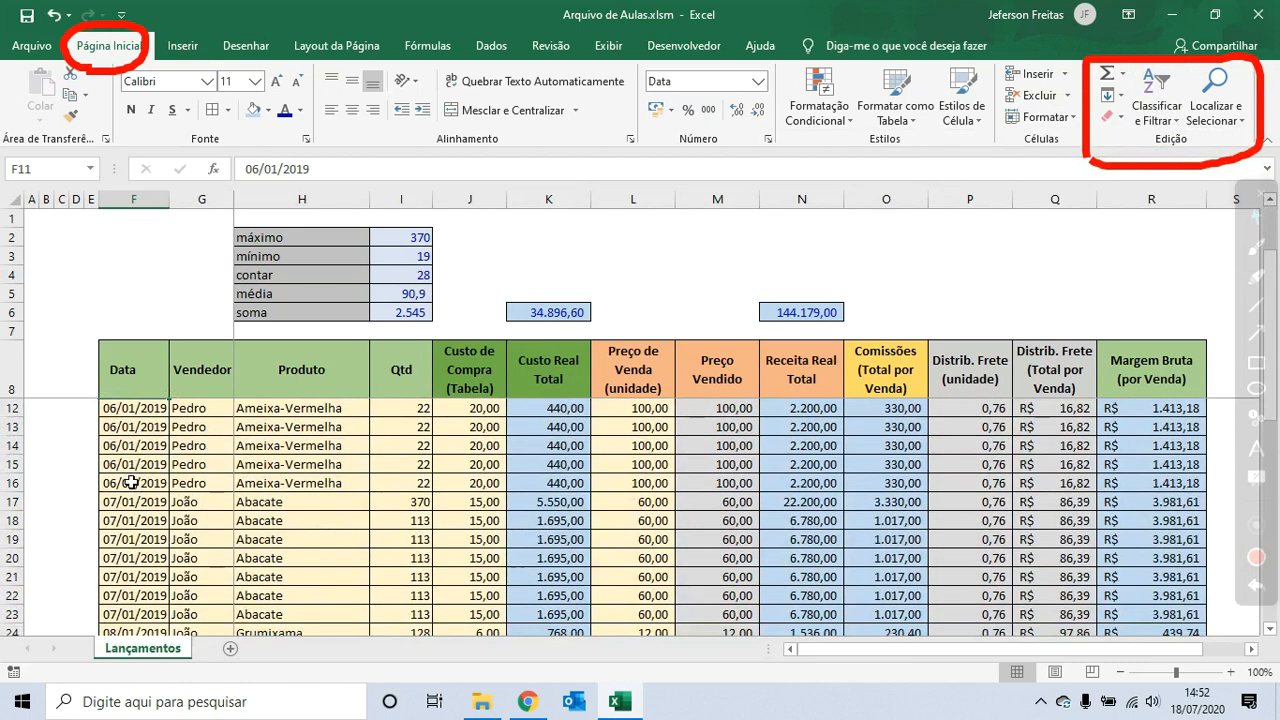
scroll(131, 491, "up", 3)
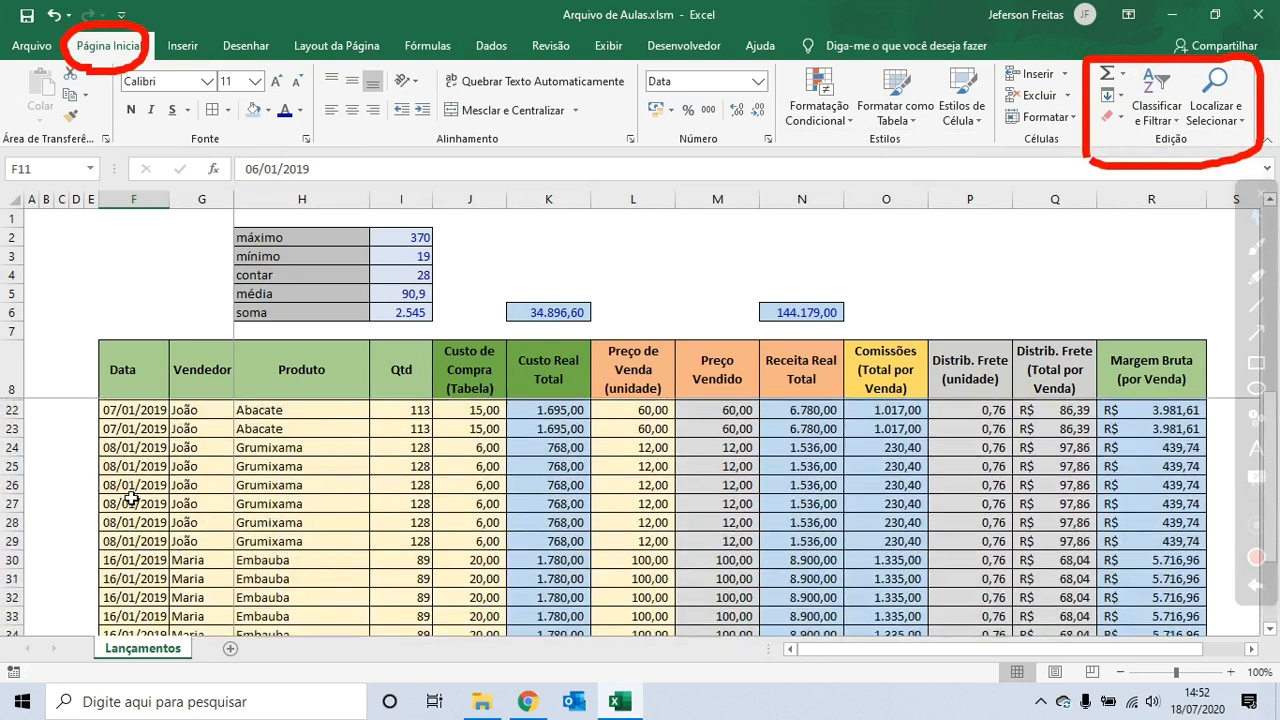
scroll(145, 540, "down", 3)
scroll(193, 542, "up", 7)
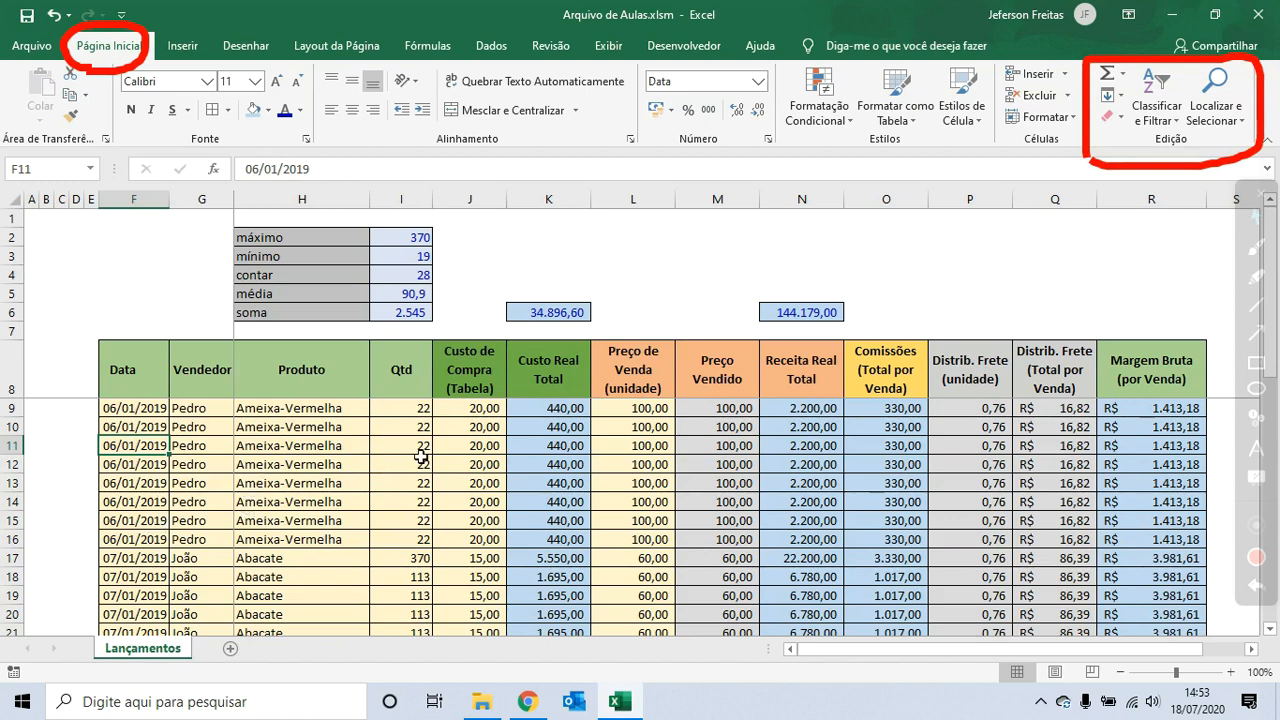
- Select the Qtd values of the first group of rows to check their sum
left_click(420, 410)
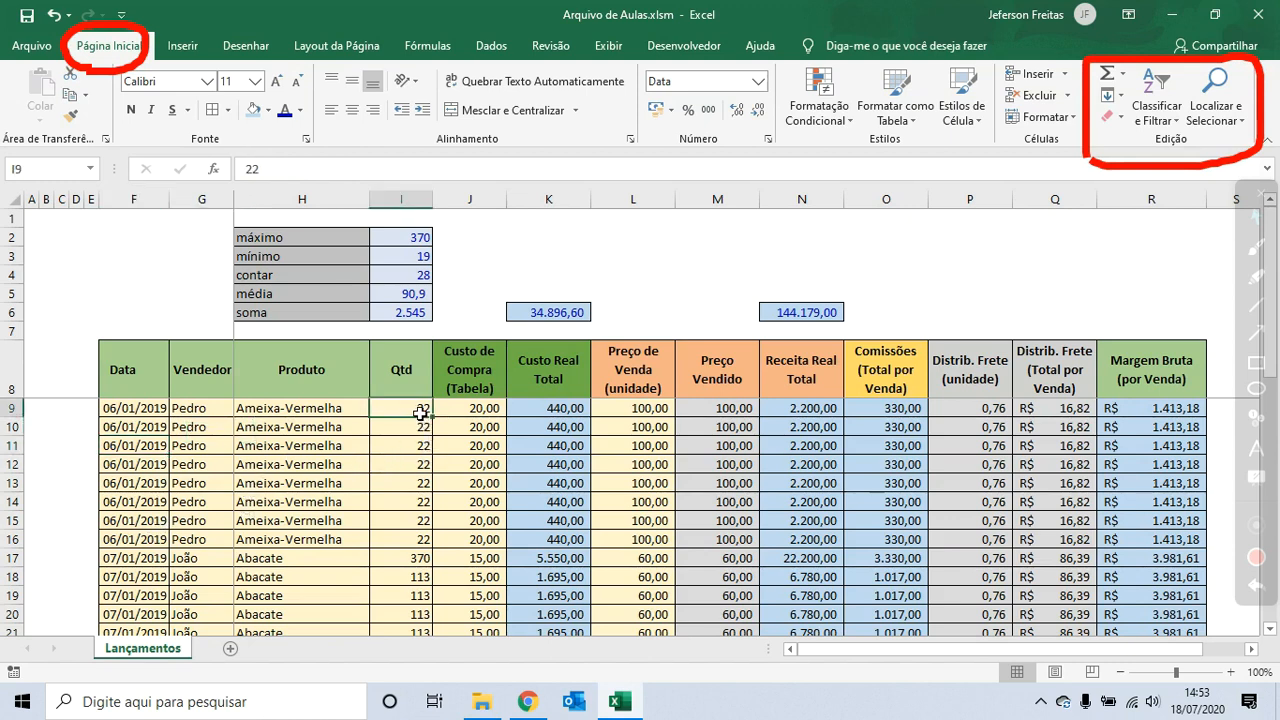
left_click_drag(420, 413, 423, 540)
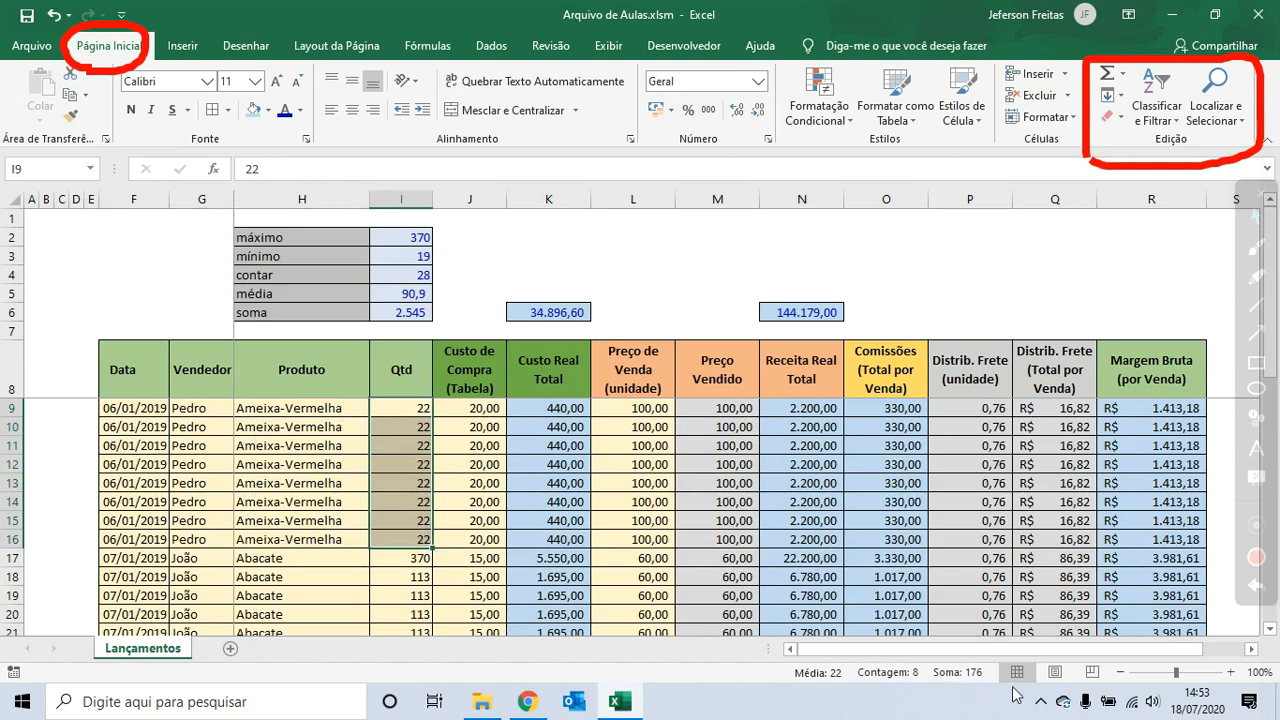
left_click_drag(408, 414, 401, 537)
- Delete the contents of the summary block above the table, then undo the deletion
left_click_drag(260, 240, 849, 316)
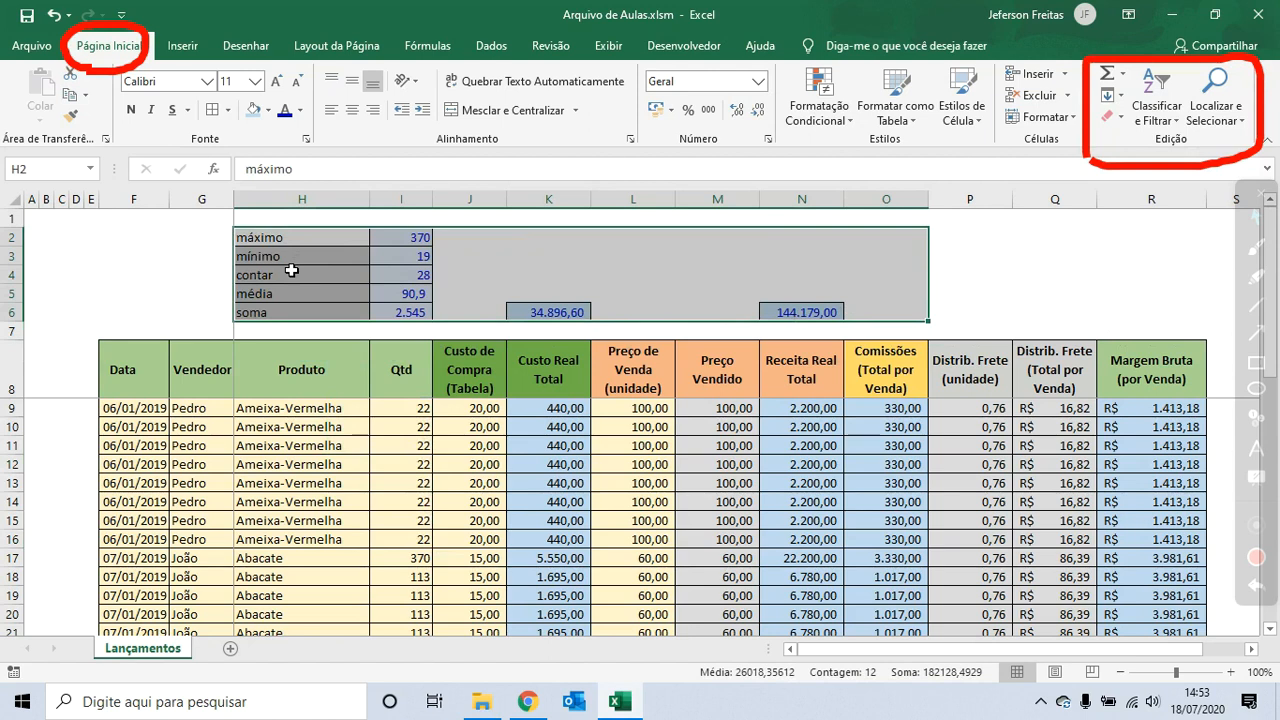
key("Delete")
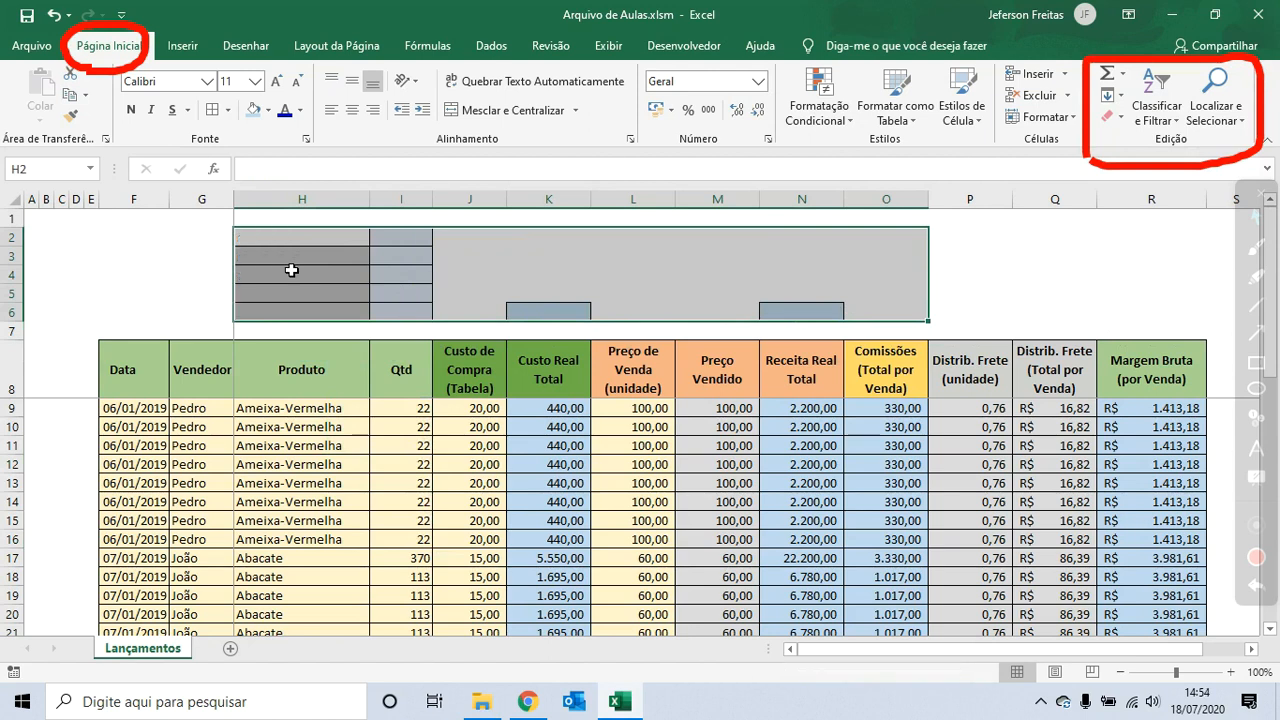
left_click(409, 294)
left_click(366, 243)
left_click(353, 299)
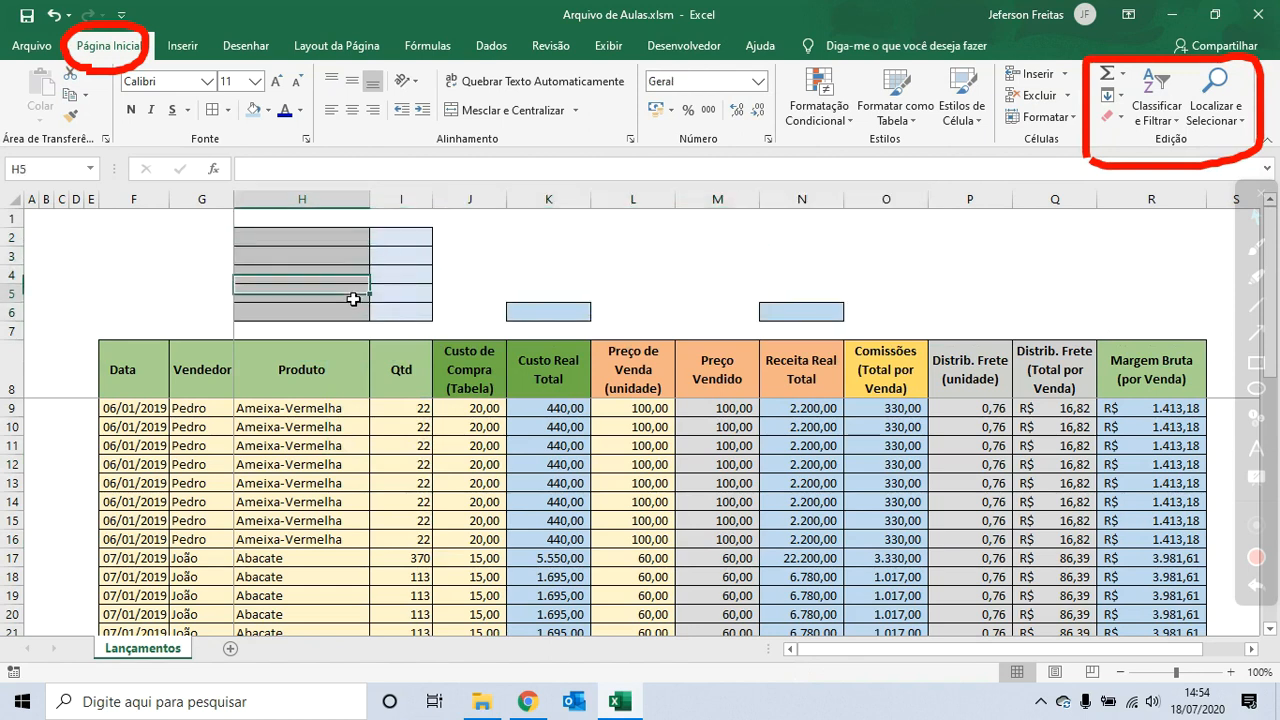
left_click(403, 298)
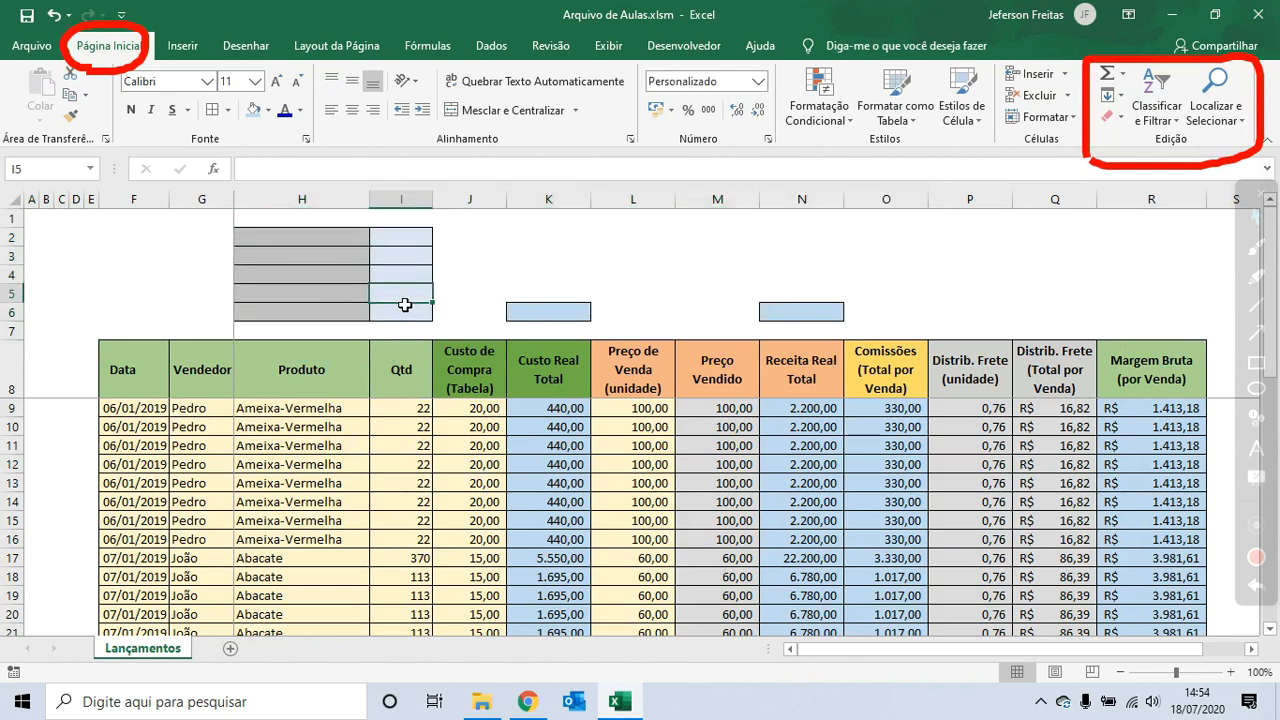
key("ctrl+z")
left_click(556, 261)
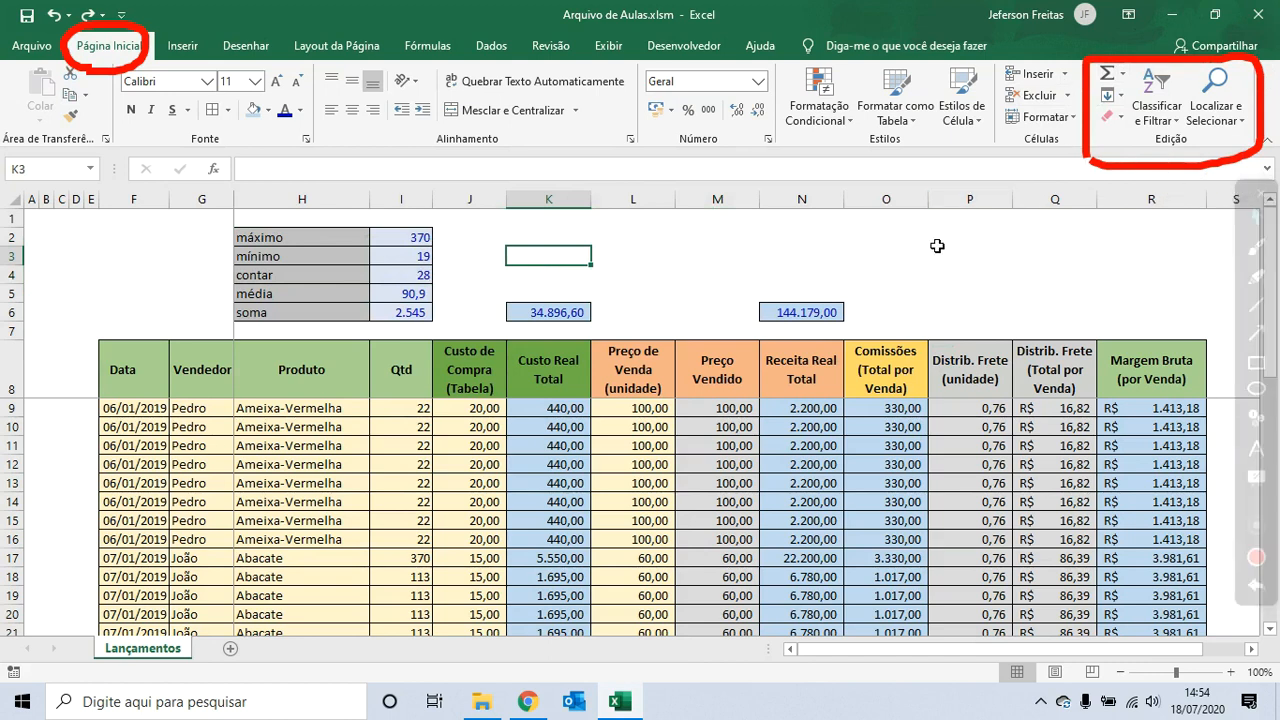
- Clear everything, contents and formatting, from the summary block H2:O6 above the table
left_click_drag(240, 238, 828, 318)
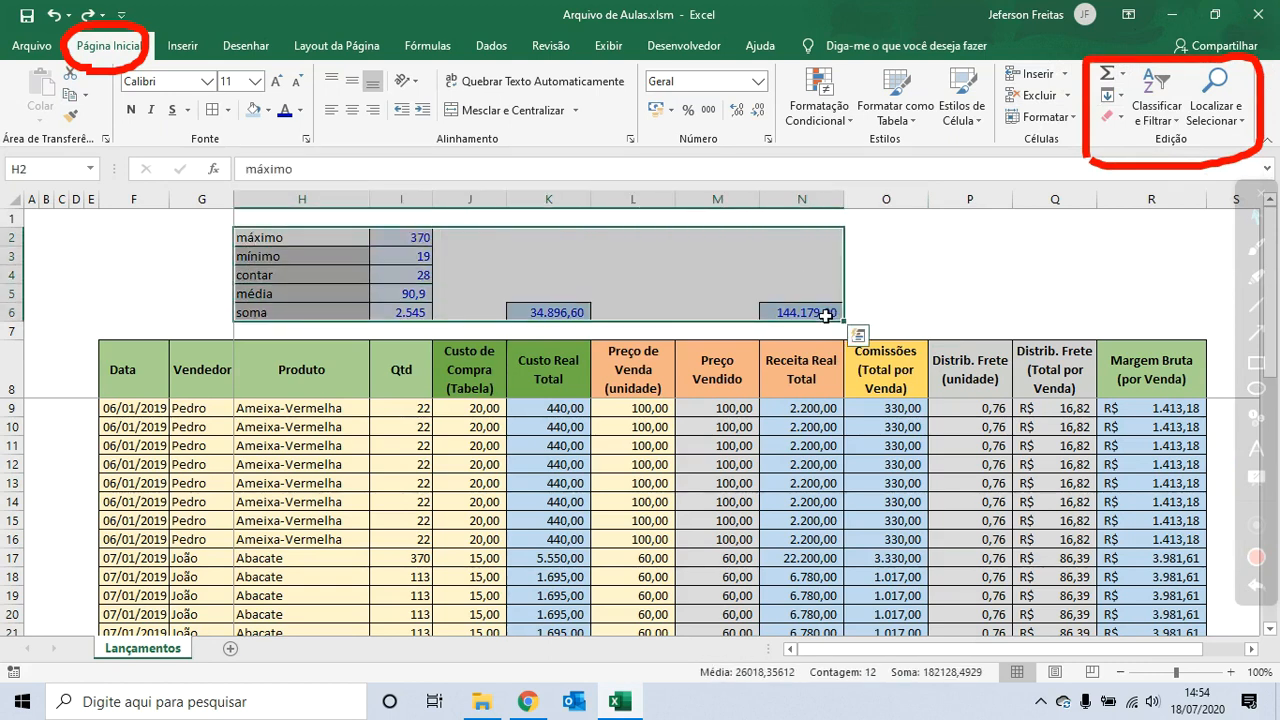
left_click(1113, 123)
left_click(1125, 141)
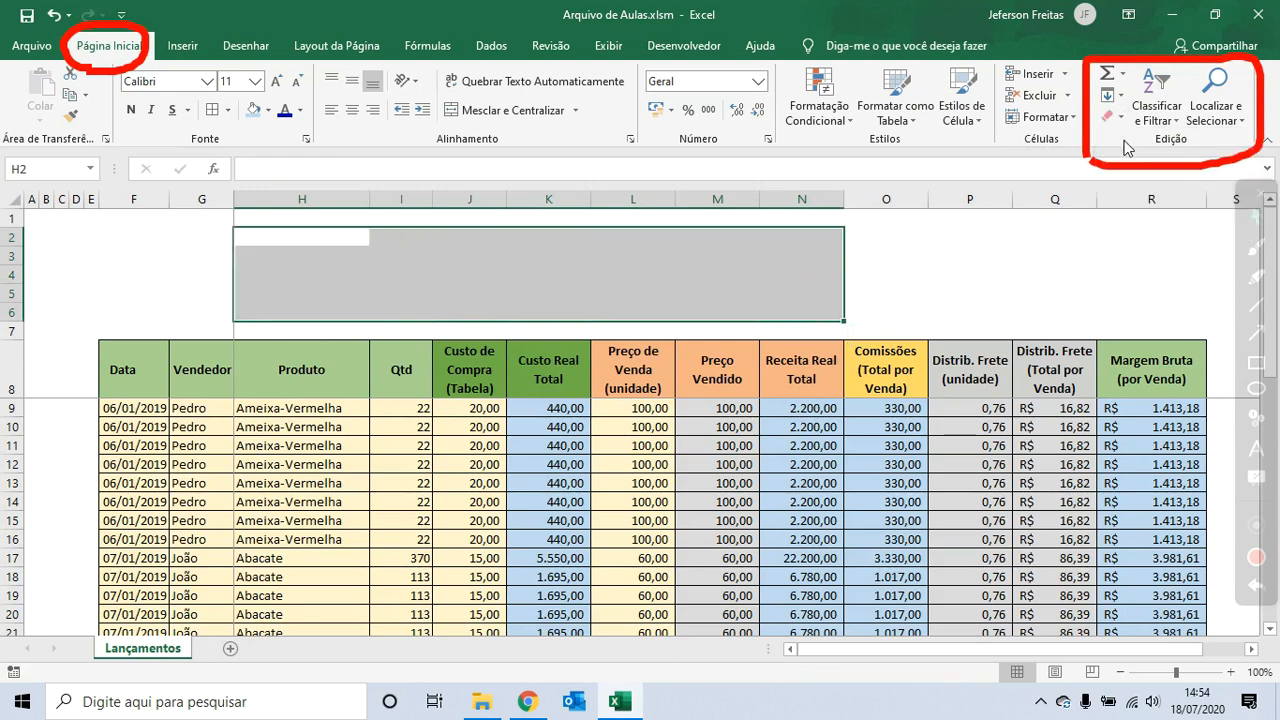
left_click(649, 243)
left_click(300, 257)
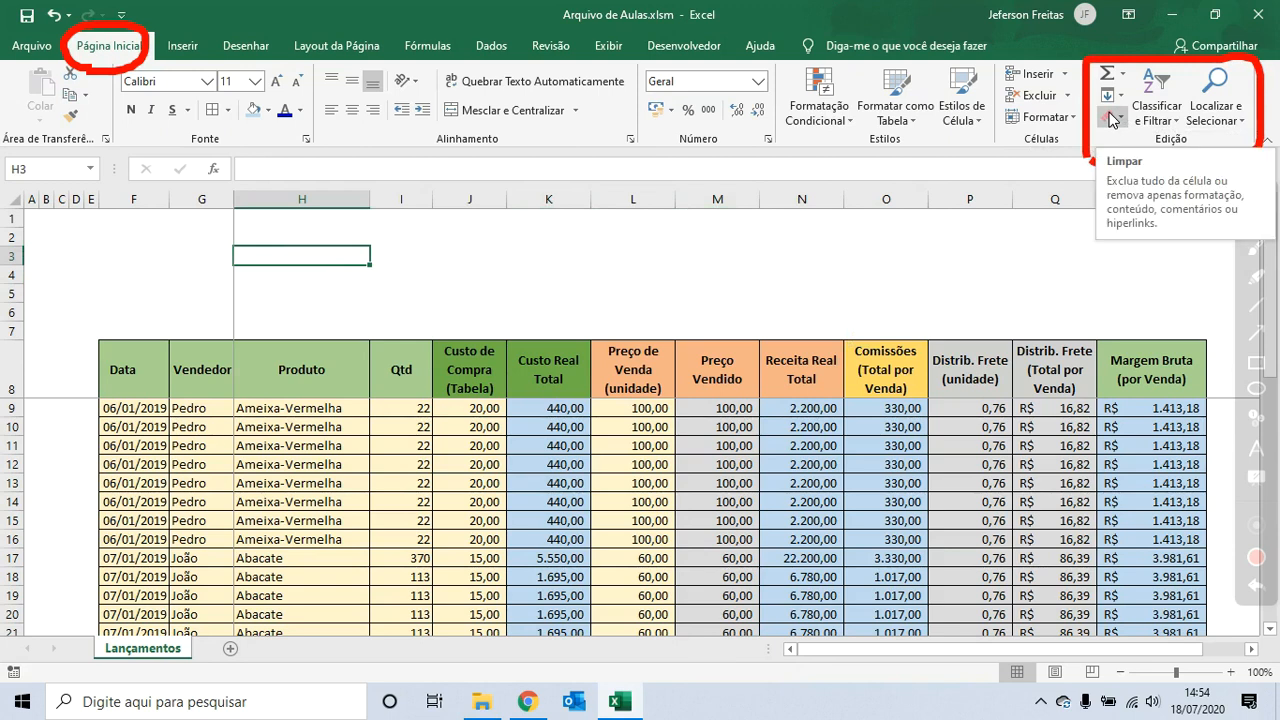
- Enter the formula =SOMA(I9:I36) in cell I7 to total the Qtd column
left_click(420, 332)
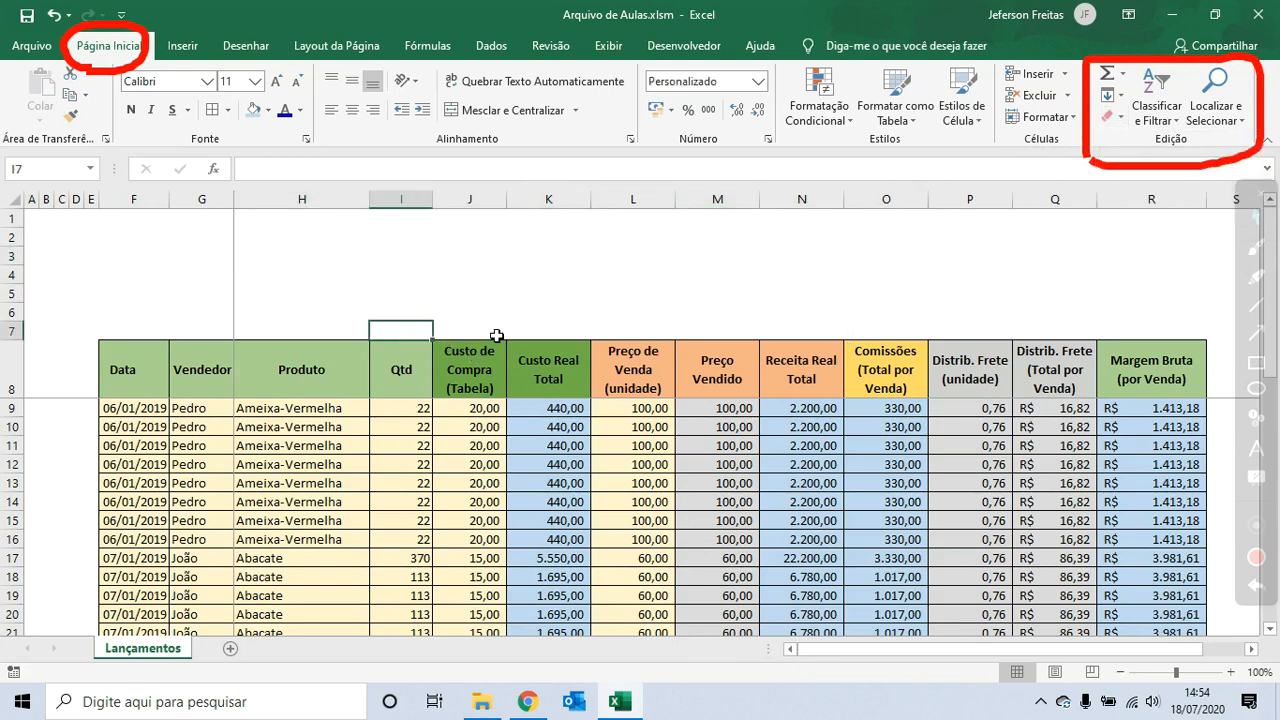
type("=")
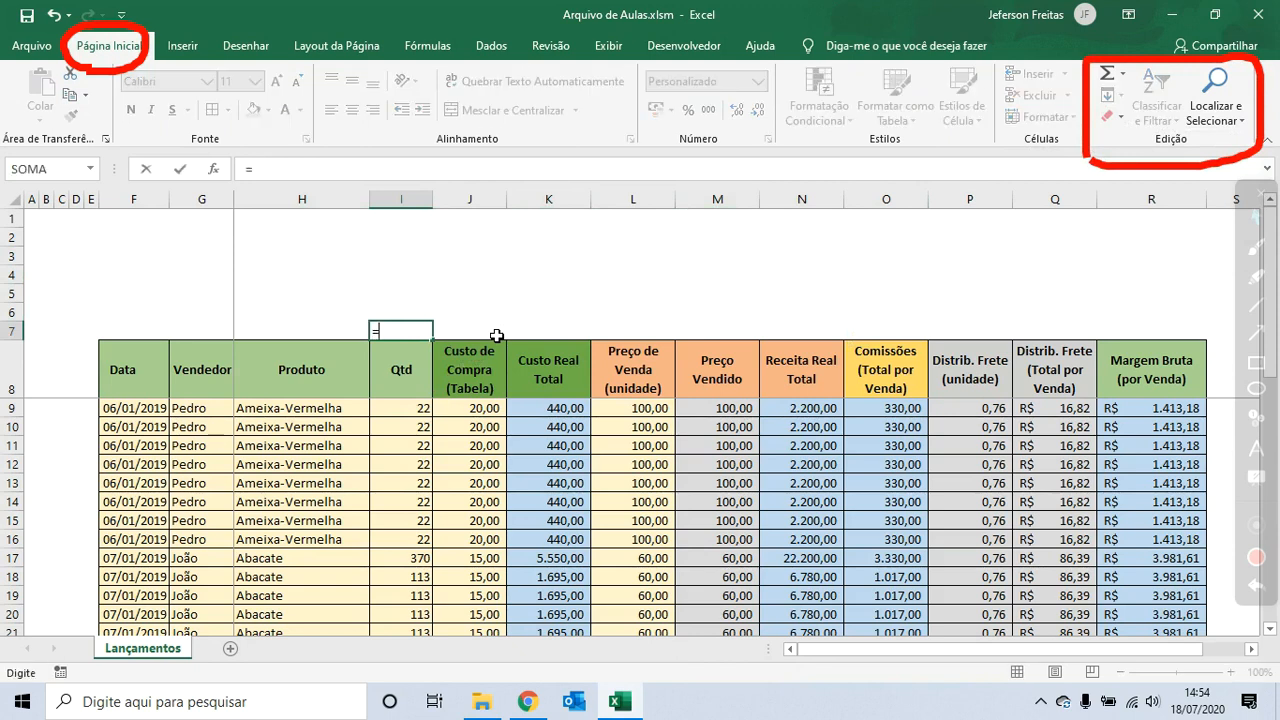
type("SOMA")
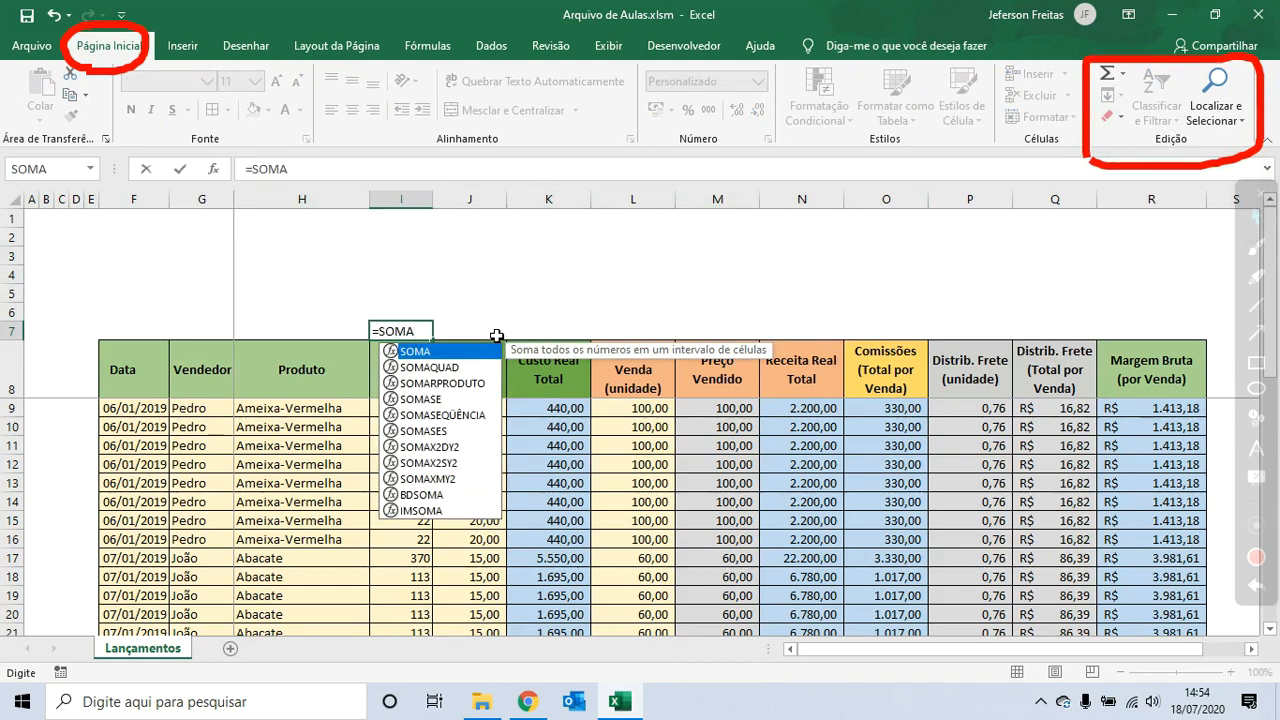
type("(")
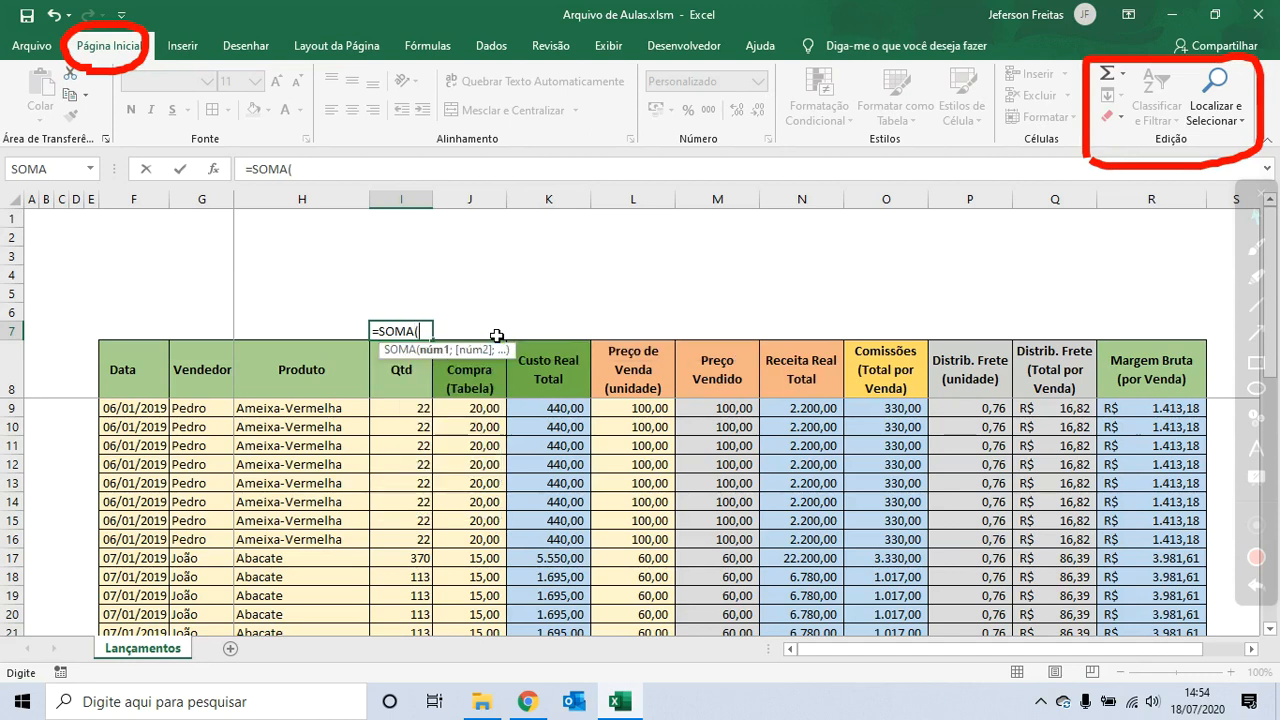
key("Down")
key("Down")
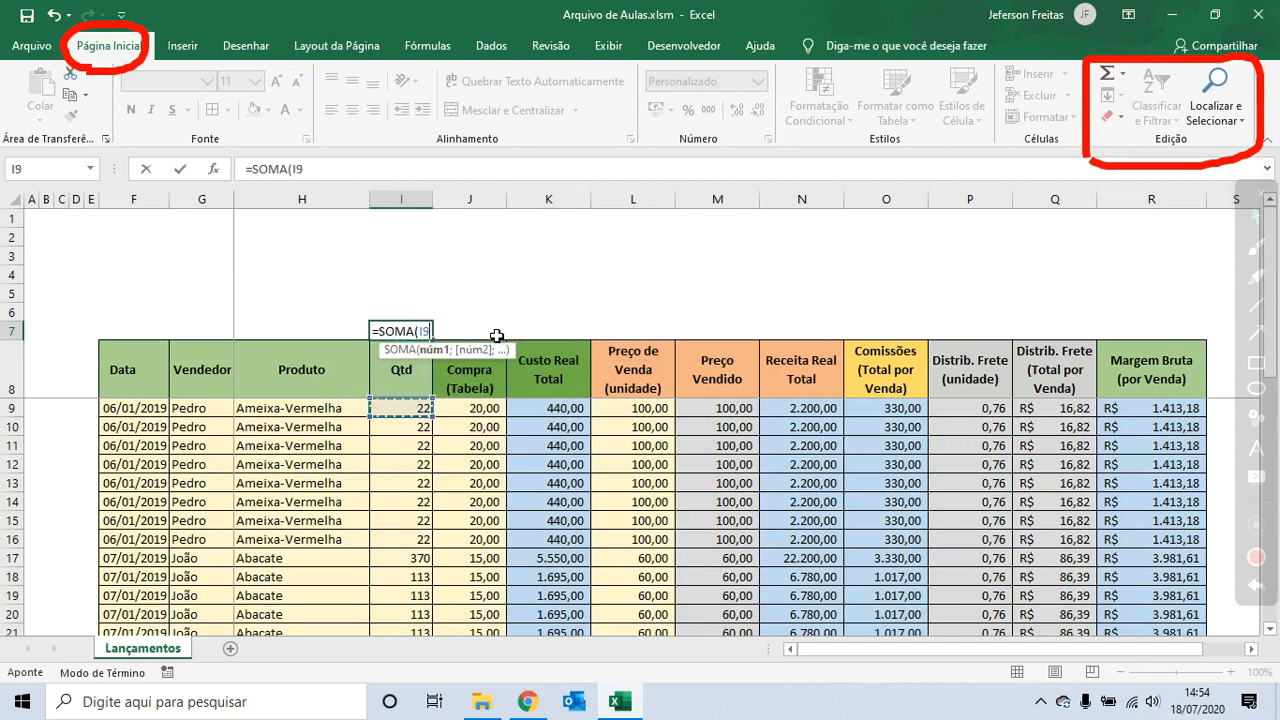
key("ctrl+shift+Down")
key("ctrl+Return")
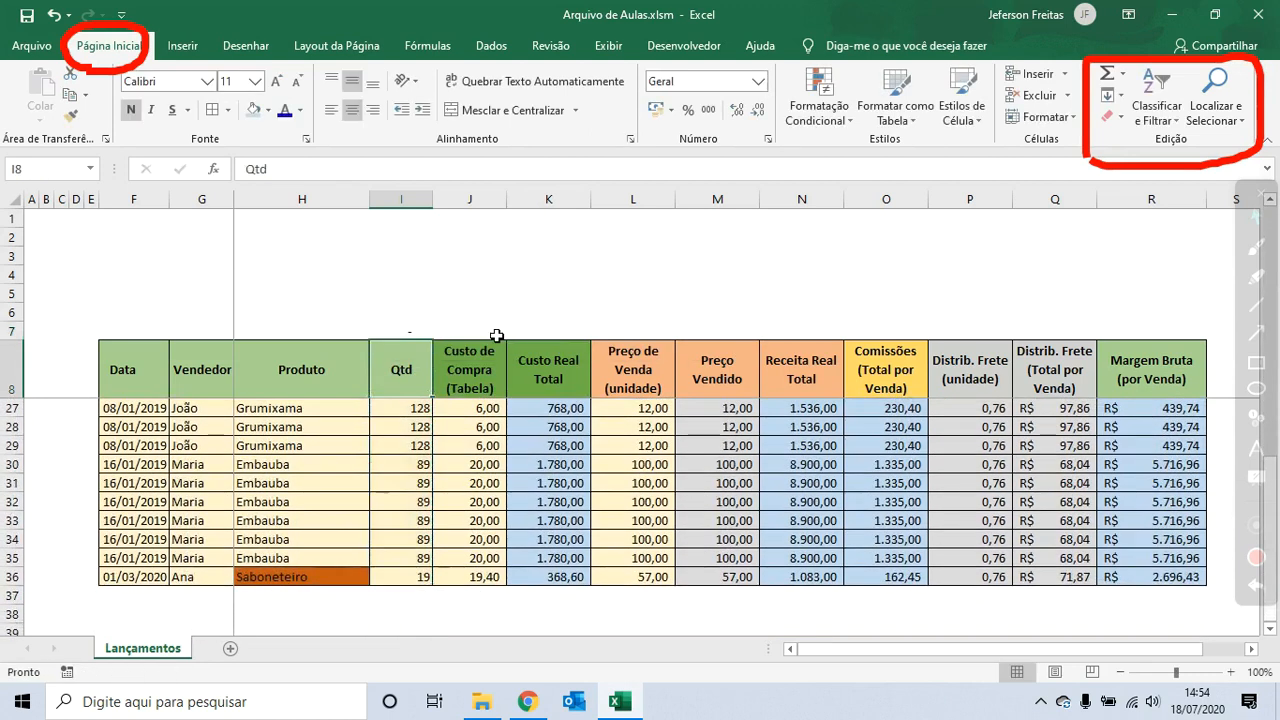
- Apply a light blue fill and font colour to the total in cell I7
scroll(495, 335, "up", 6)
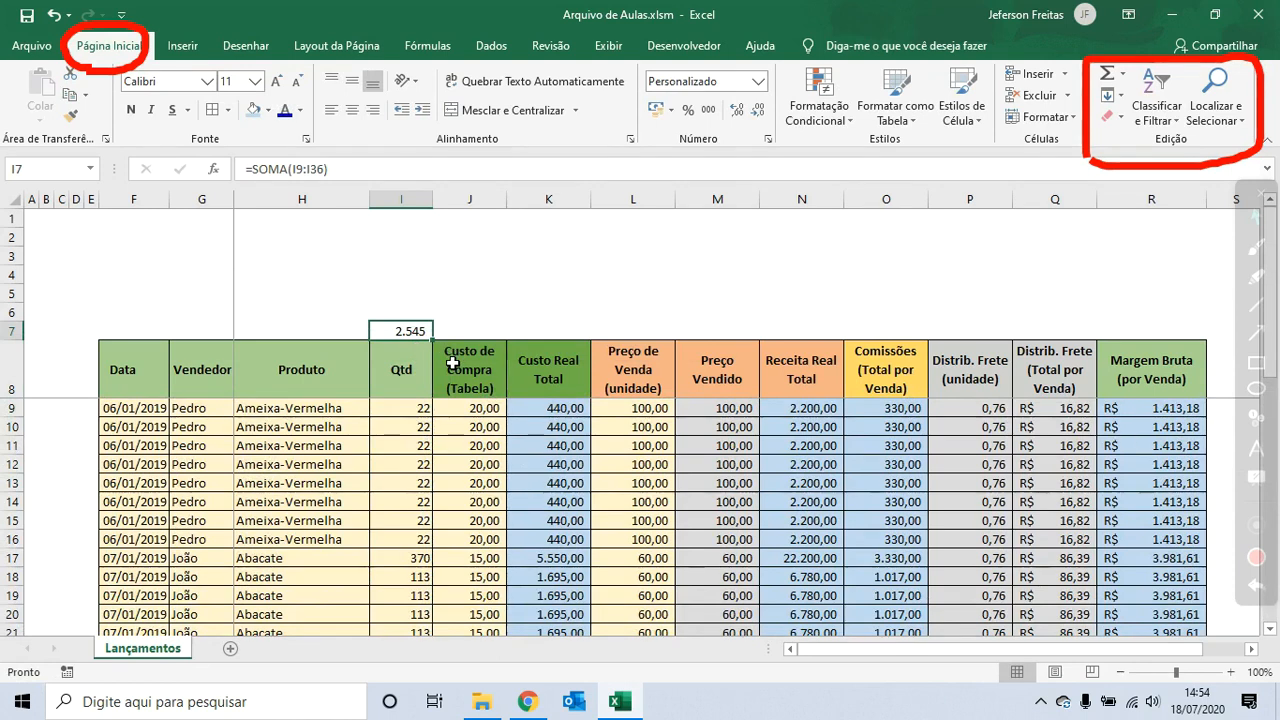
left_click(255, 111)
left_click(286, 112)
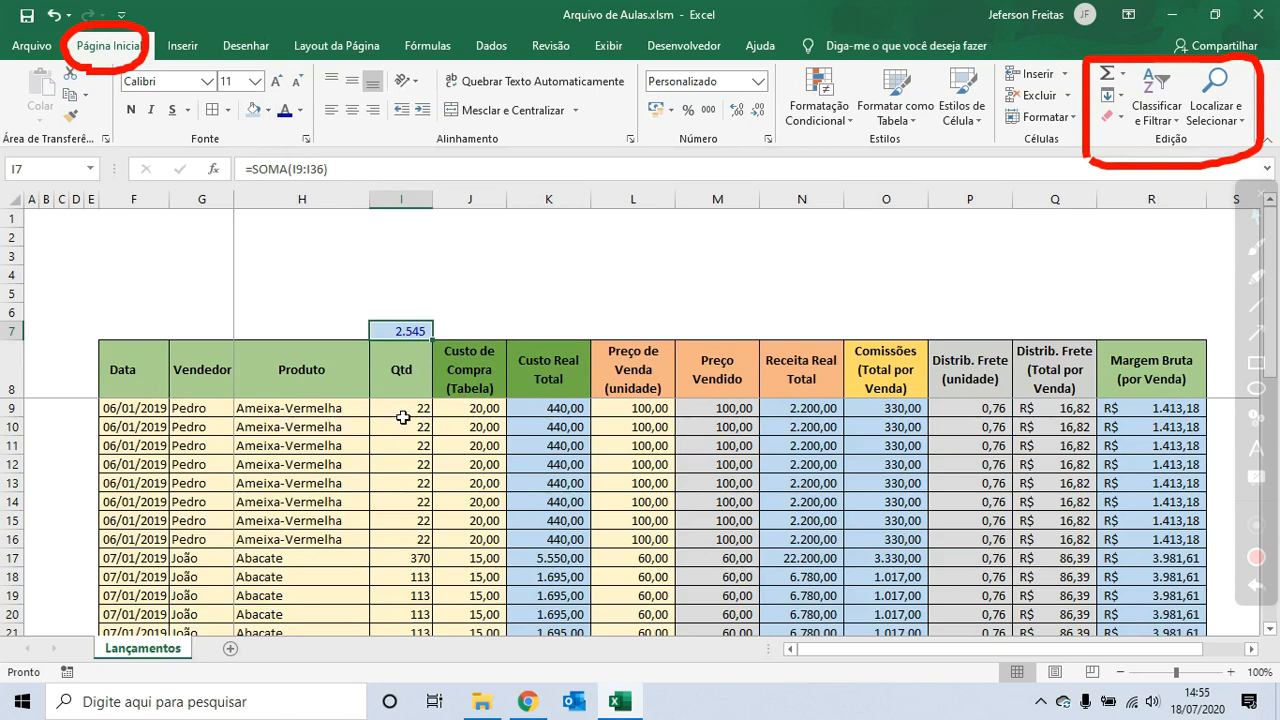
- Select the table's header row and turn on Filter
left_click_drag(402, 417, 409, 539)
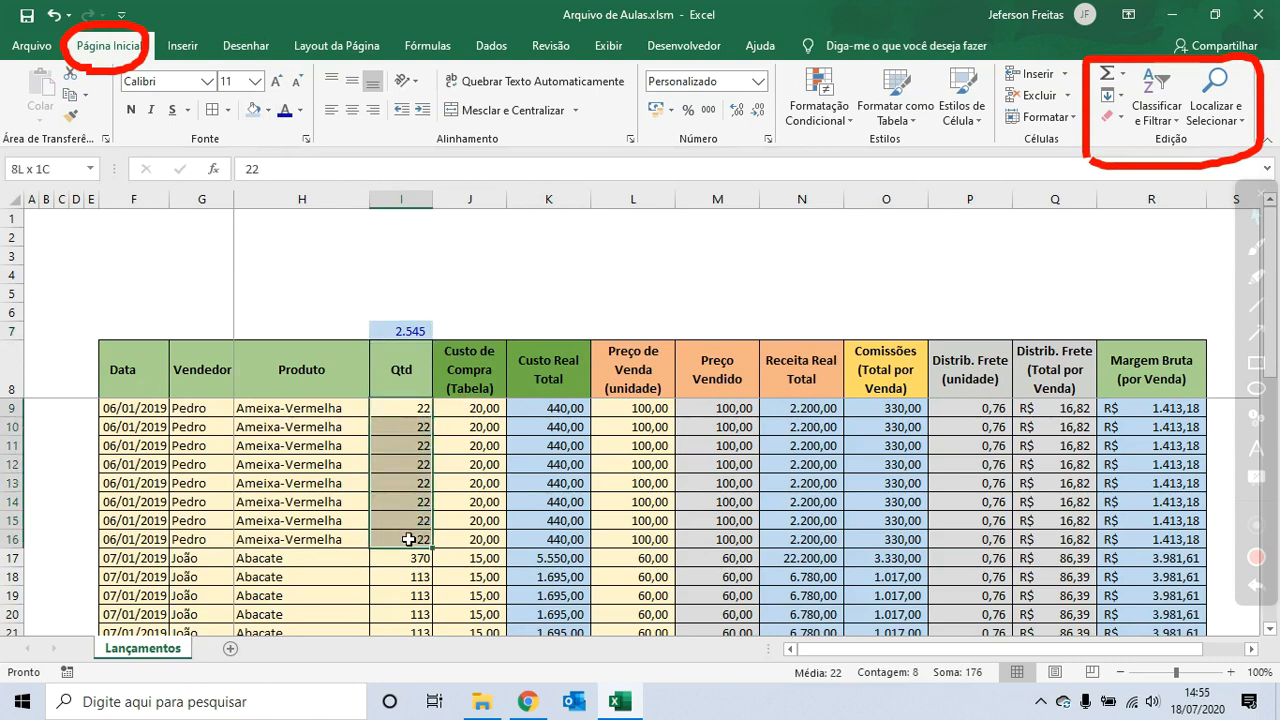
left_click_drag(110, 380, 1140, 380)
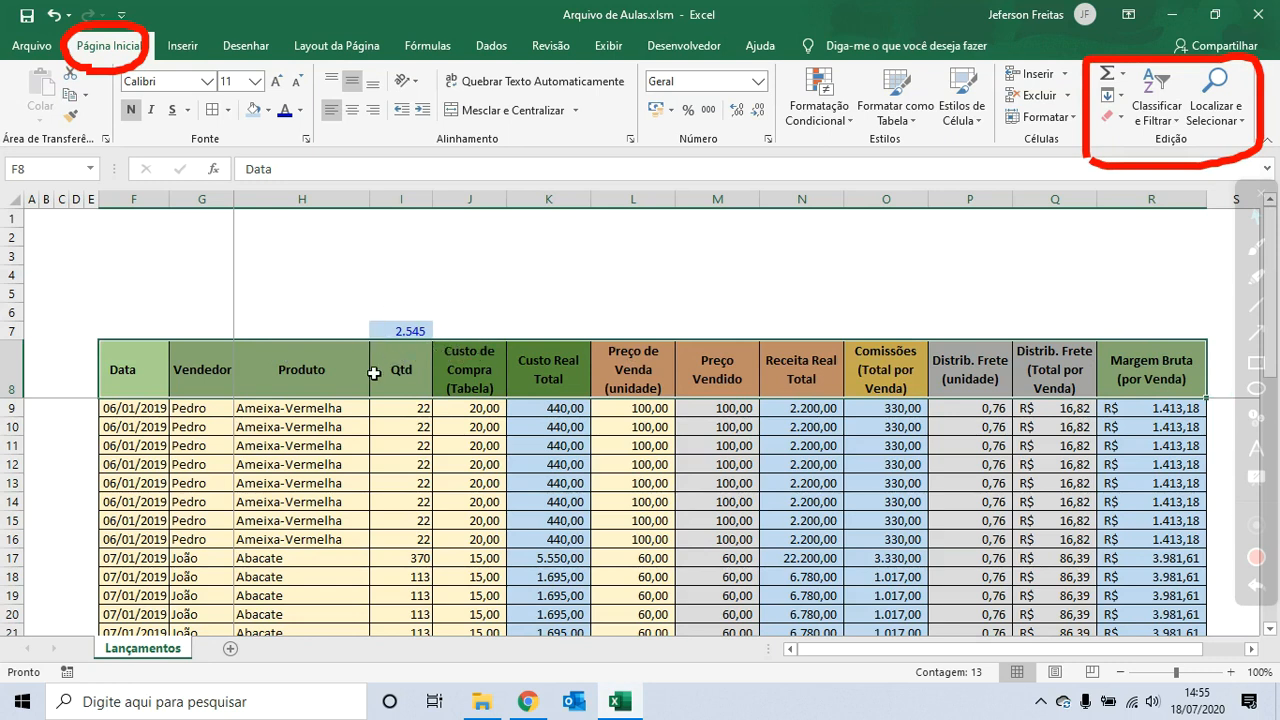
left_click(1157, 108)
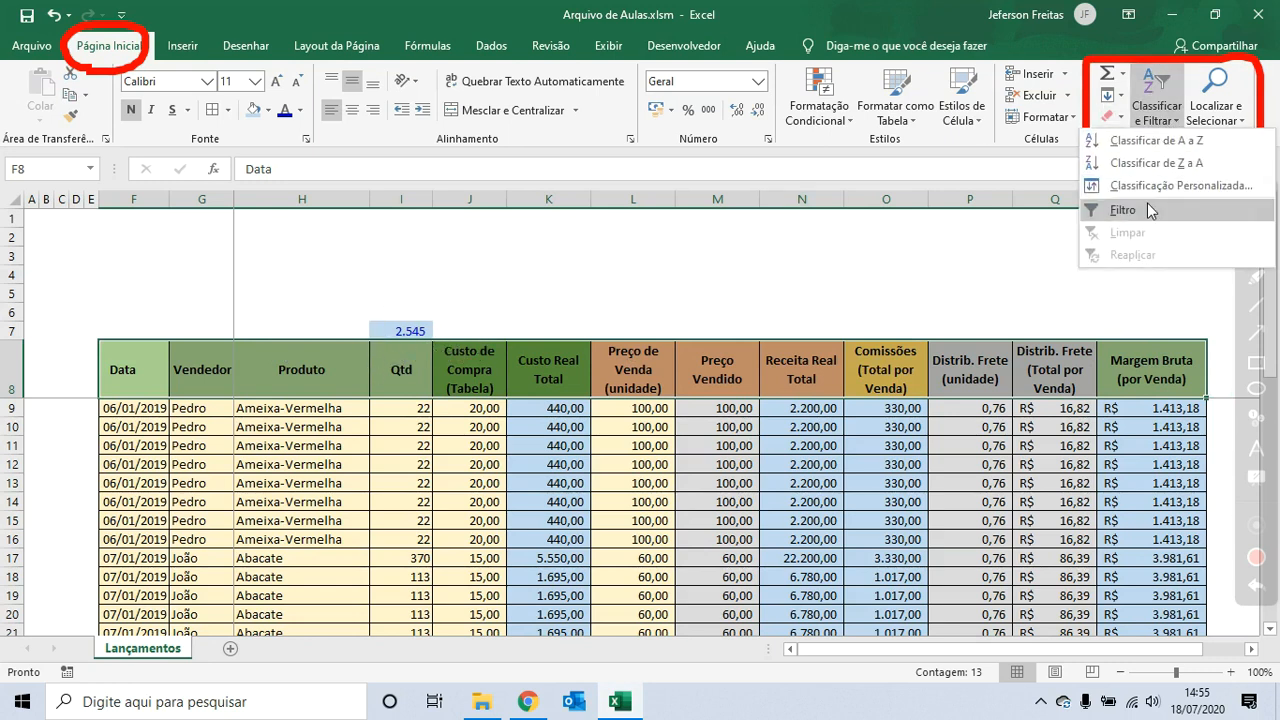
left_click(1155, 212)
- Filter the Vendedor column to show only Pedro
left_click(424, 388)
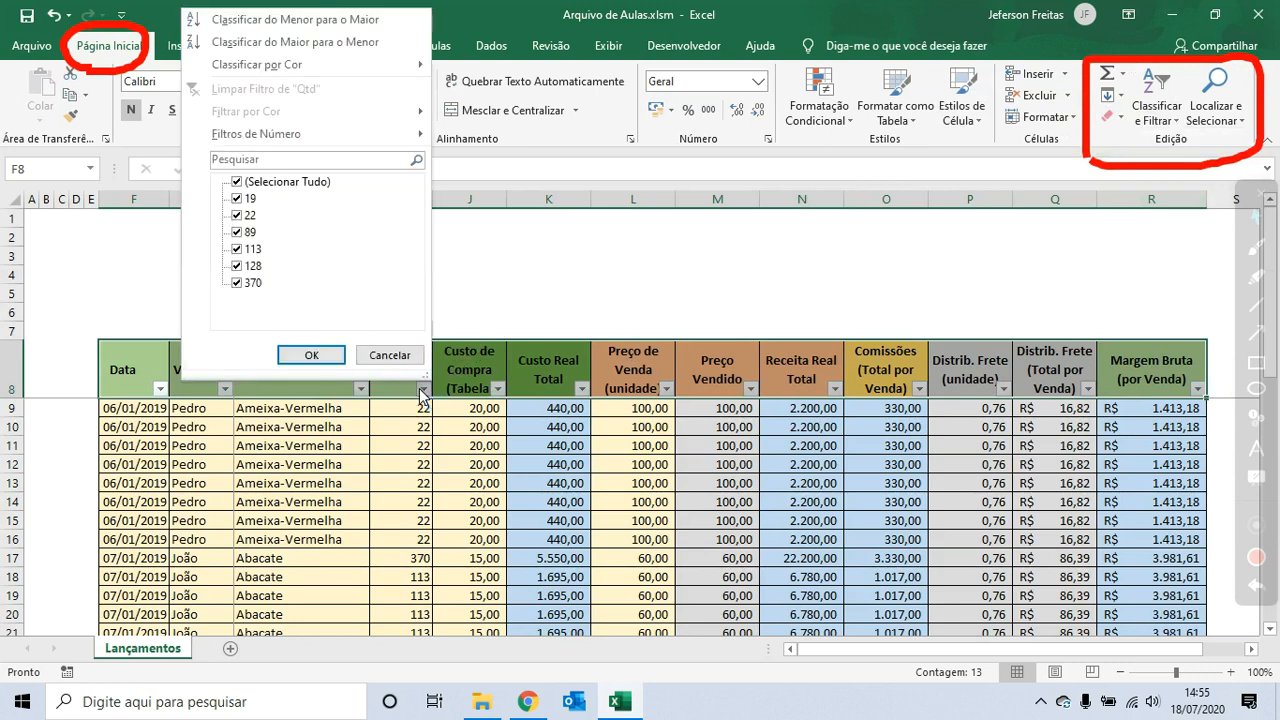
left_click(311, 355)
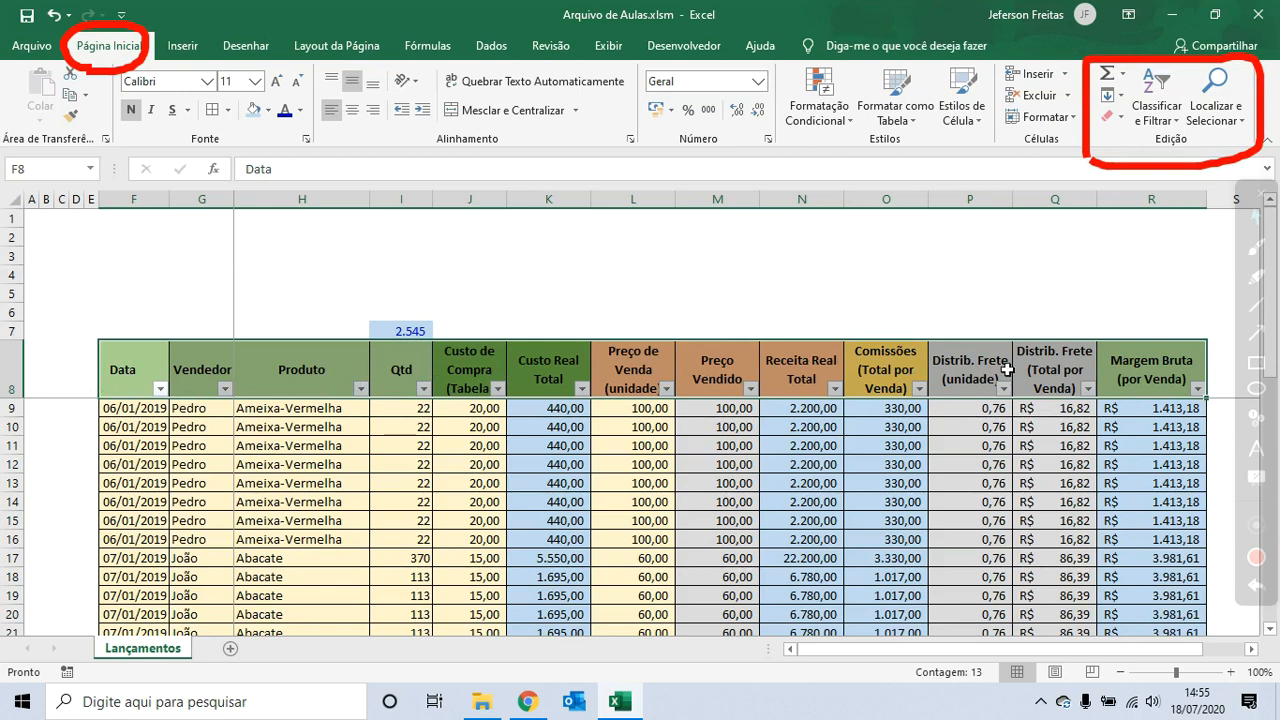
left_click(225, 388)
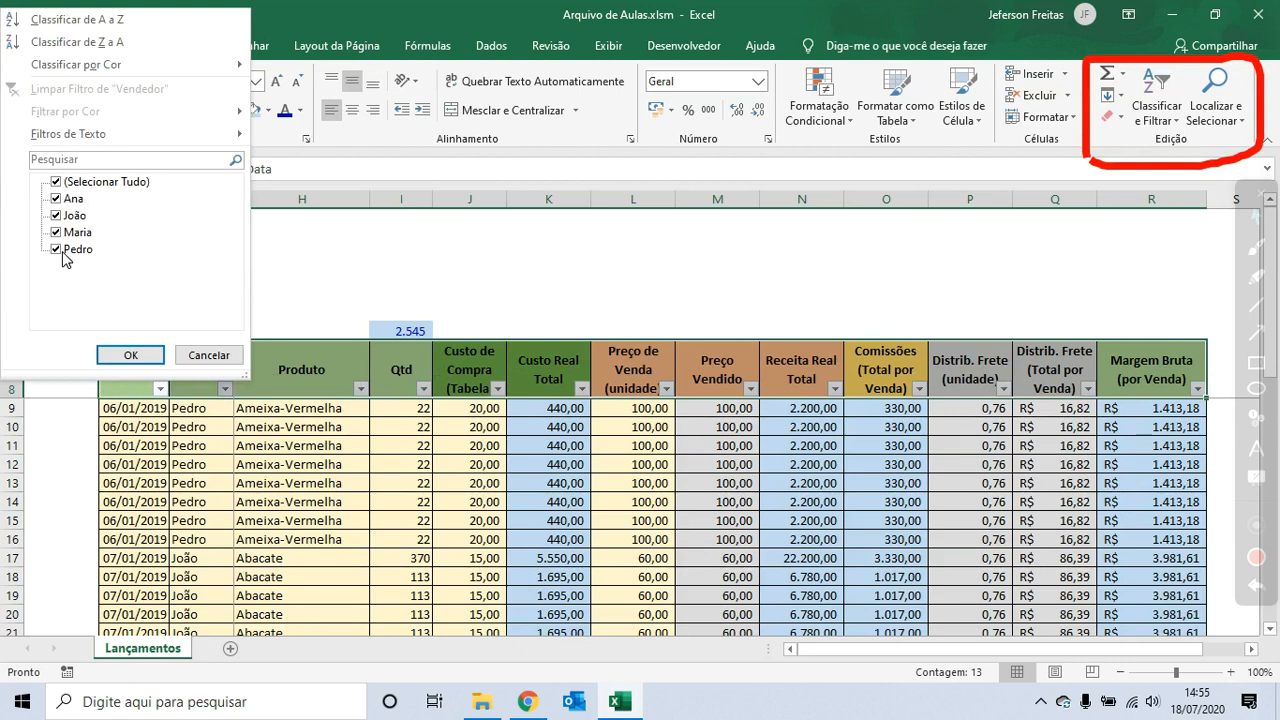
left_click(209, 355)
left_click(225, 389)
left_click(57, 183)
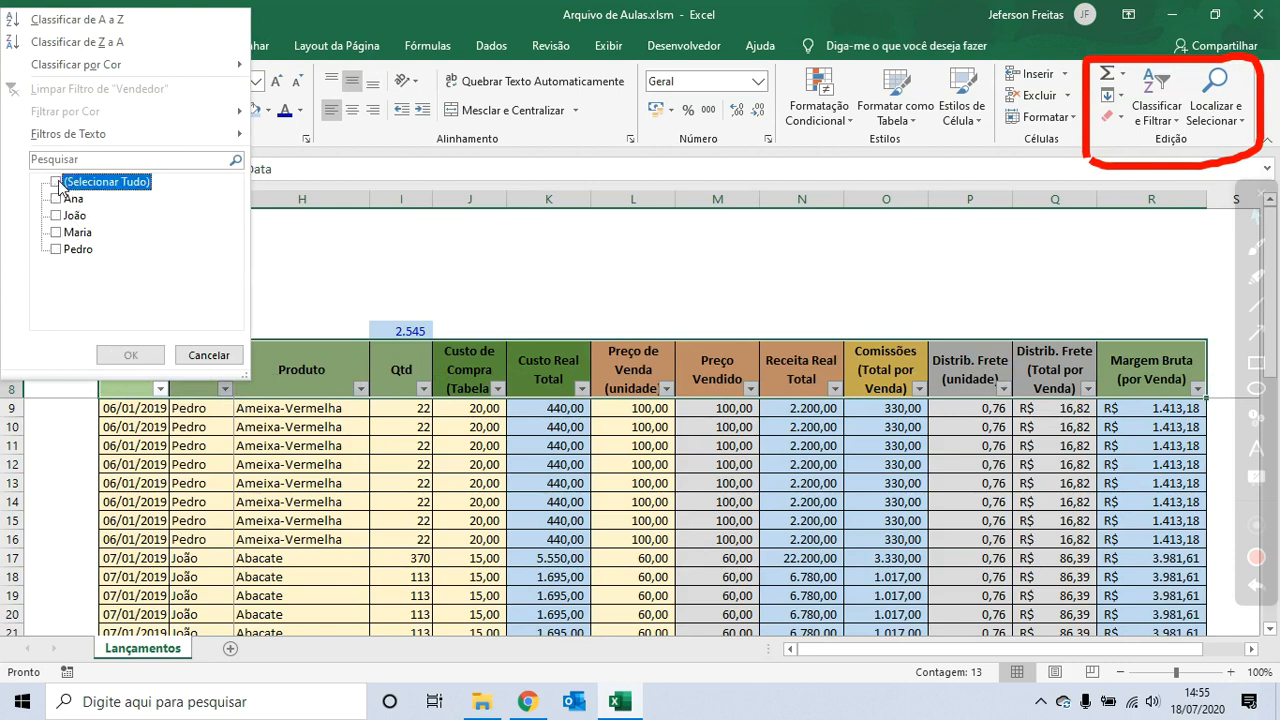
left_click(56, 249)
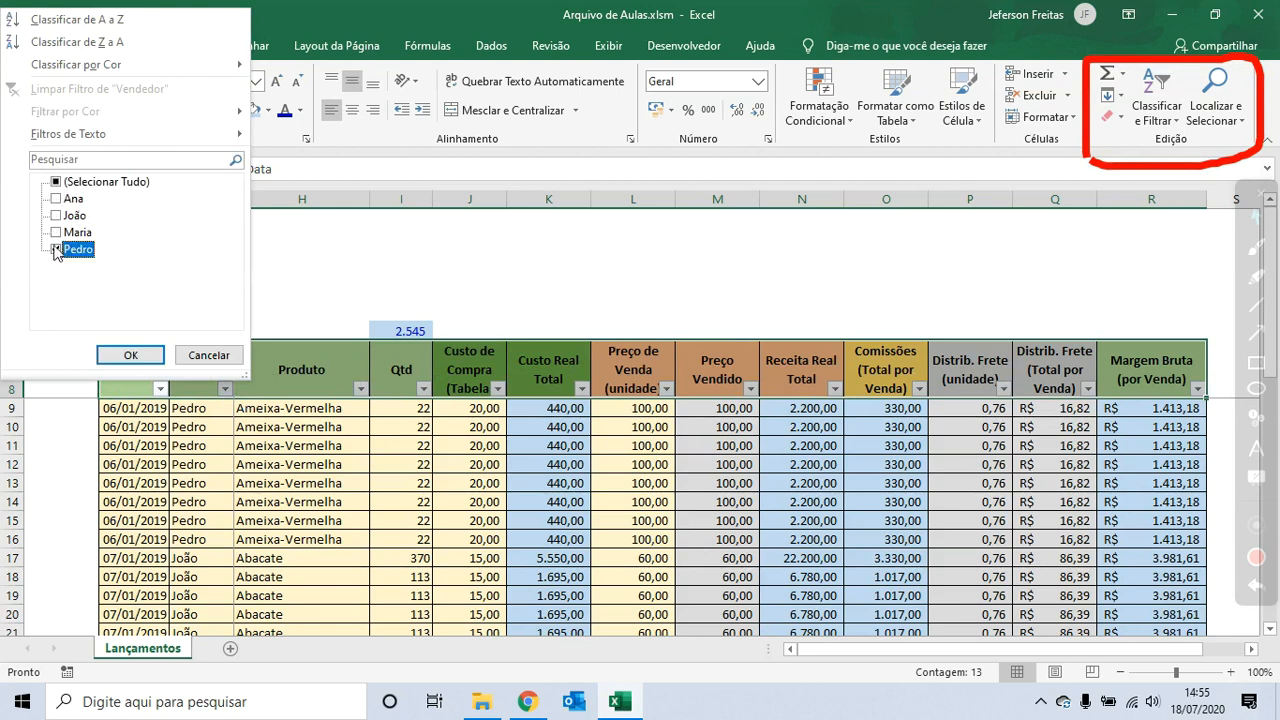
left_click(130, 355)
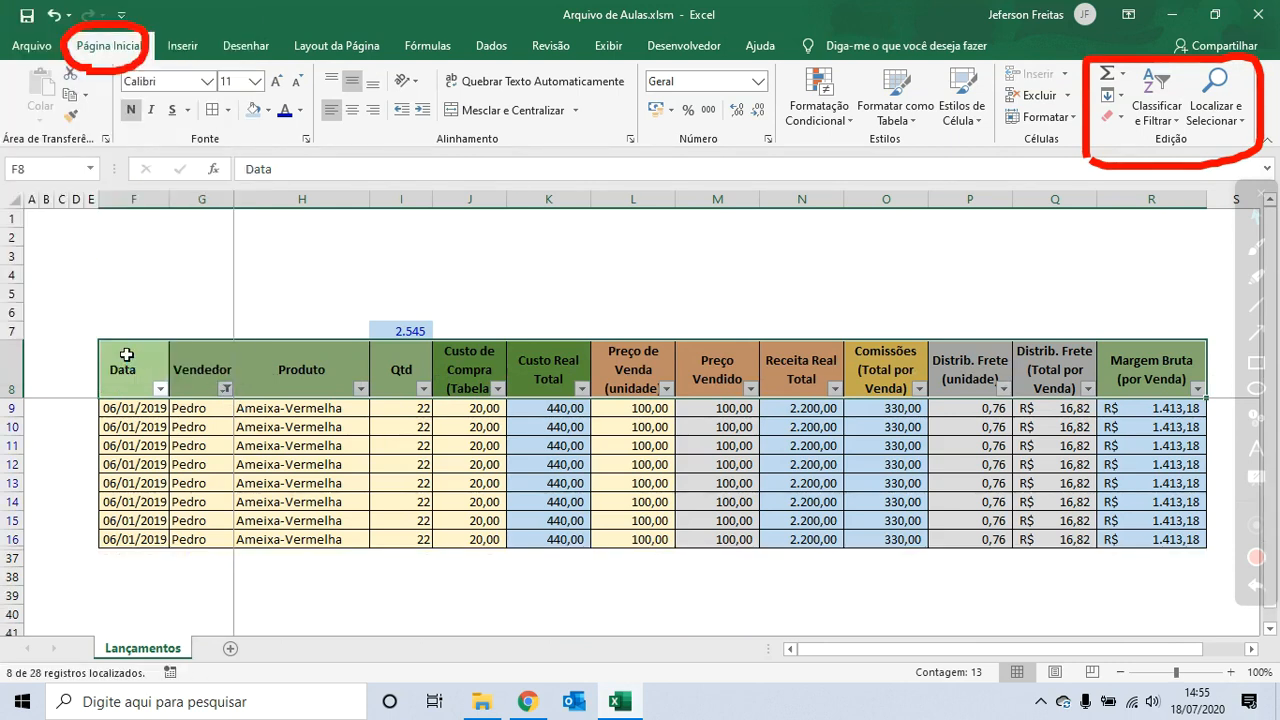
- Filter the Vendedor column to show only Maria
left_click(226, 389)
left_click(56, 232)
left_click(56, 249)
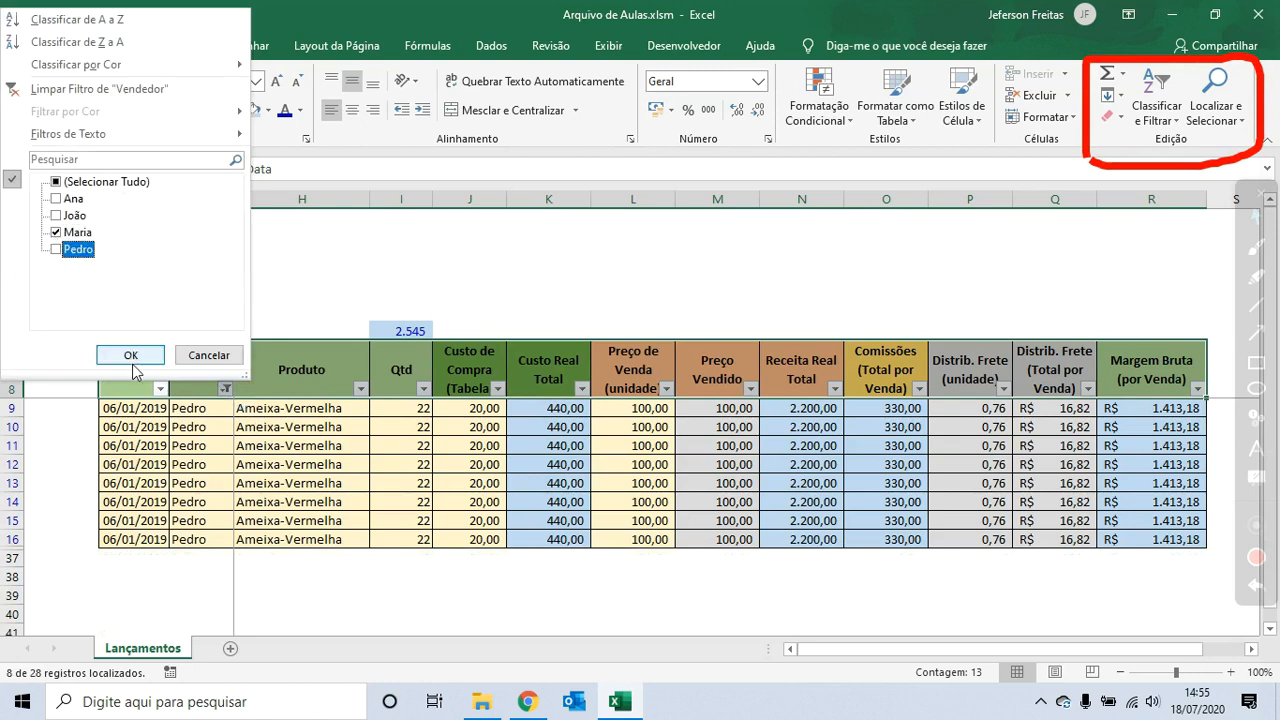
left_click(130, 355)
- Add João to the Vendedor filter so both João and Maria are shown
left_click(226, 389)
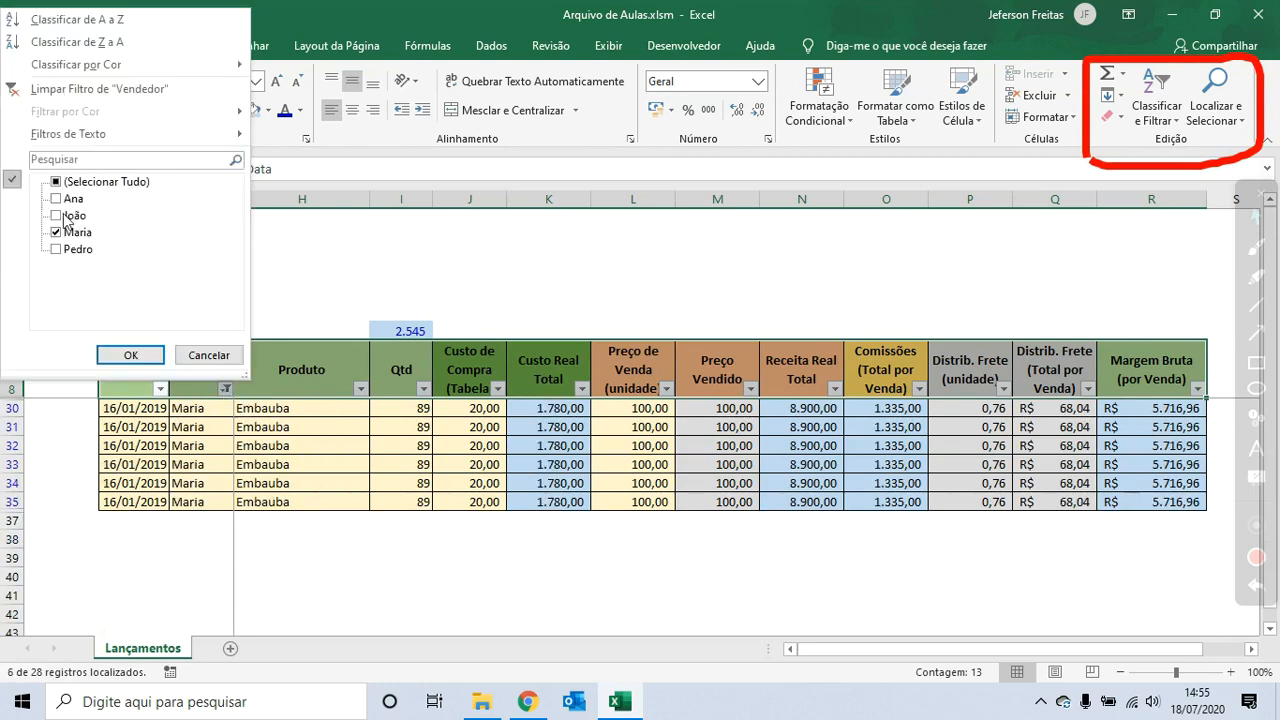
left_click(61, 215)
left_click(130, 355)
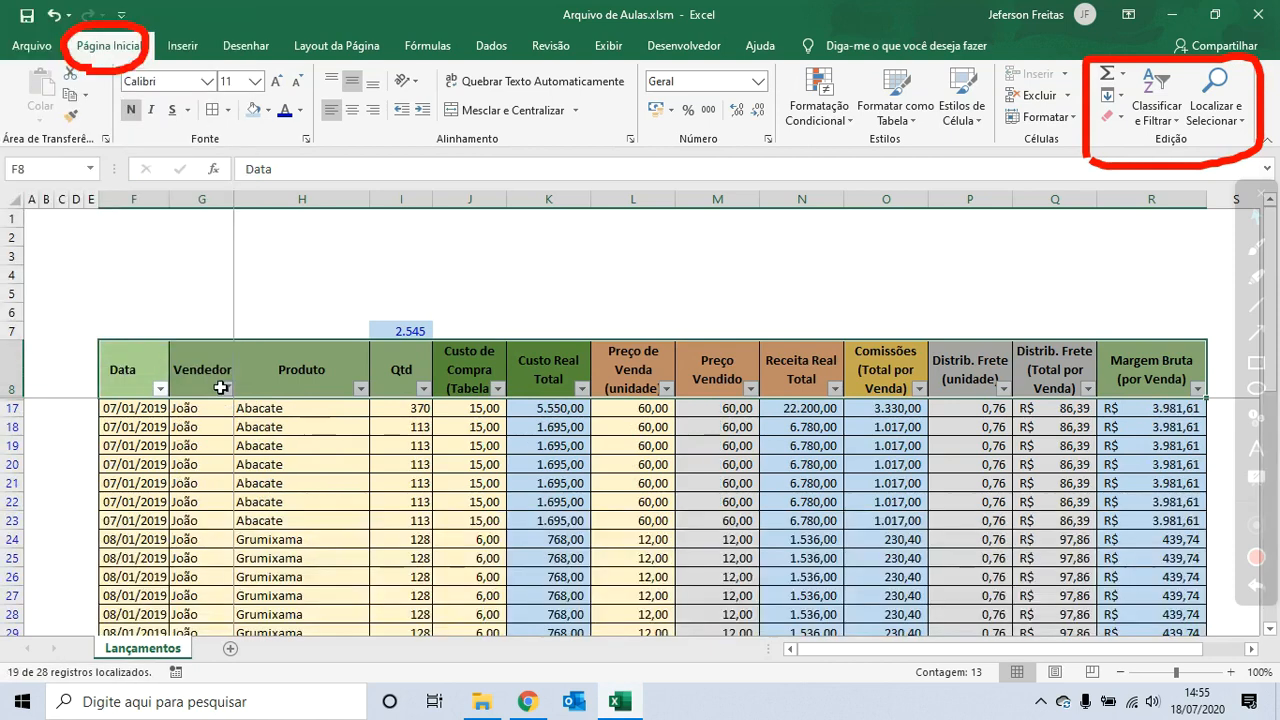
- Reselect all sellers in the Vendedor filter to show every row again
left_click(226, 389)
left_click(56, 183)
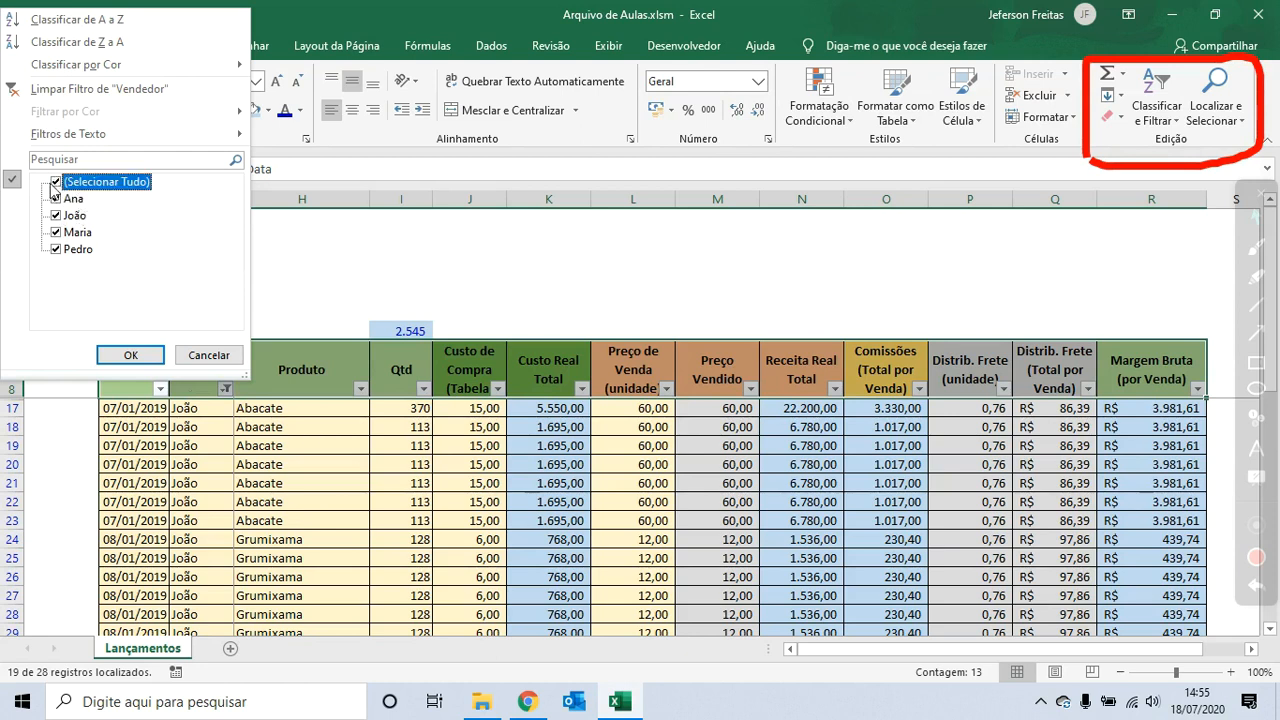
left_click(153, 359)
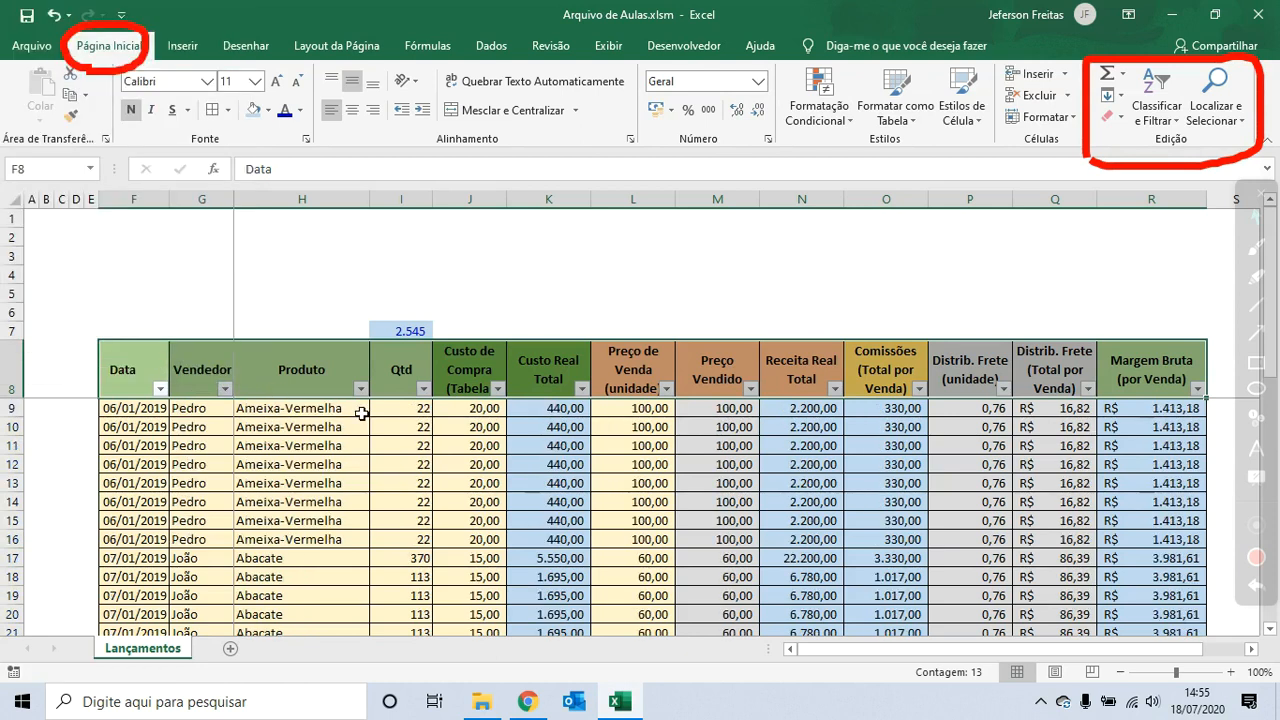
- Filter the Produto column to show only Embauba
left_click(360, 388)
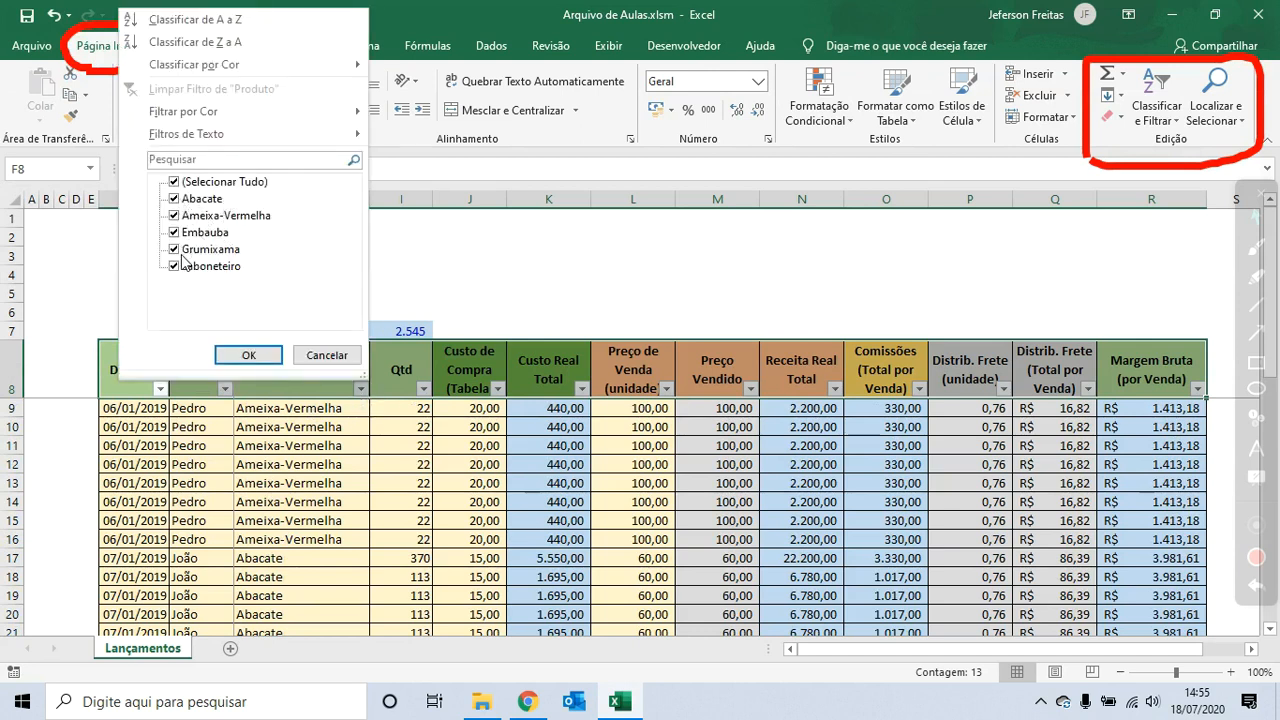
left_click(182, 184)
left_click(186, 233)
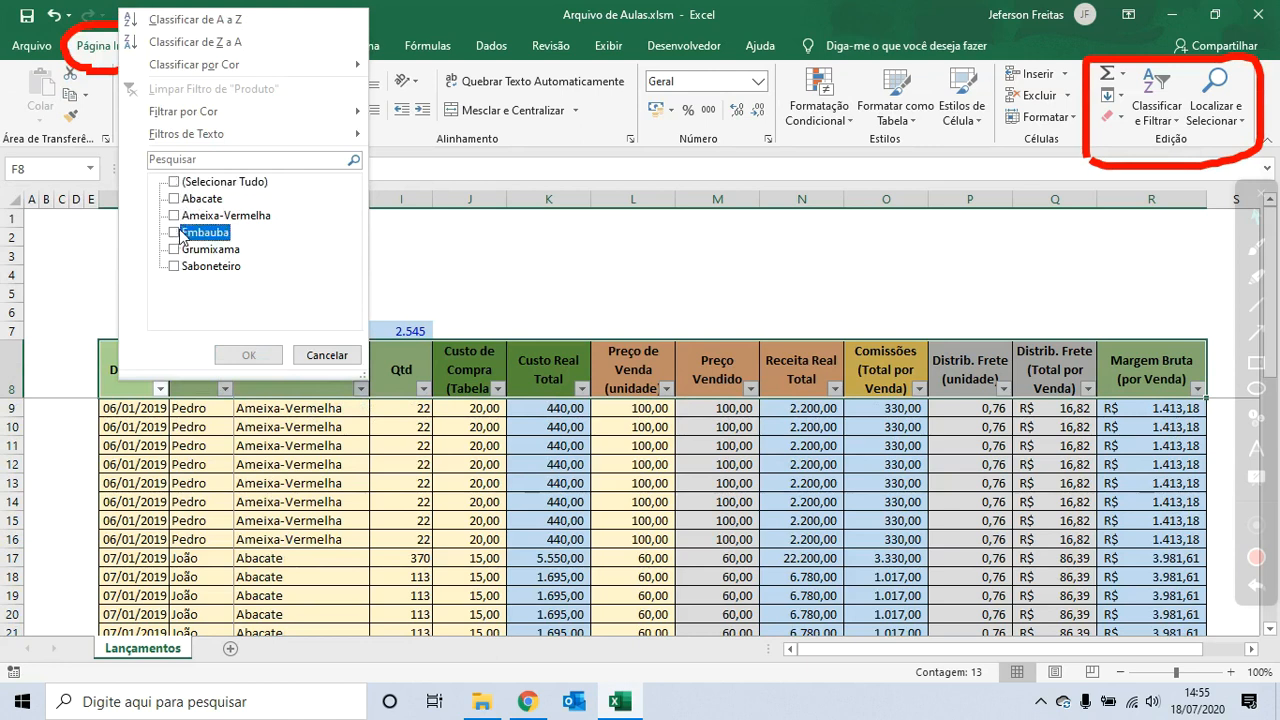
left_click(249, 354)
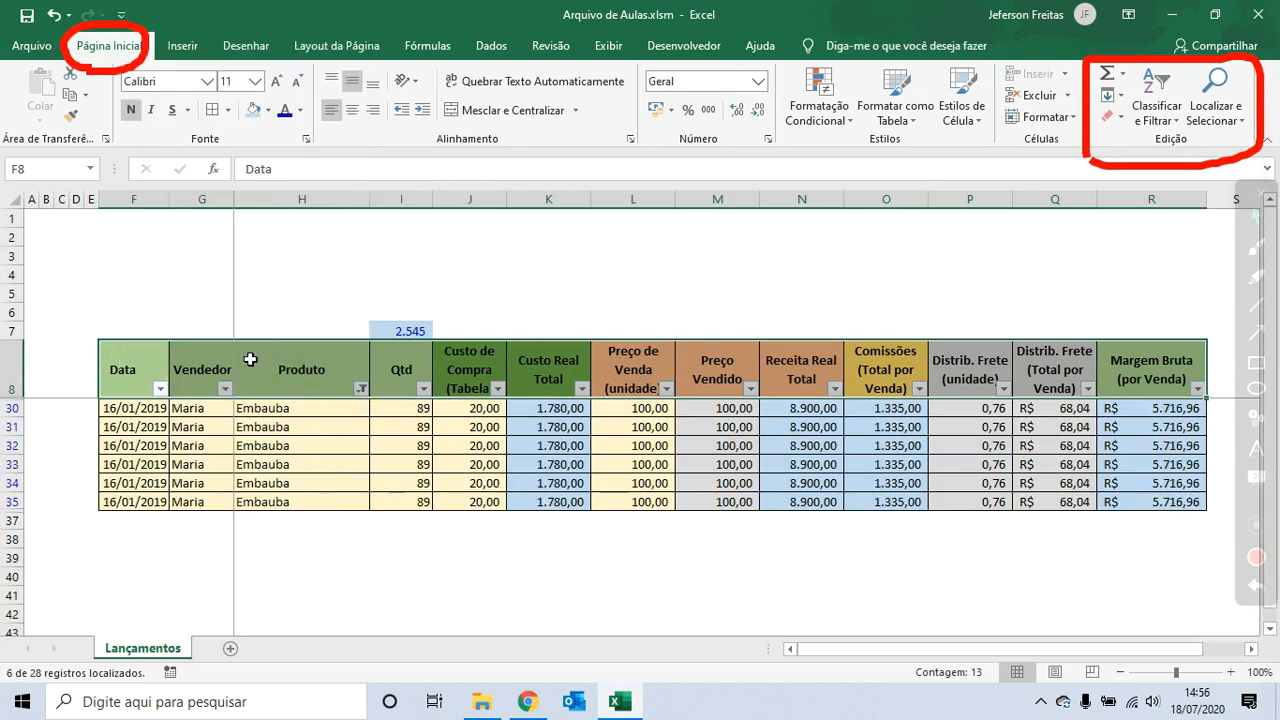
- Clear the Produto filter so all products are shown again
left_click(362, 389)
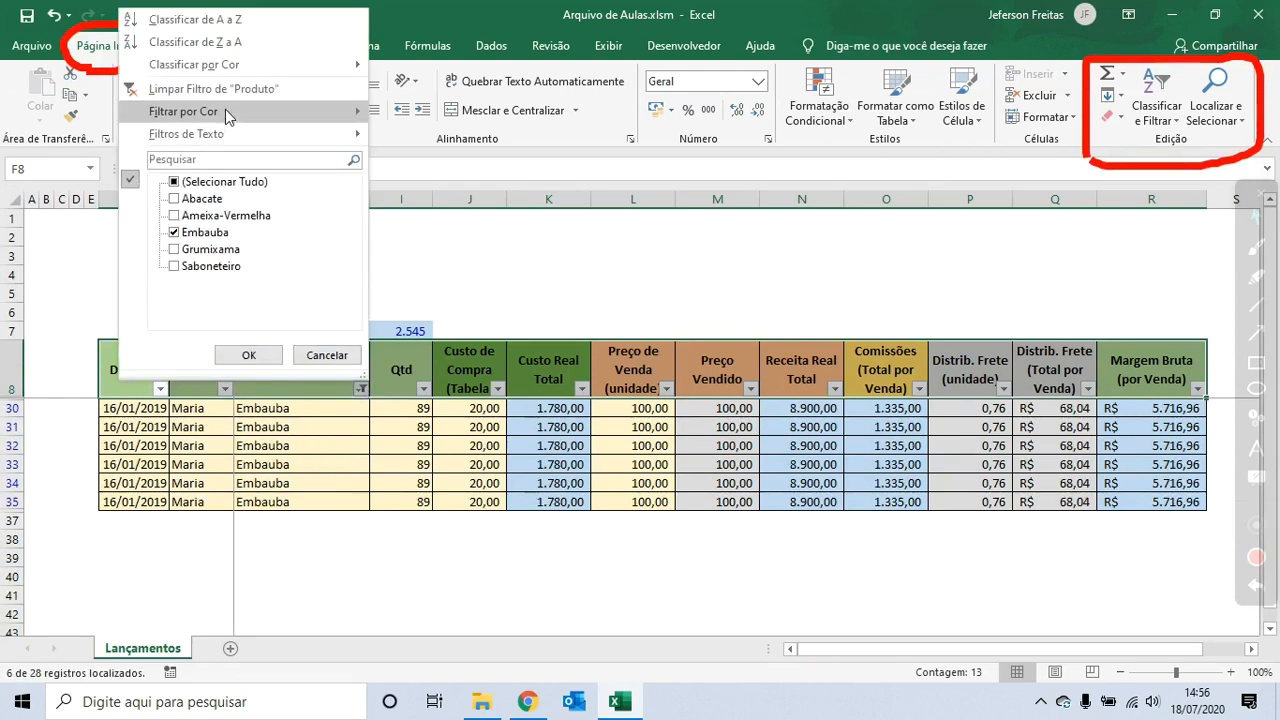
left_click(176, 183)
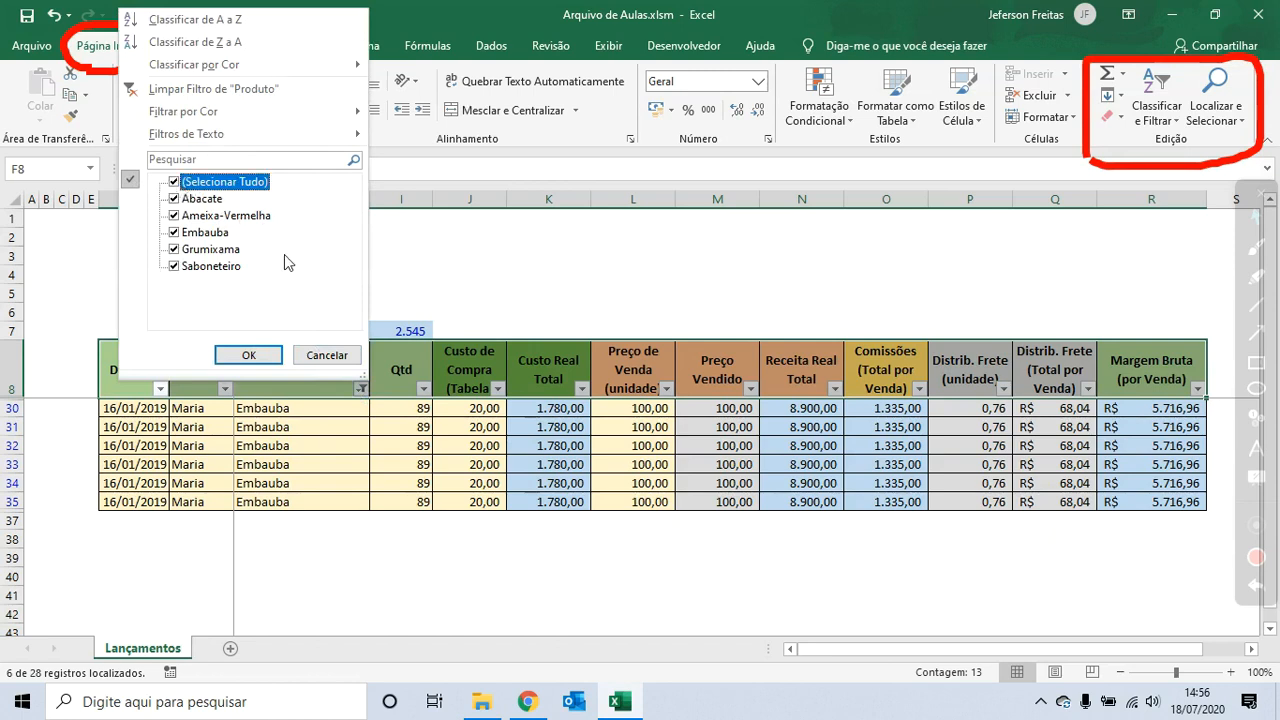
left_click(232, 95)
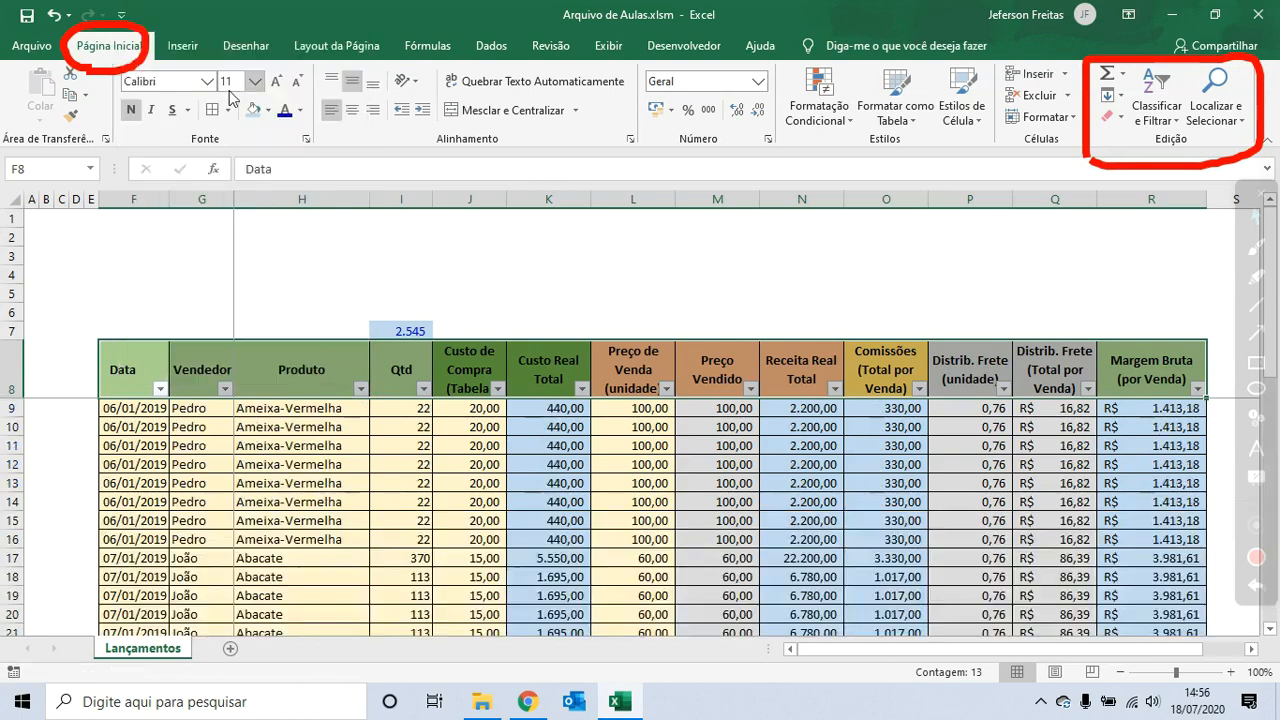
left_click(361, 389)
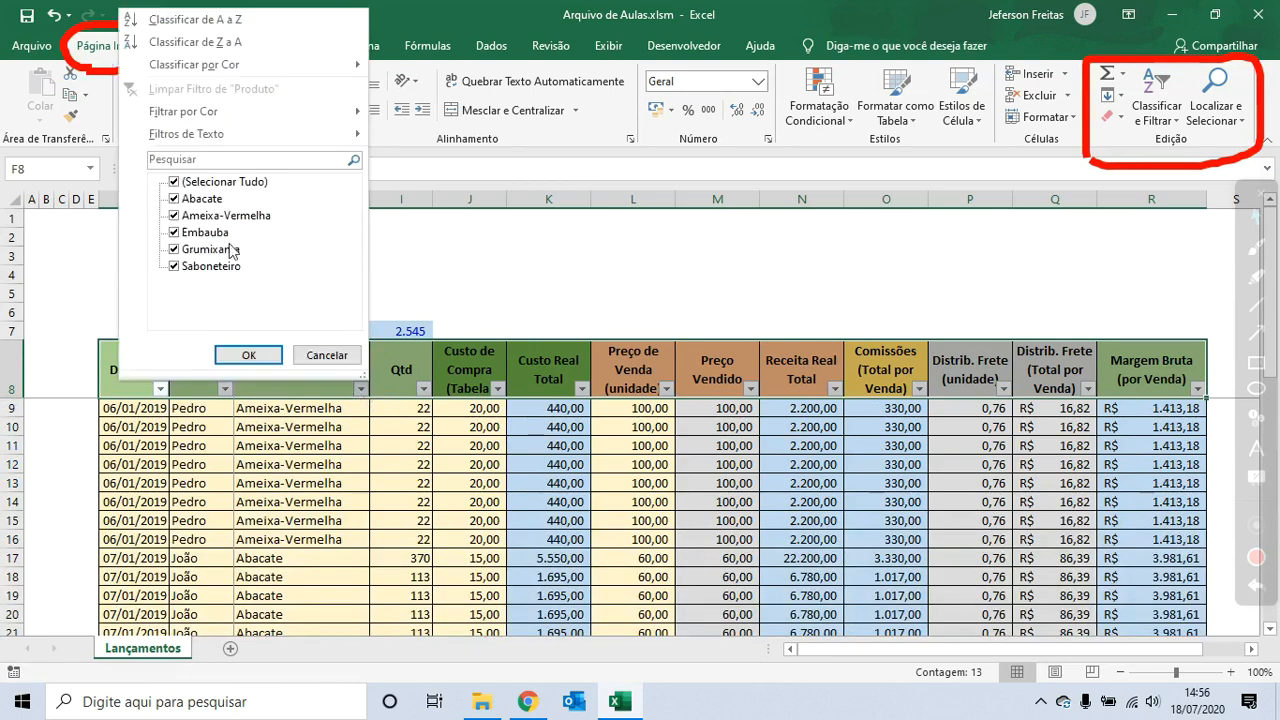
left_click(175, 182)
left_click(175, 199)
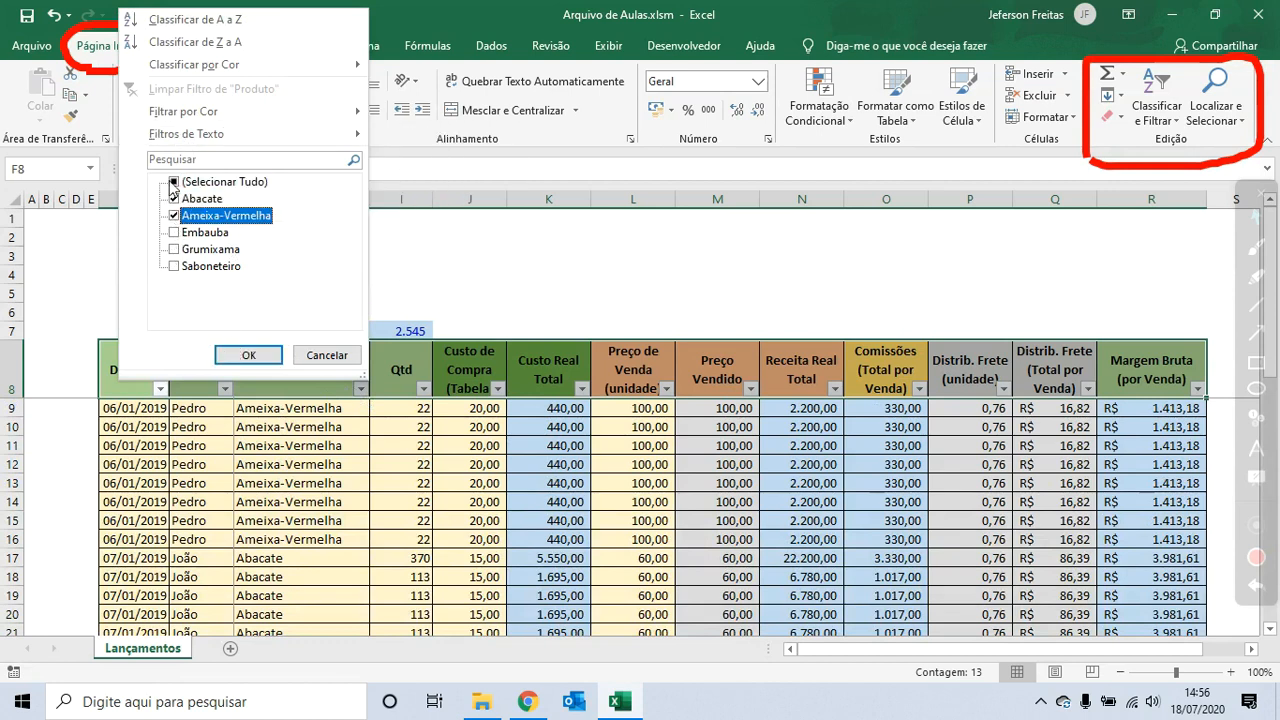
left_click(175, 182)
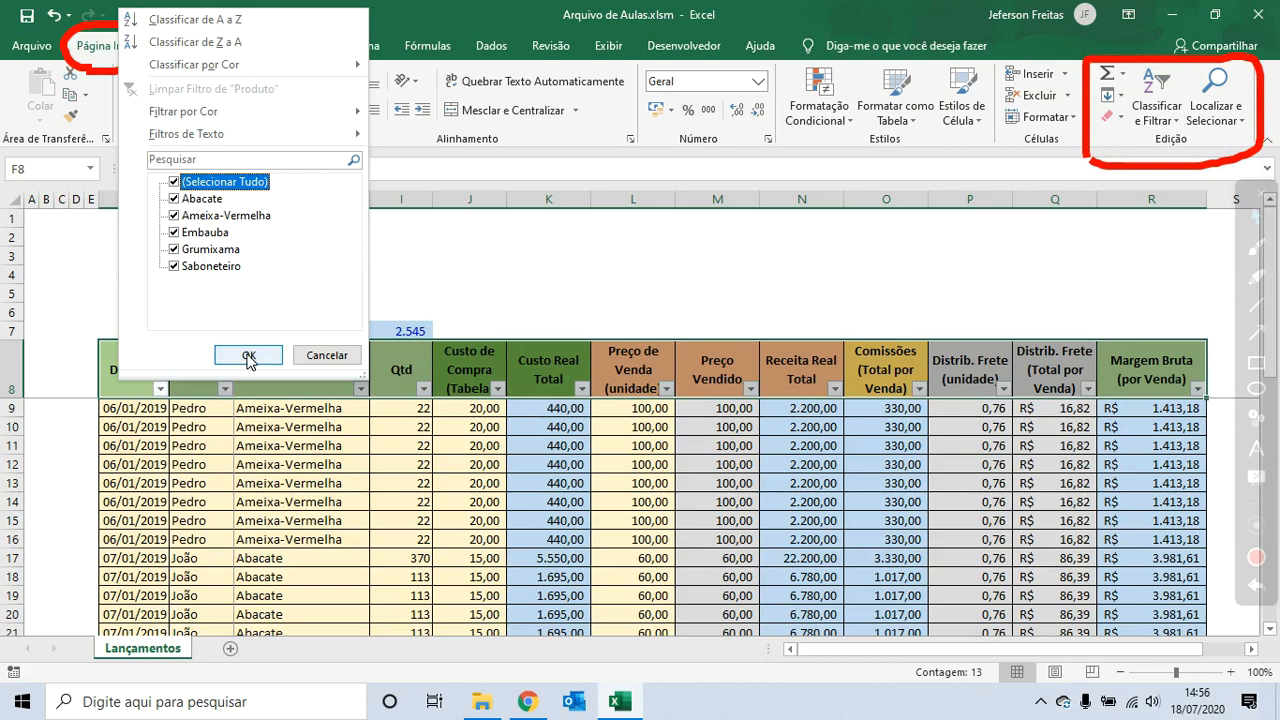
left_click(249, 355)
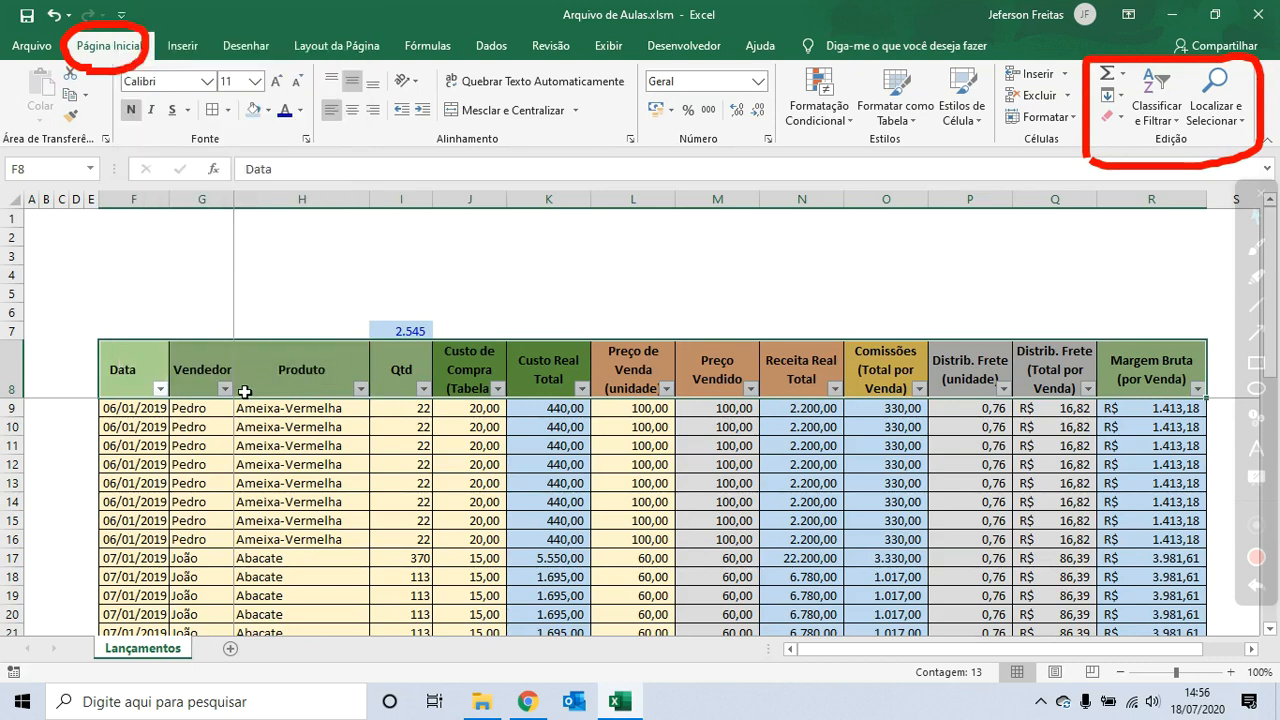
- Filter the Vendedor column to show only Pedro
left_click(224, 389)
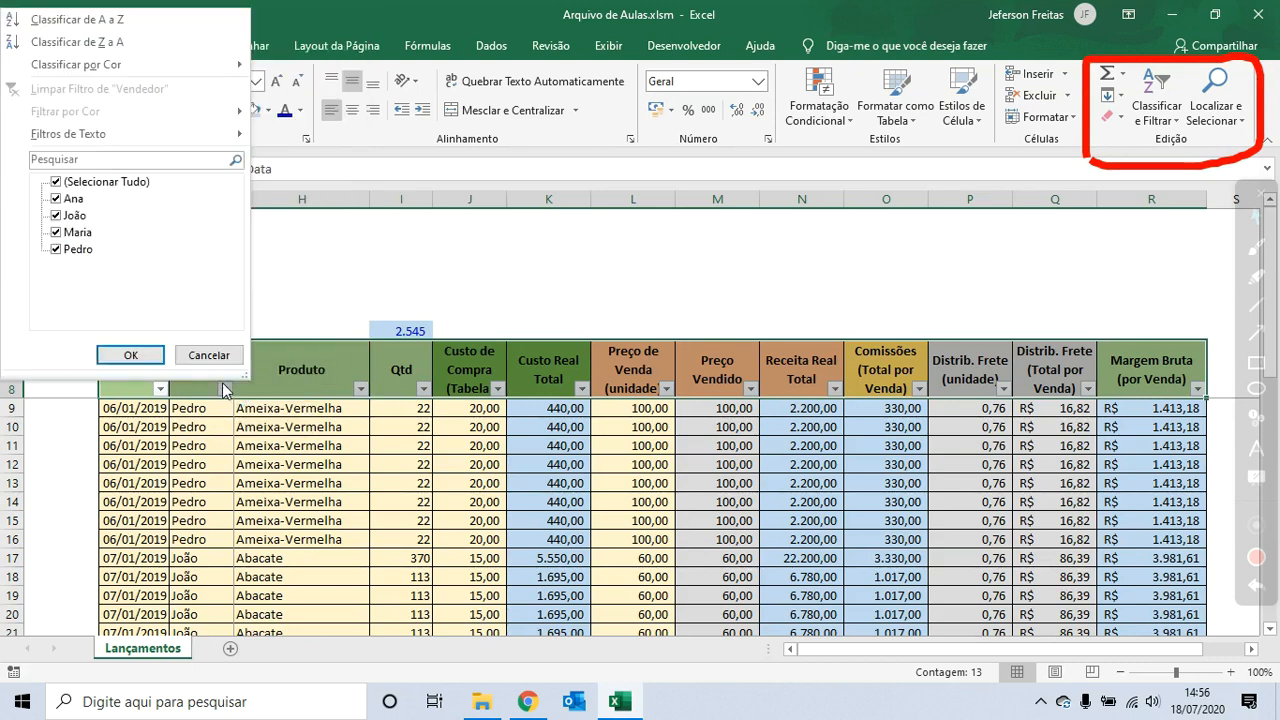
left_click(68, 182)
left_click(62, 250)
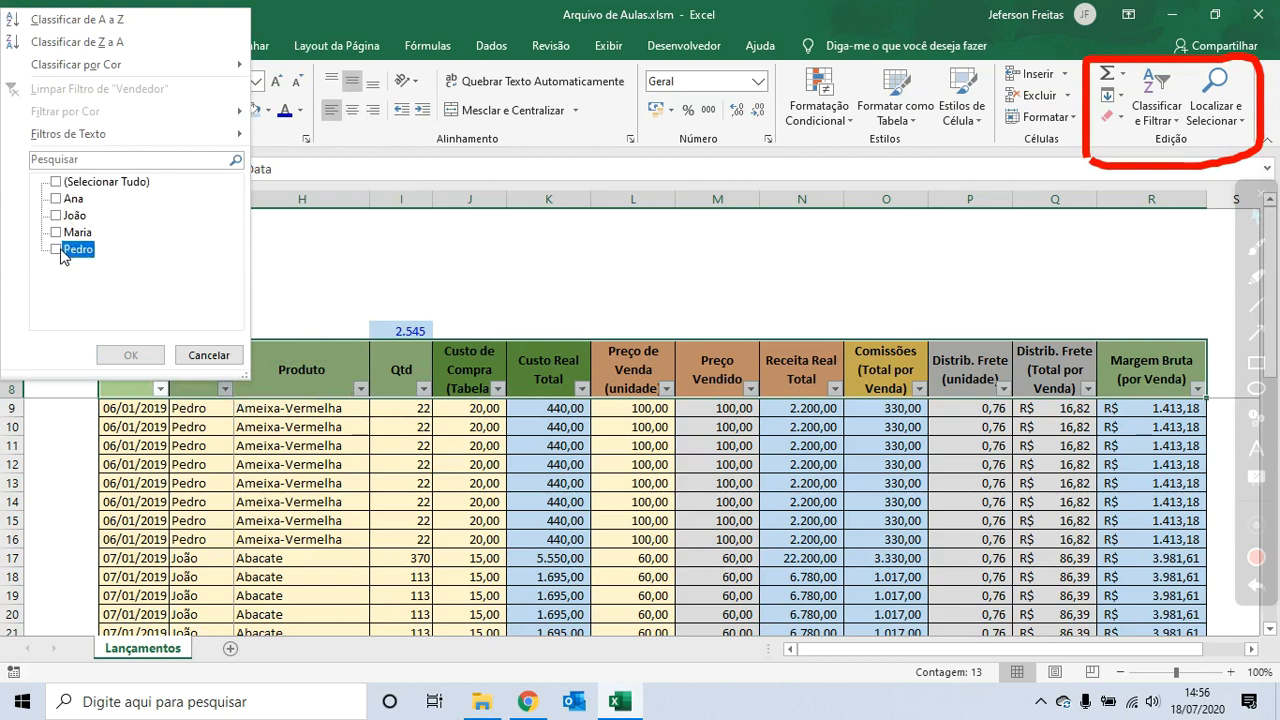
left_click(130, 355)
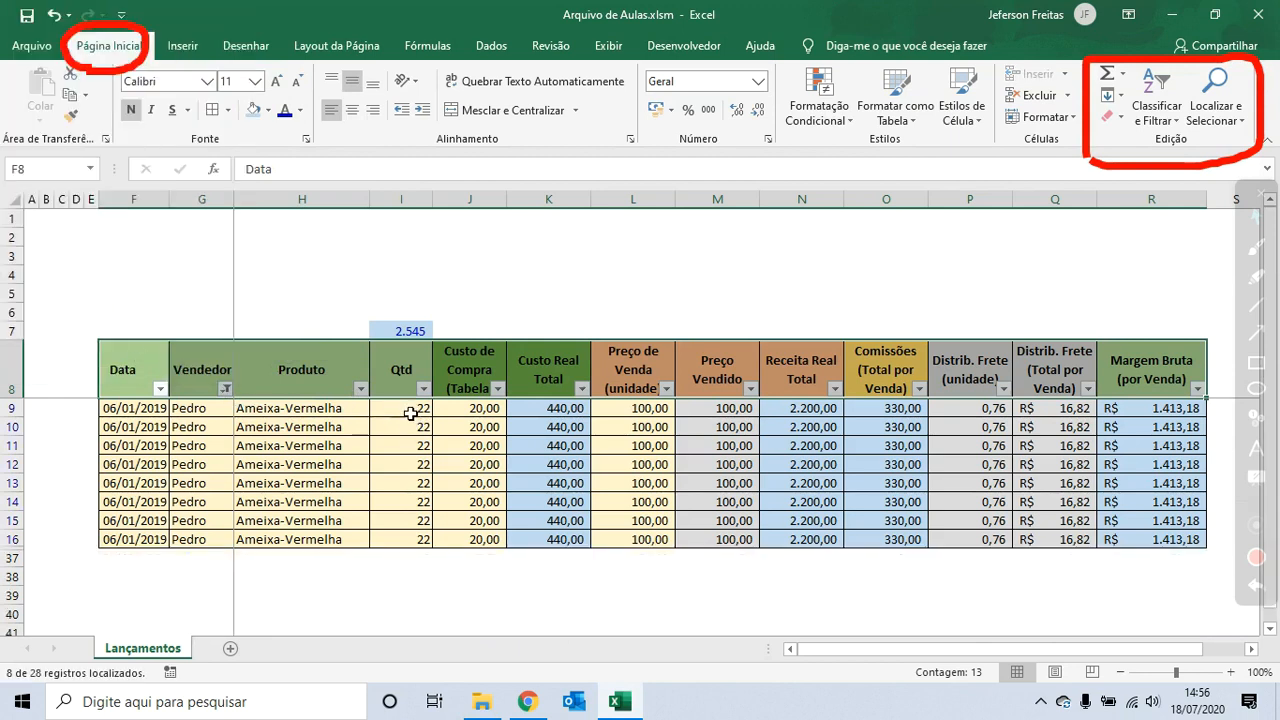
- Compare the filtered Qtd cells with the total in I7, then clear the Vendedor filter
left_click_drag(414, 410, 410, 543)
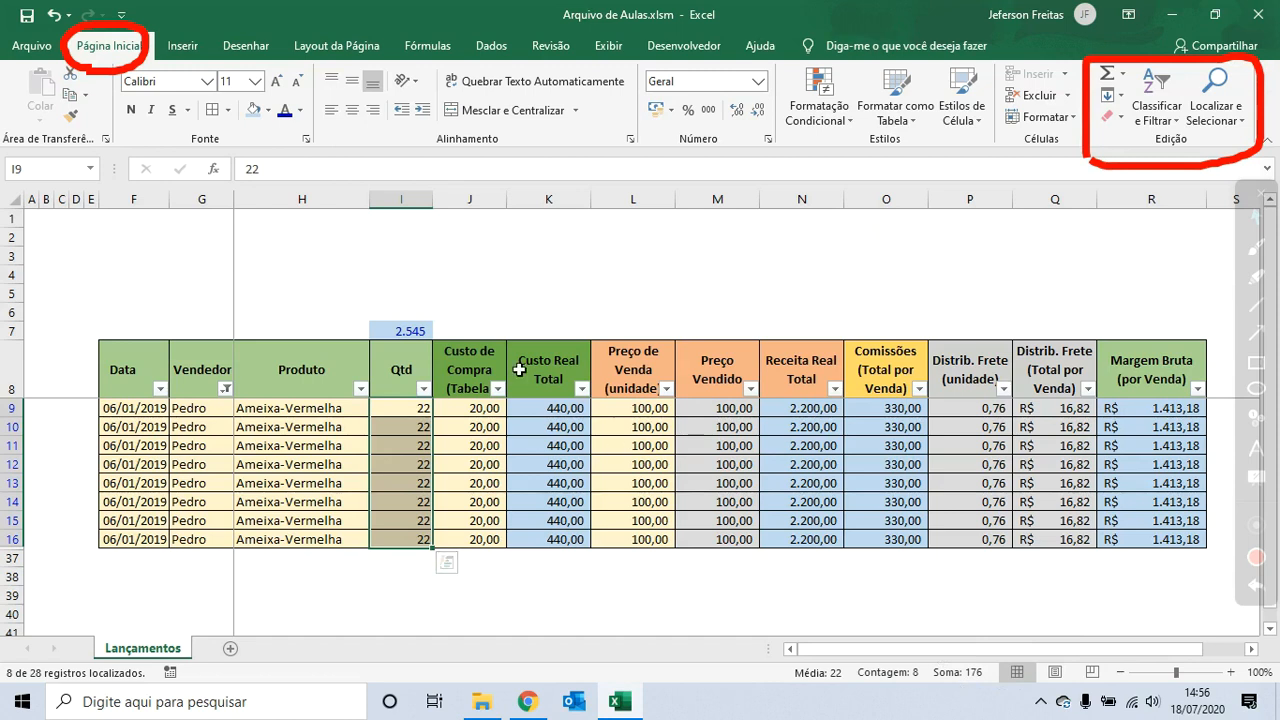
left_click(408, 330)
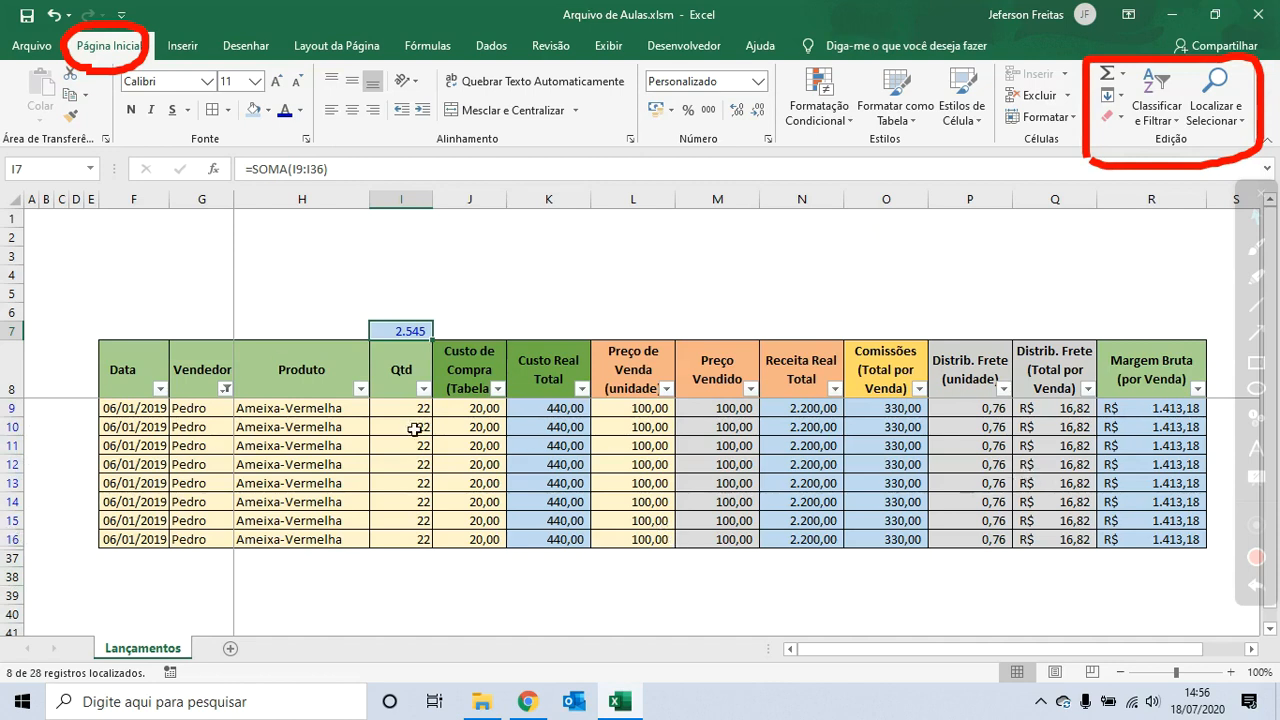
left_click(226, 388)
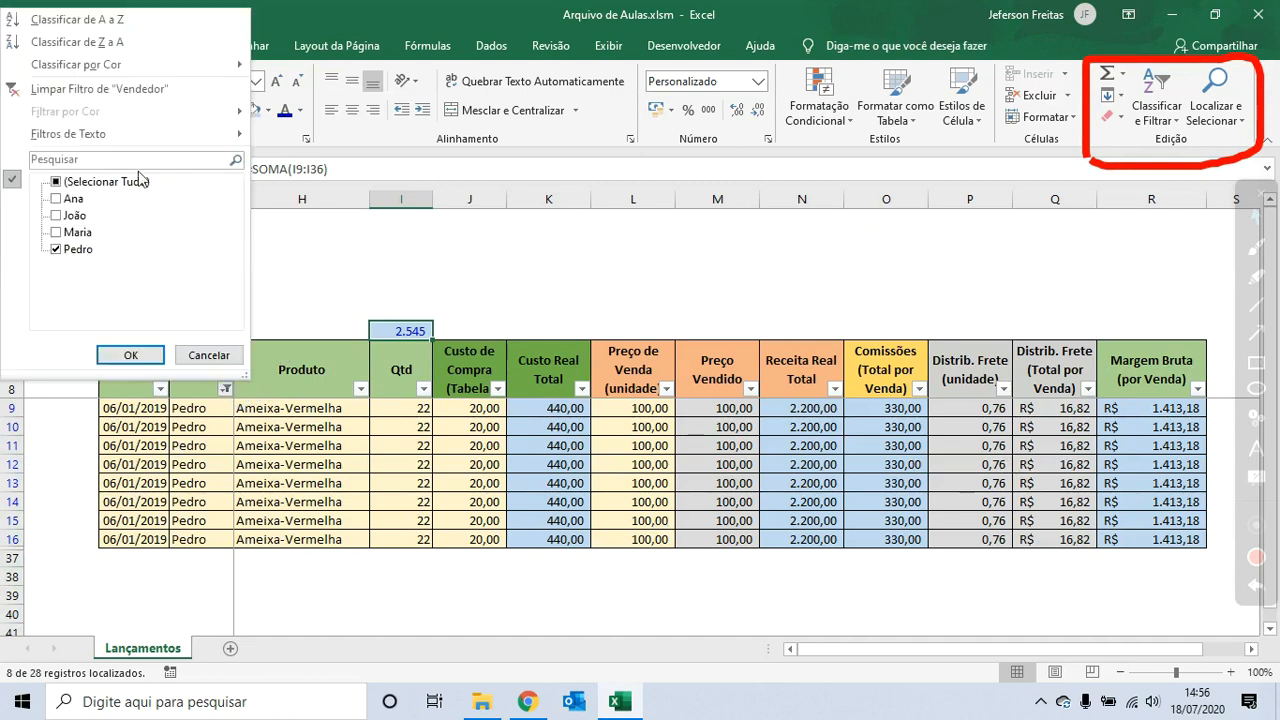
left_click(125, 92)
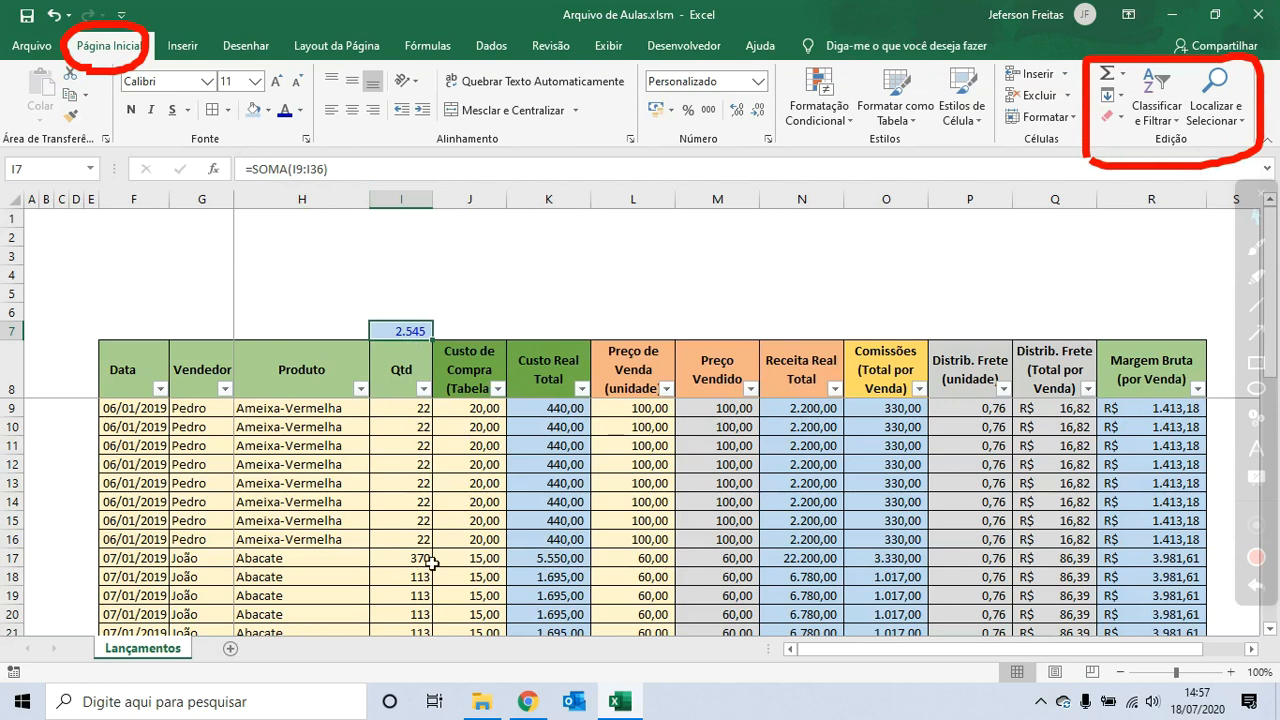
- Hide rows 11 to 19 of the table
left_click_drag(31, 449, 27, 578)
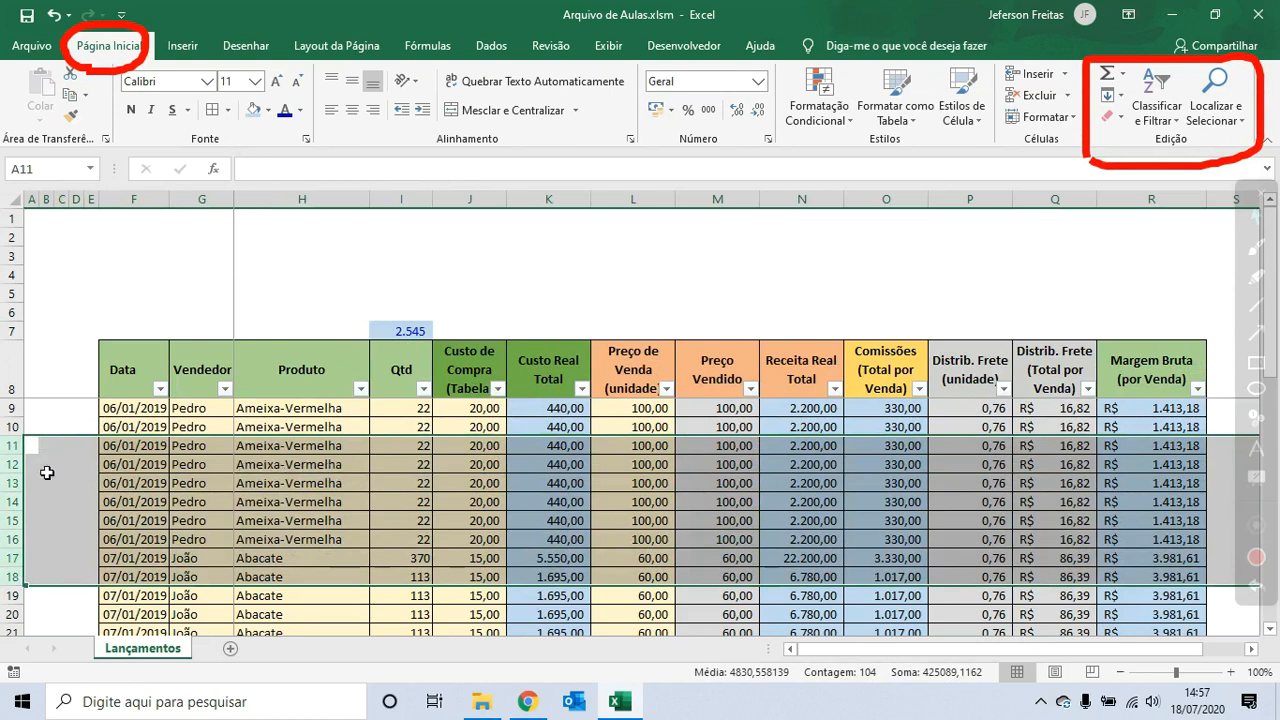
left_click(18, 452)
left_click_drag(18, 463, 24, 596)
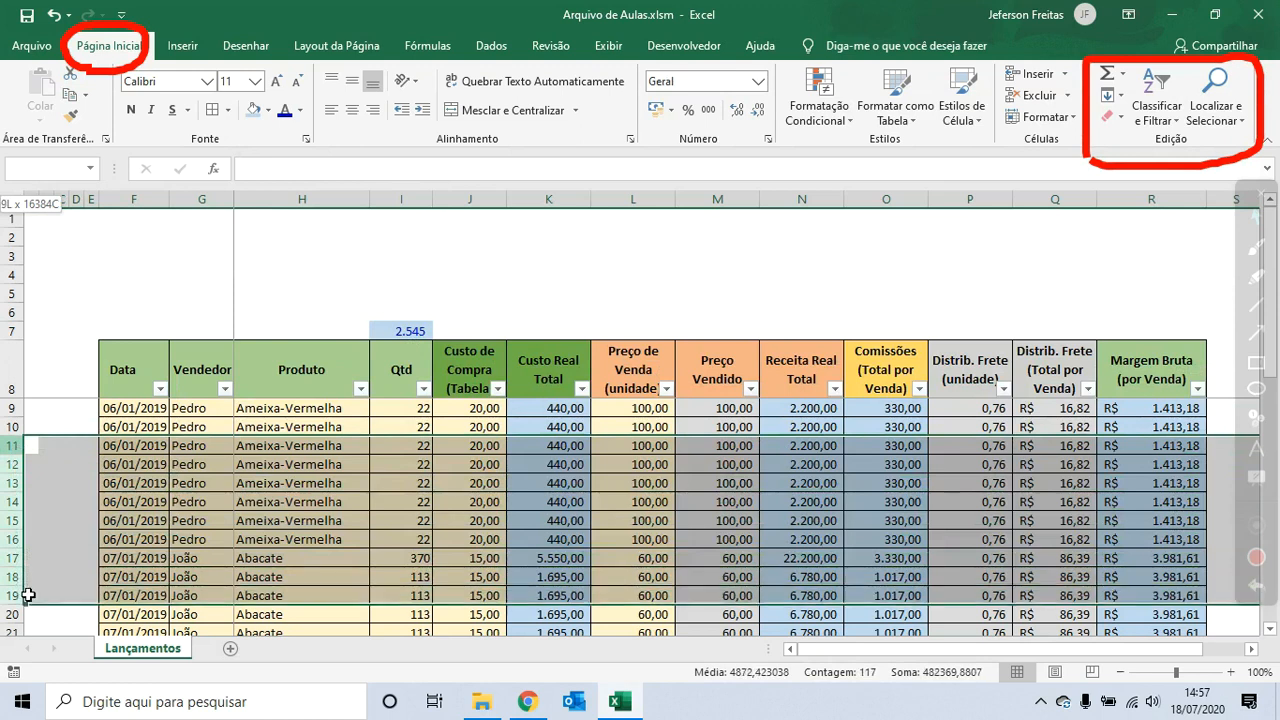
right_click(36, 495)
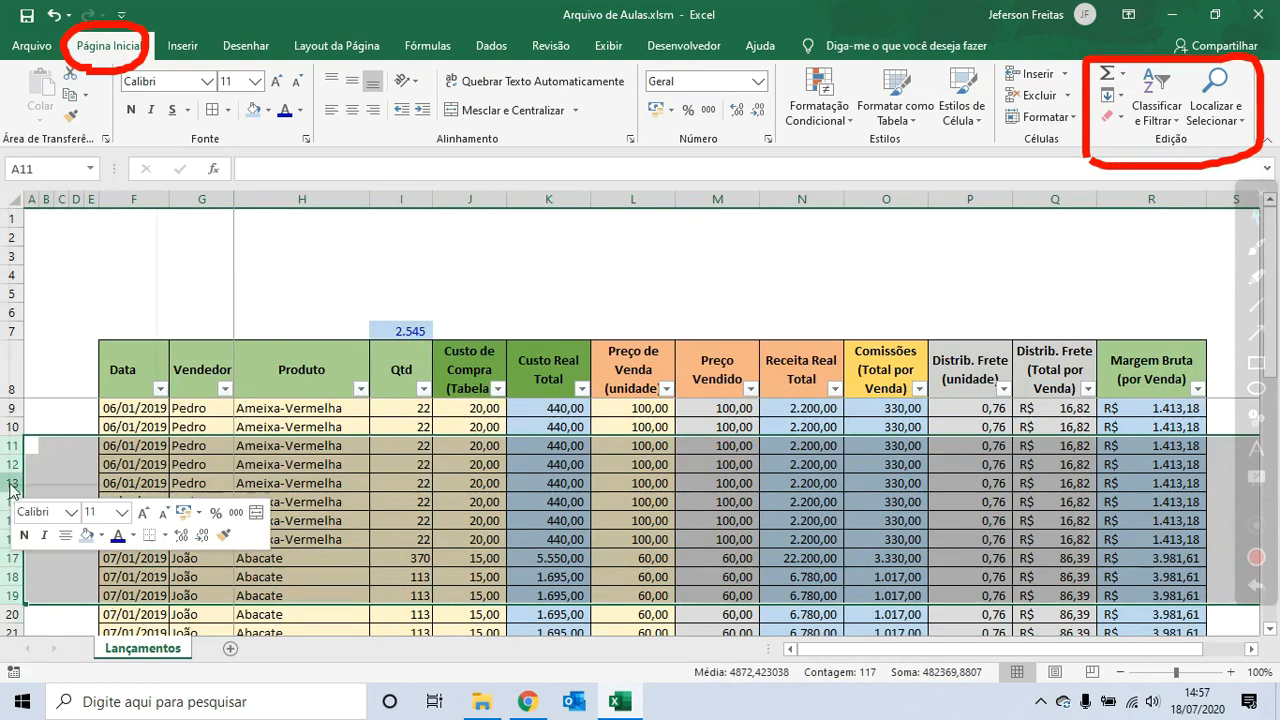
left_click(56, 457)
left_click(320, 481)
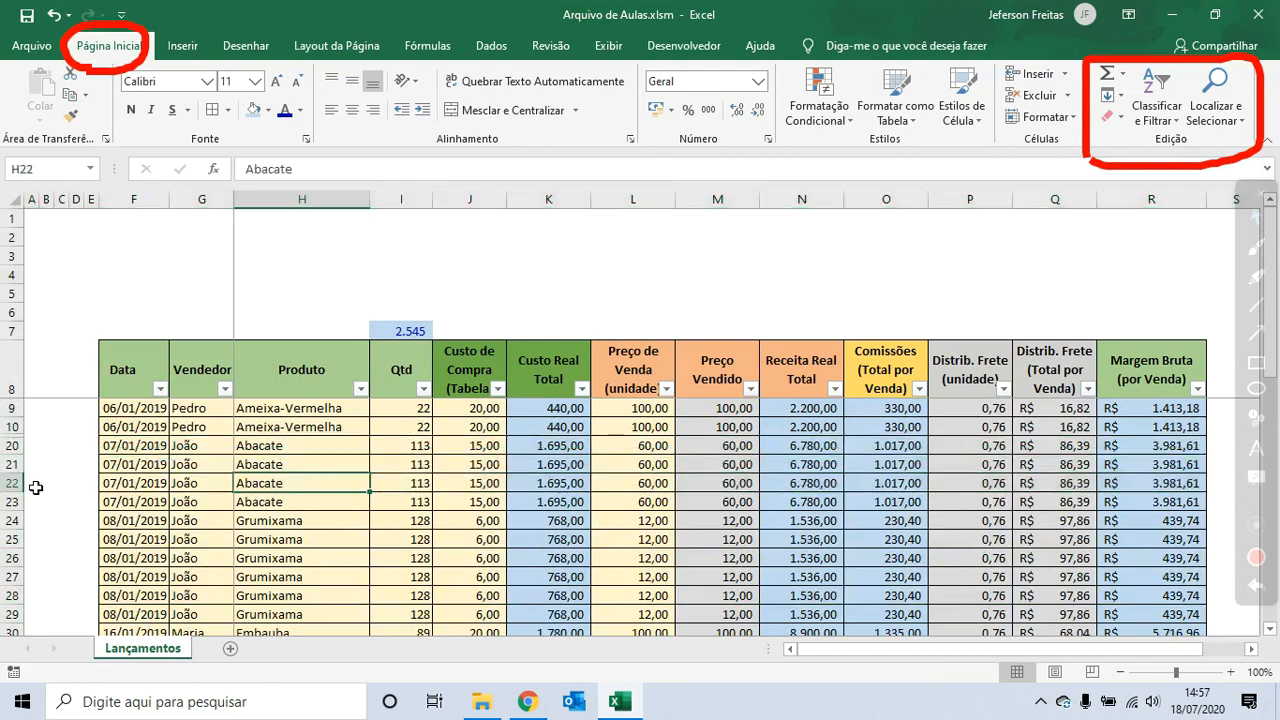
- Unhide the hidden rows between rows 10 and 20
left_click_drag(22, 428, 34, 479)
left_click_drag(20, 429, 33, 466)
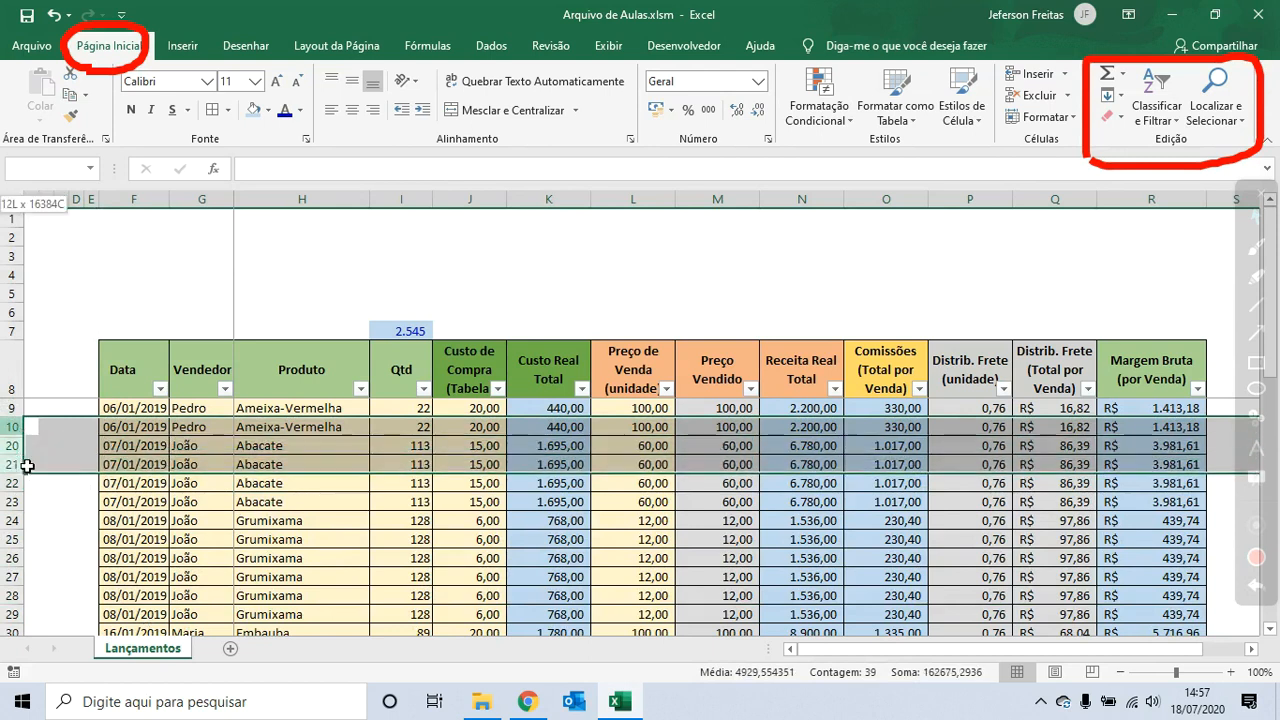
right_click(28, 446)
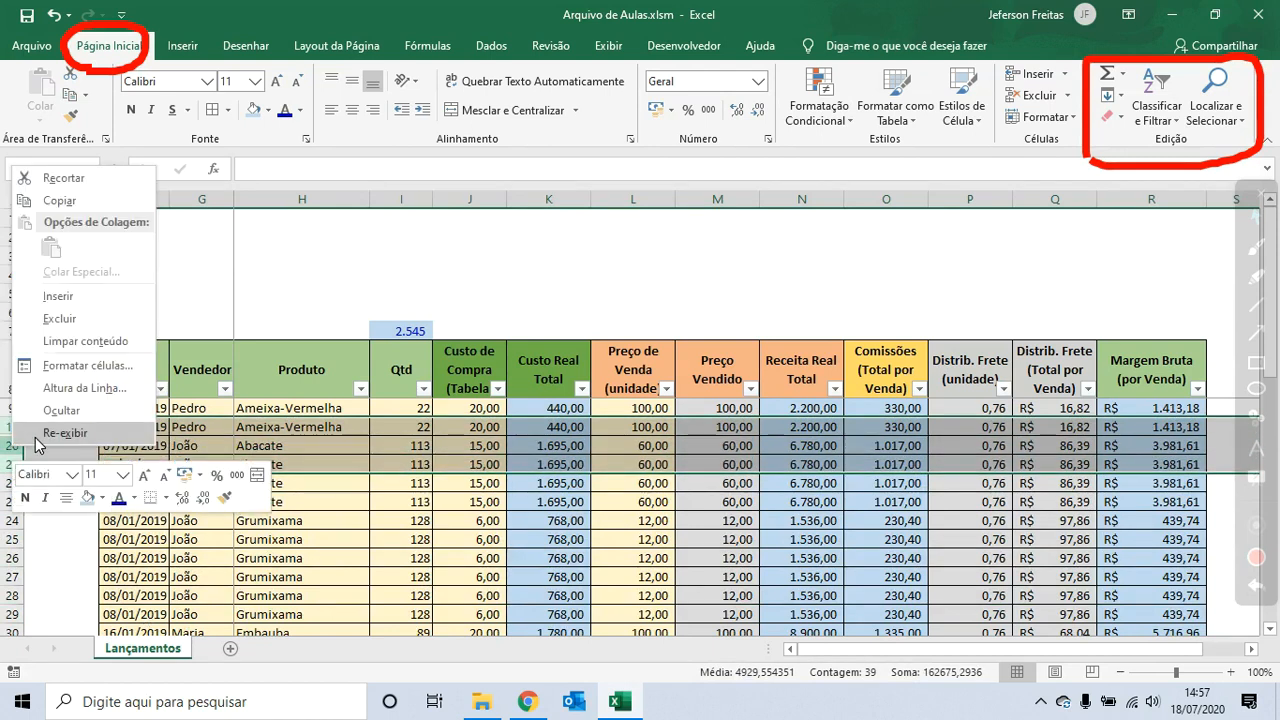
left_click(30, 436)
left_click(421, 482)
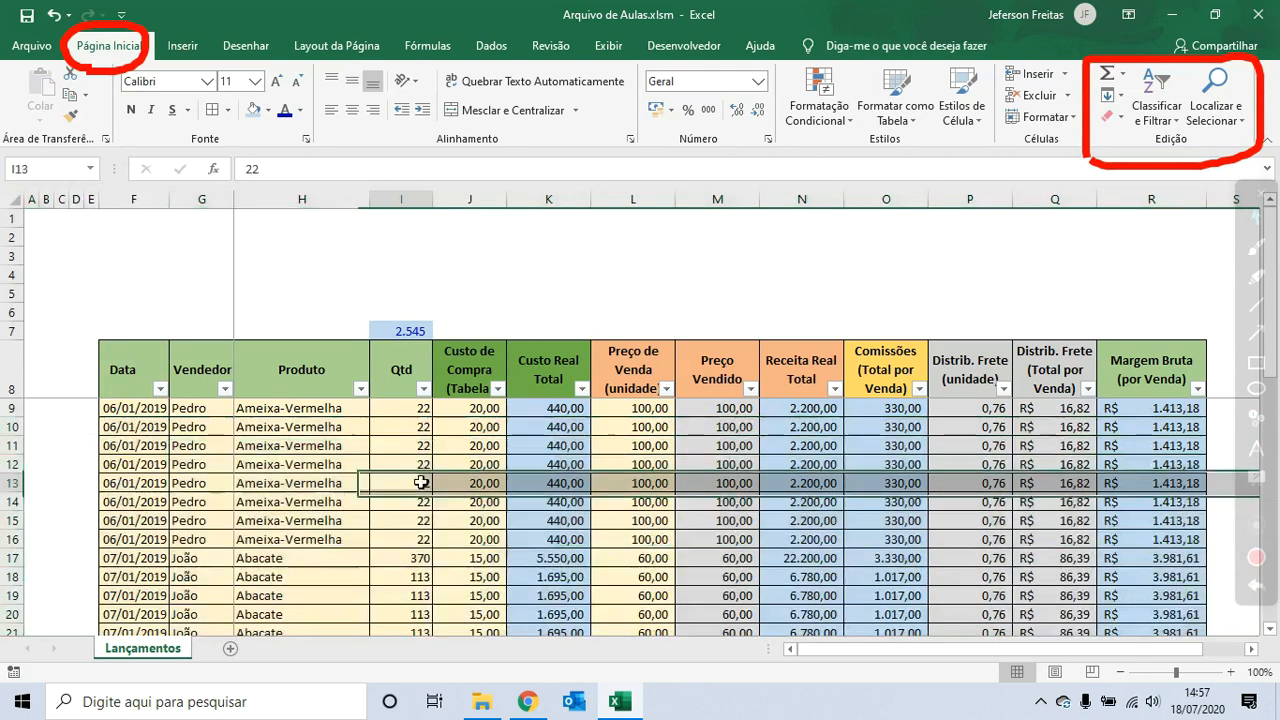
- Replace the total in I7 with the formula =SUBTOTAL(9;I9:I36) summing the Qtd column
left_click(409, 331)
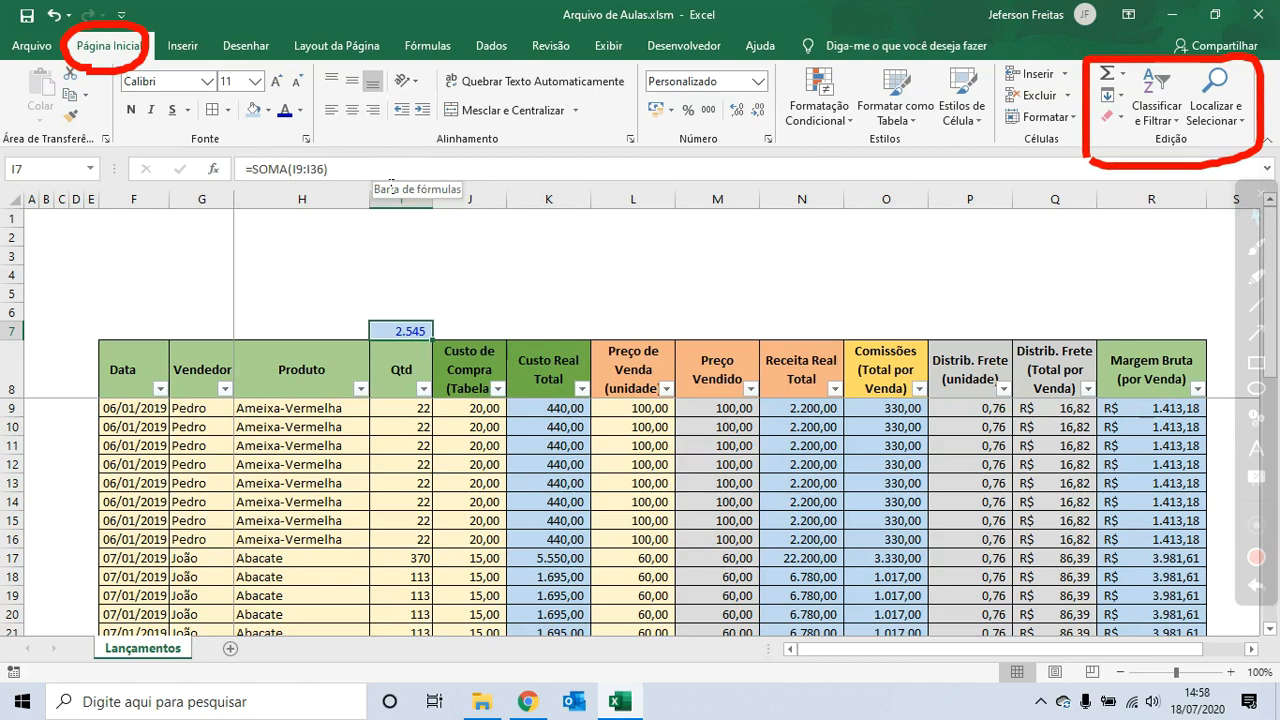
type("=")
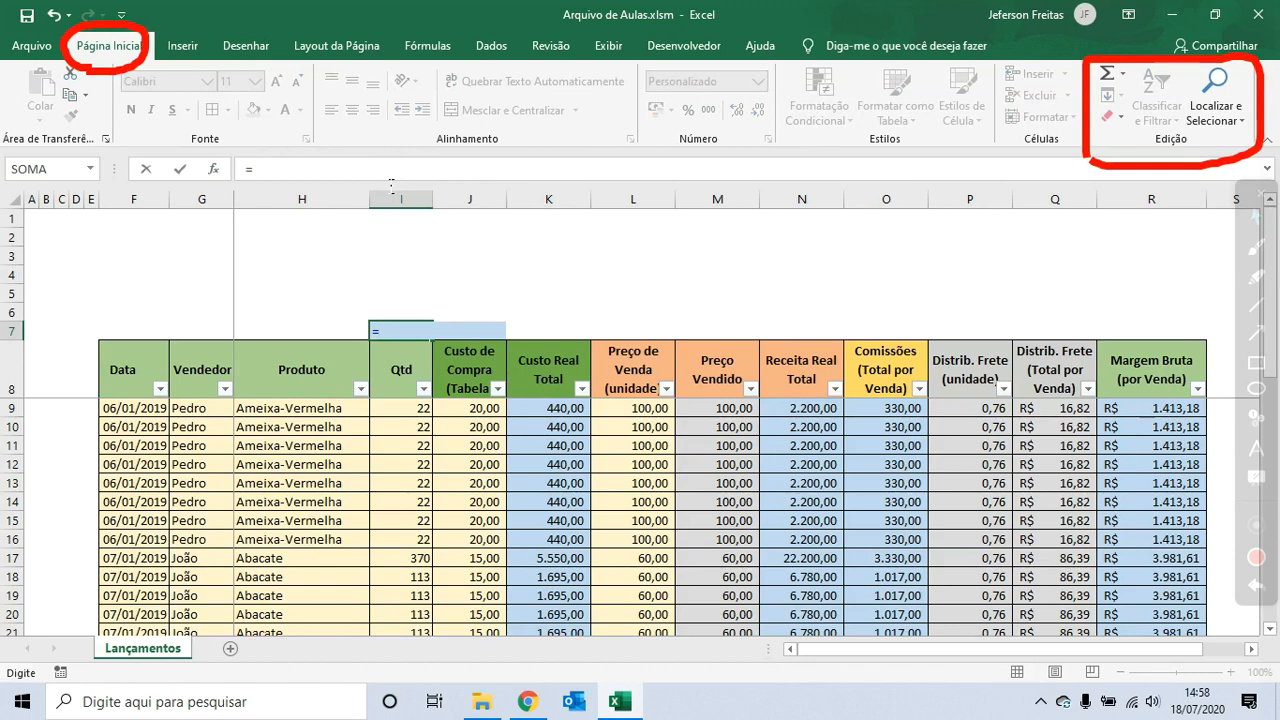
type("SUB")
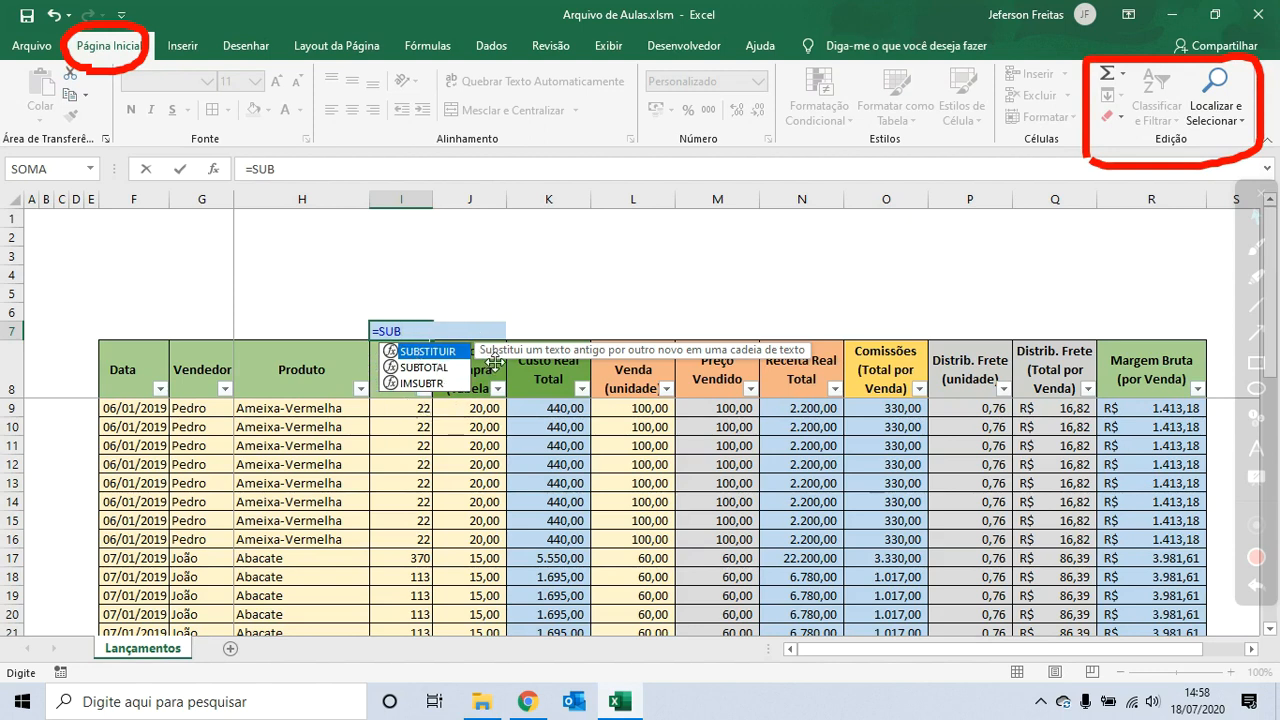
double_click(432, 369)
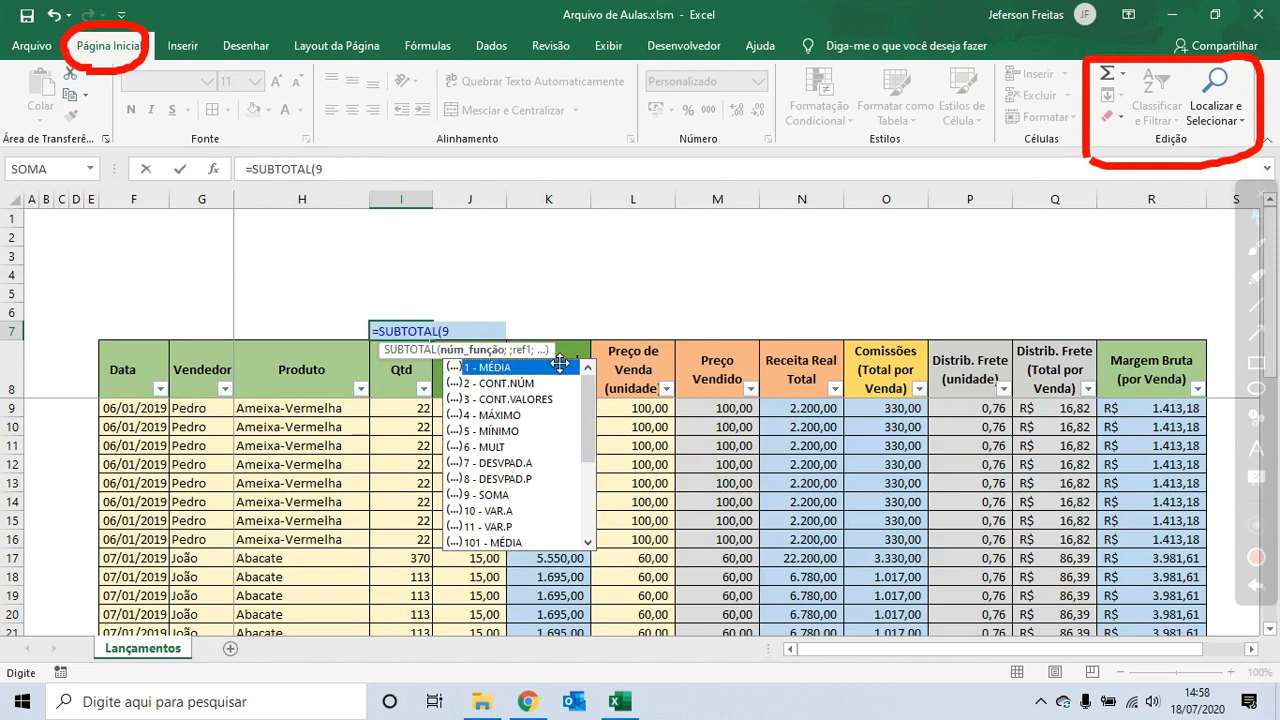
type(";")
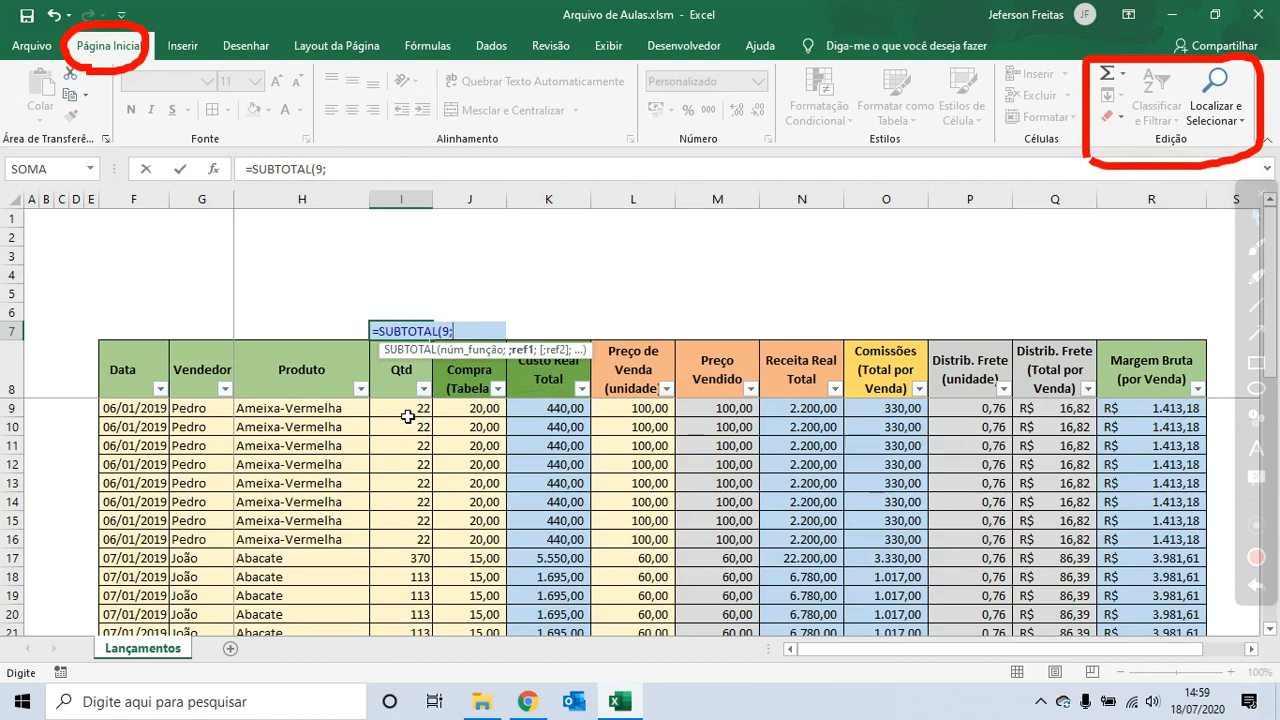
left_click_drag(407, 416, 419, 591)
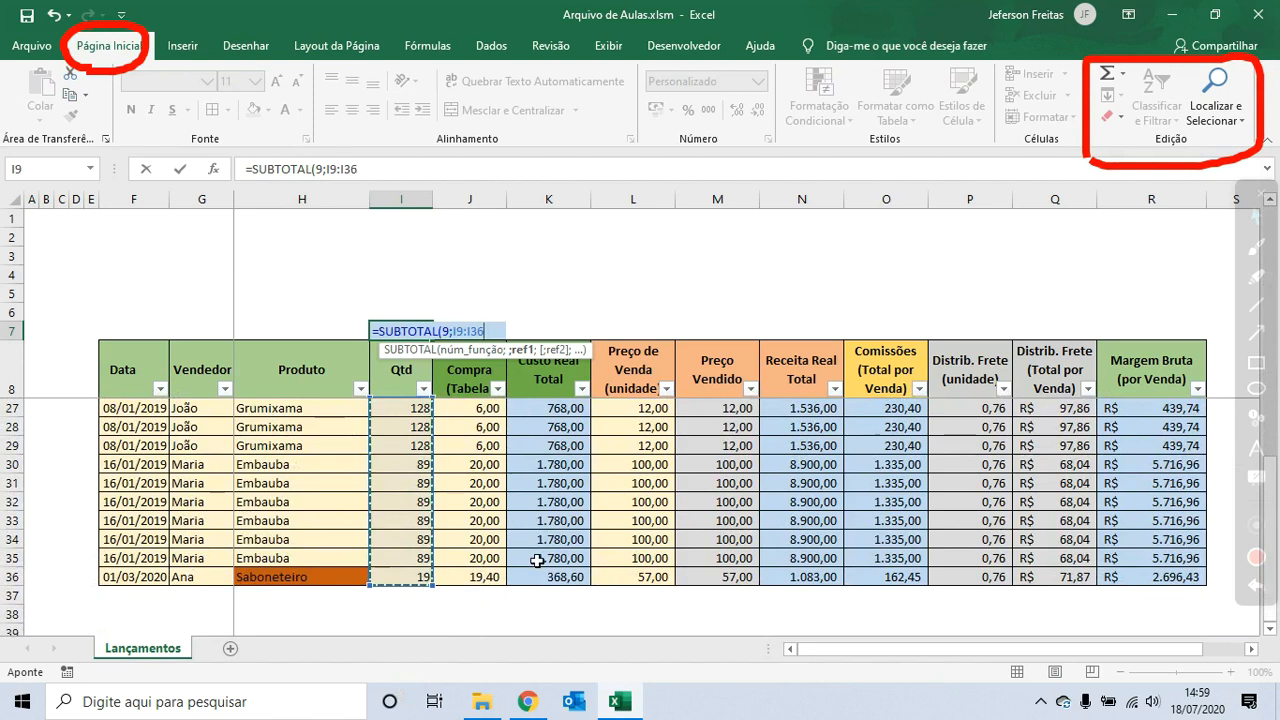
key("Return")
key("Up")
scroll(537, 560, "up", 6)
key("Up")
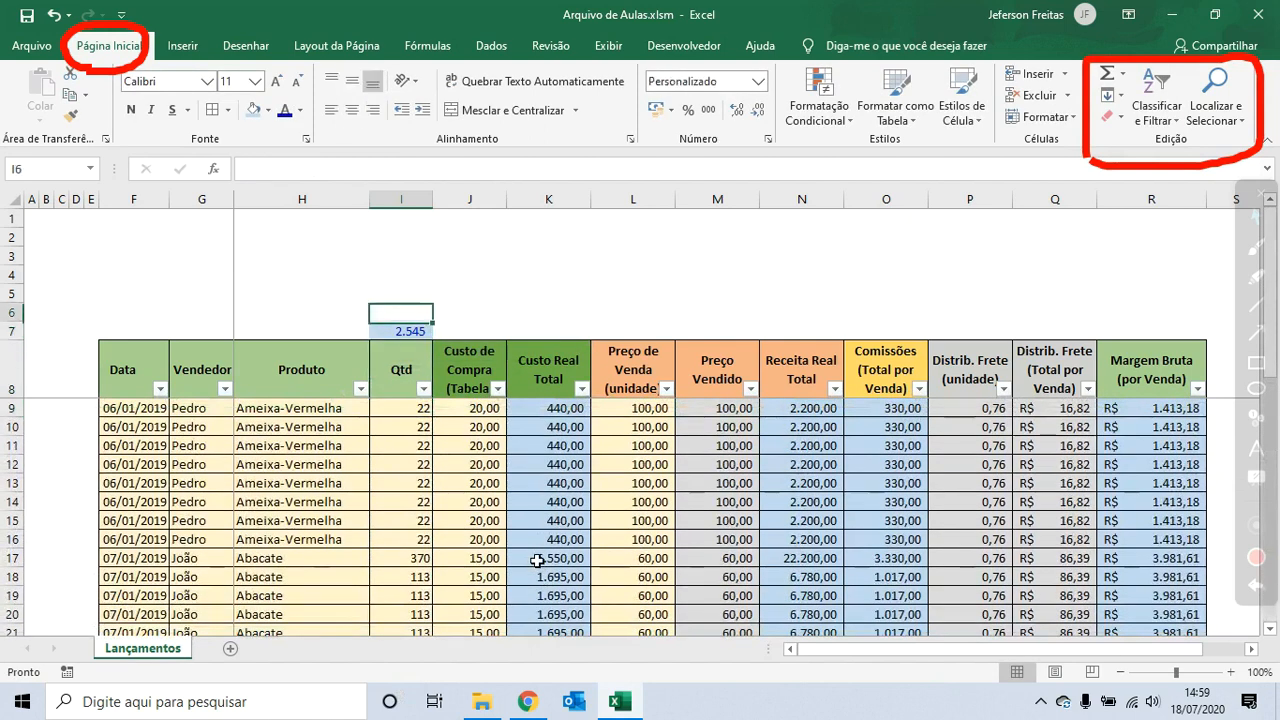
key("Down")
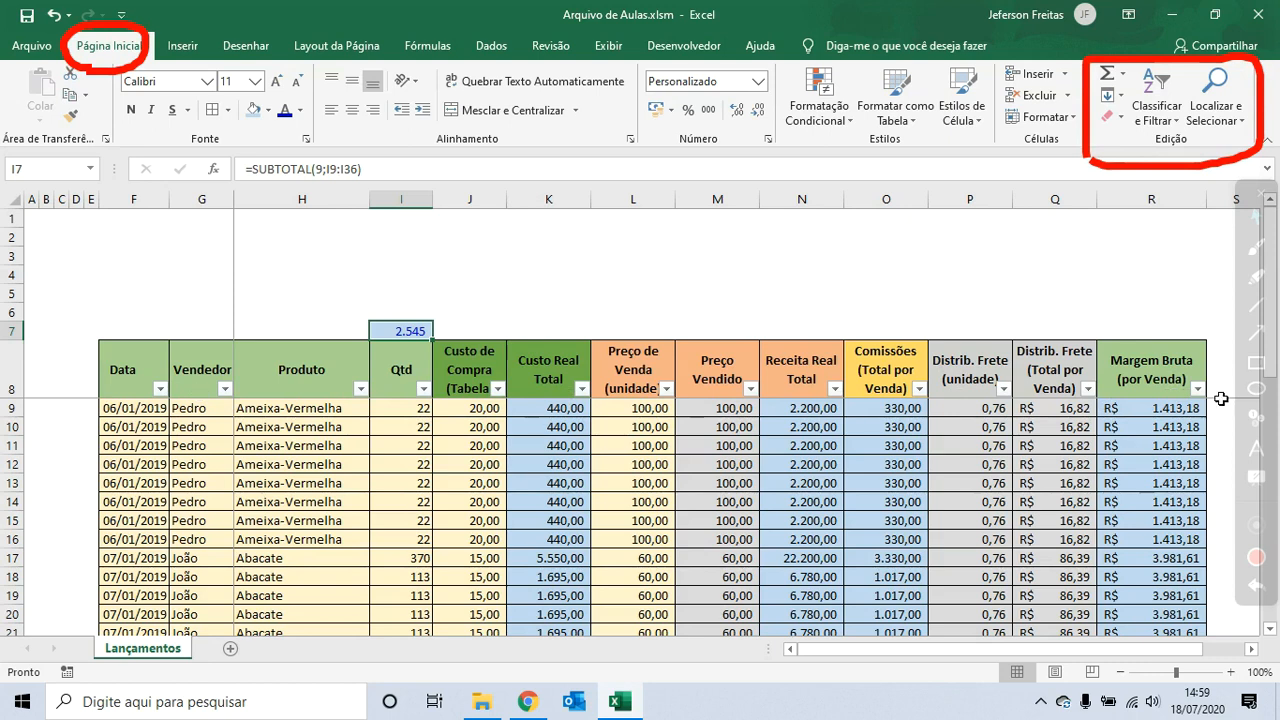
- Filter the Vendedor column to show only Pedro
left_click(225, 388)
left_click(57, 182)
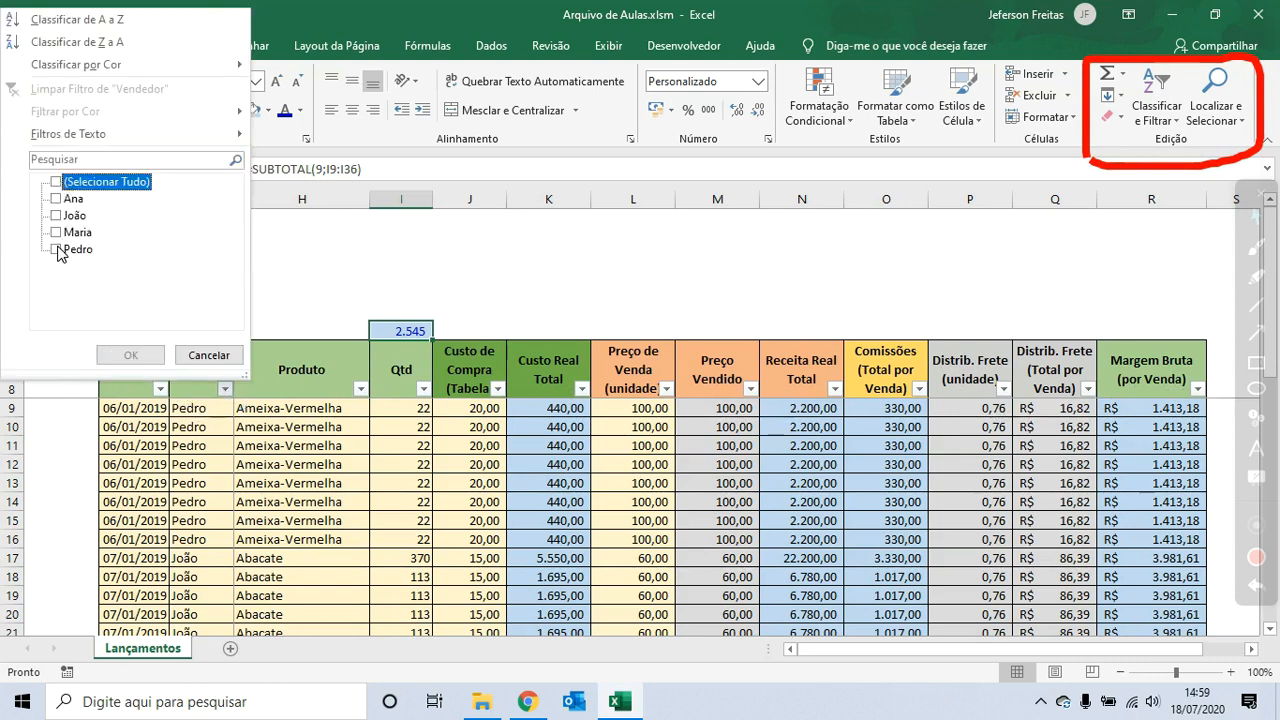
left_click(57, 249)
left_click(126, 356)
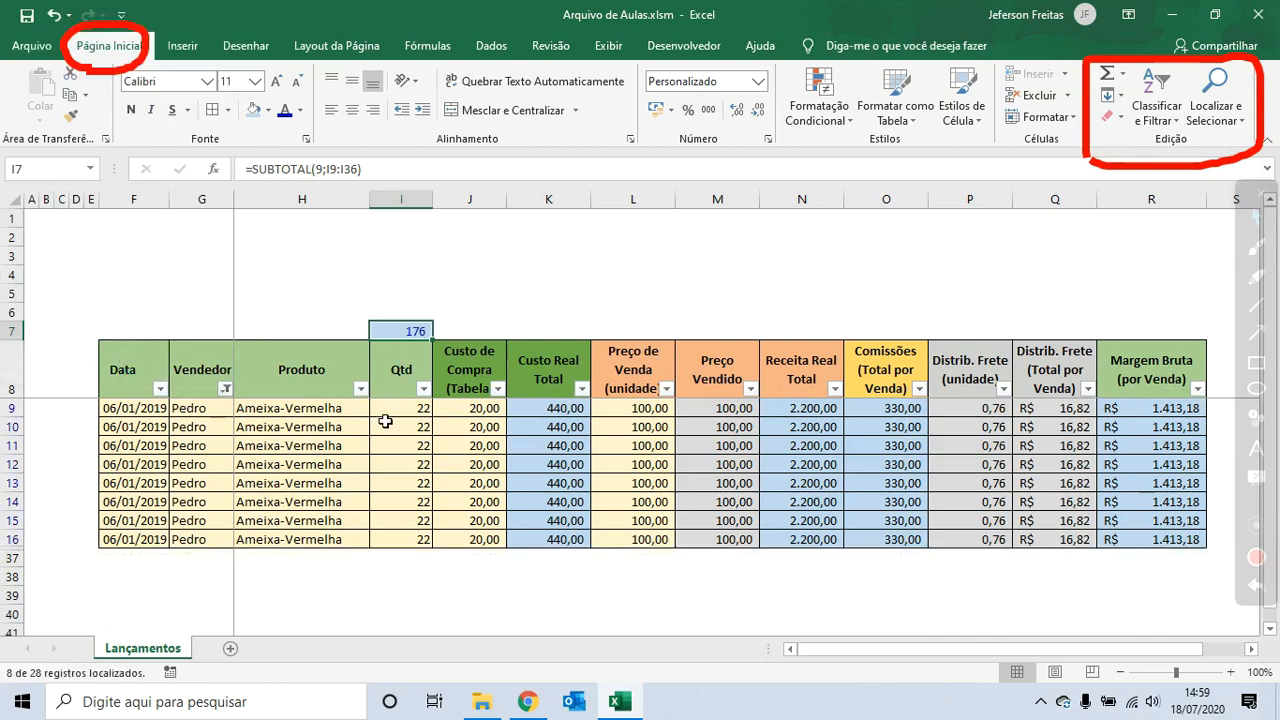
- Change the Vendedor filter to show only João
left_click(226, 388)
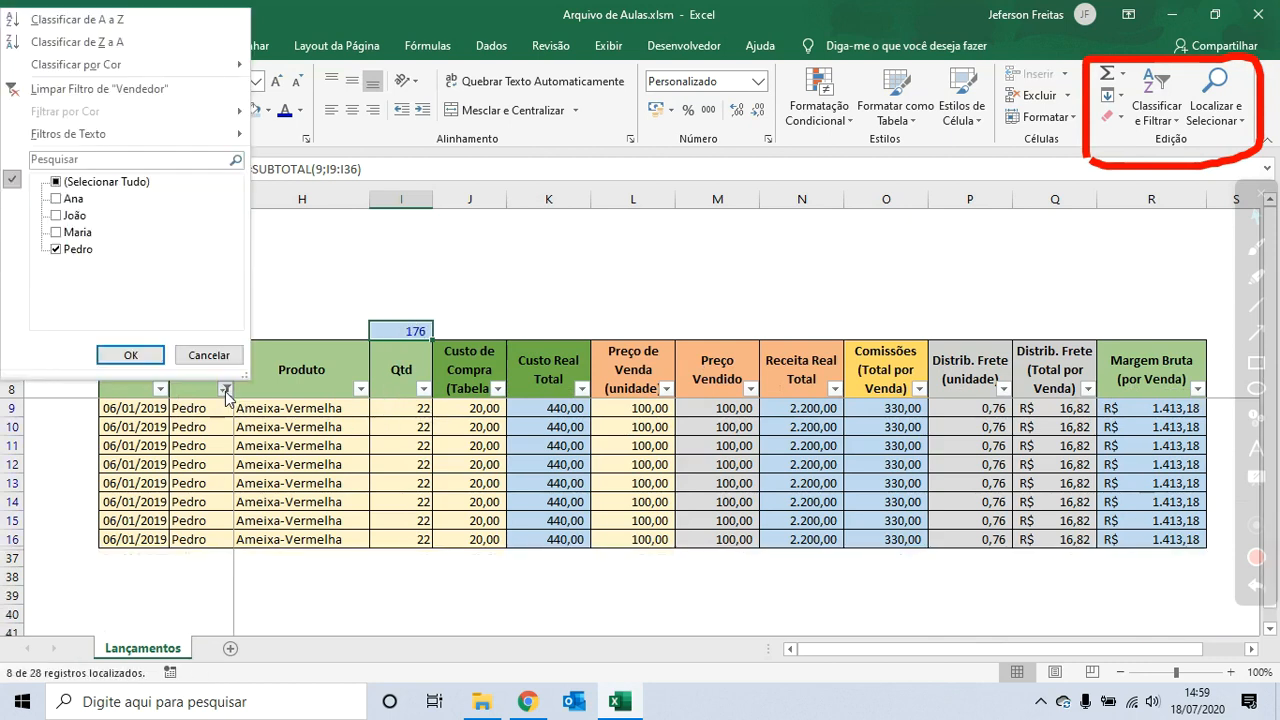
left_click(56, 215)
left_click(56, 249)
left_click(129, 355)
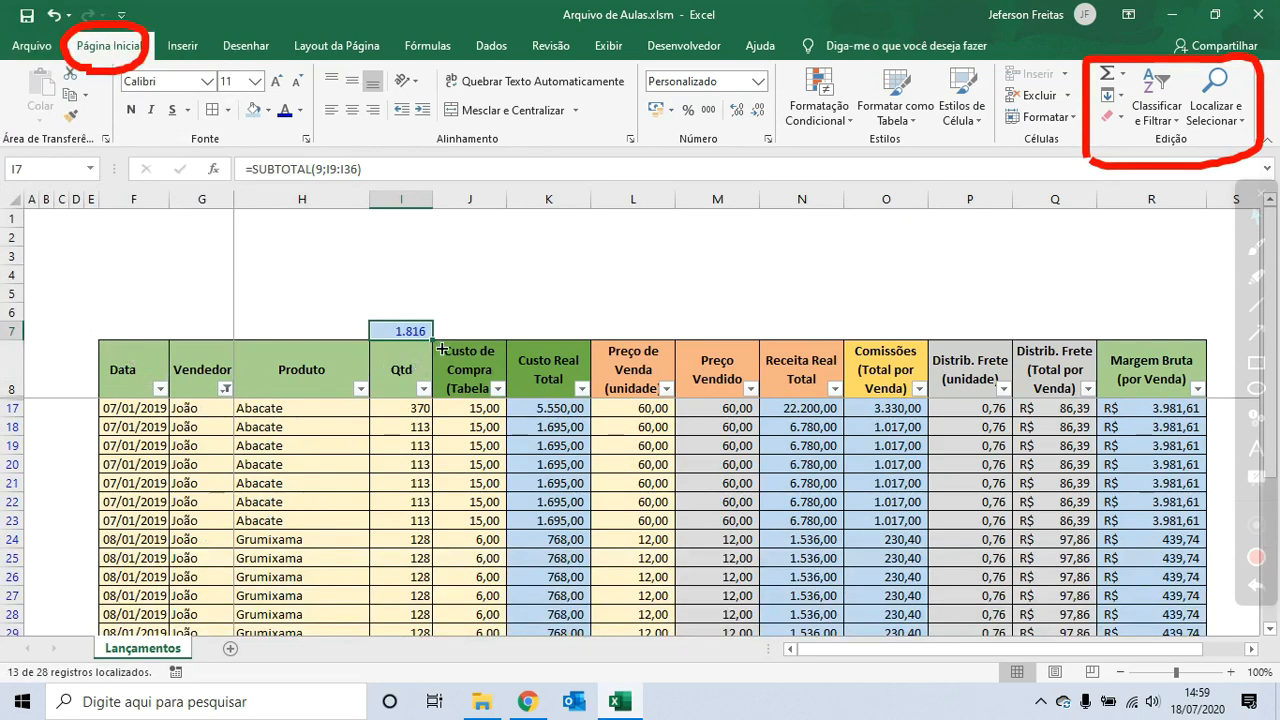
- Change the Vendedor filter to show only Maria
left_click(226, 388)
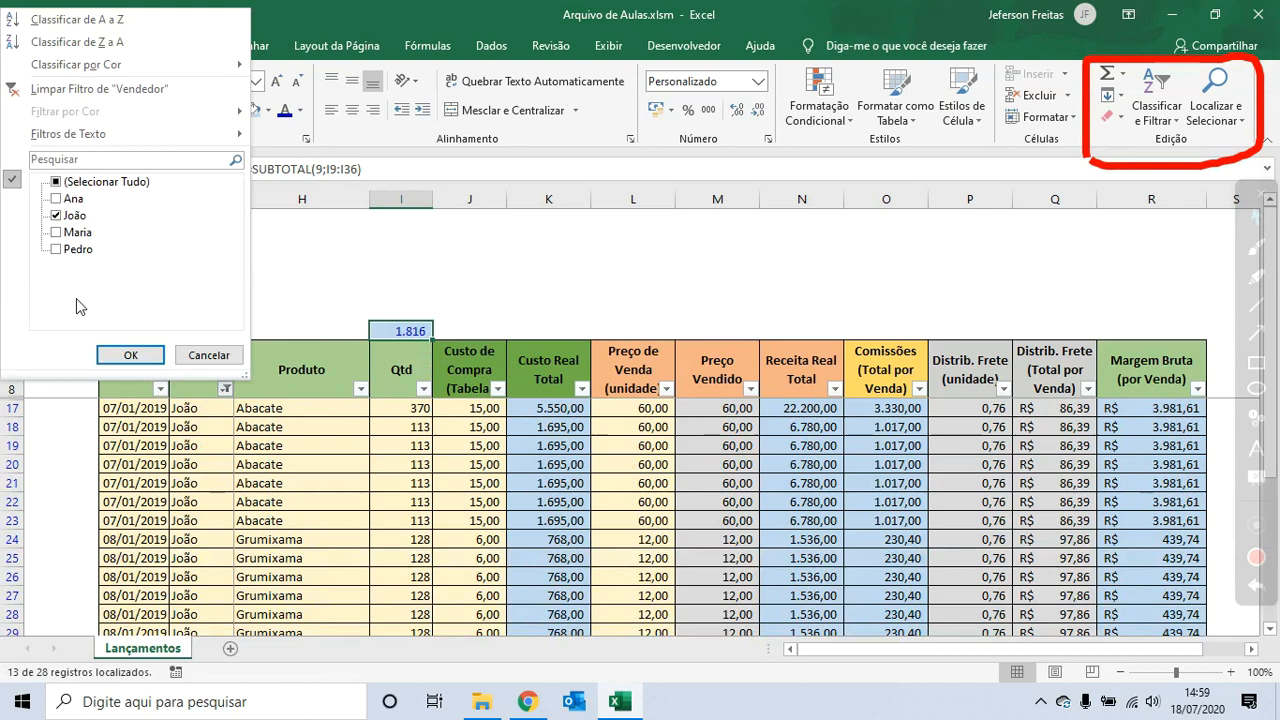
left_click(56, 232)
left_click(56, 215)
left_click(131, 356)
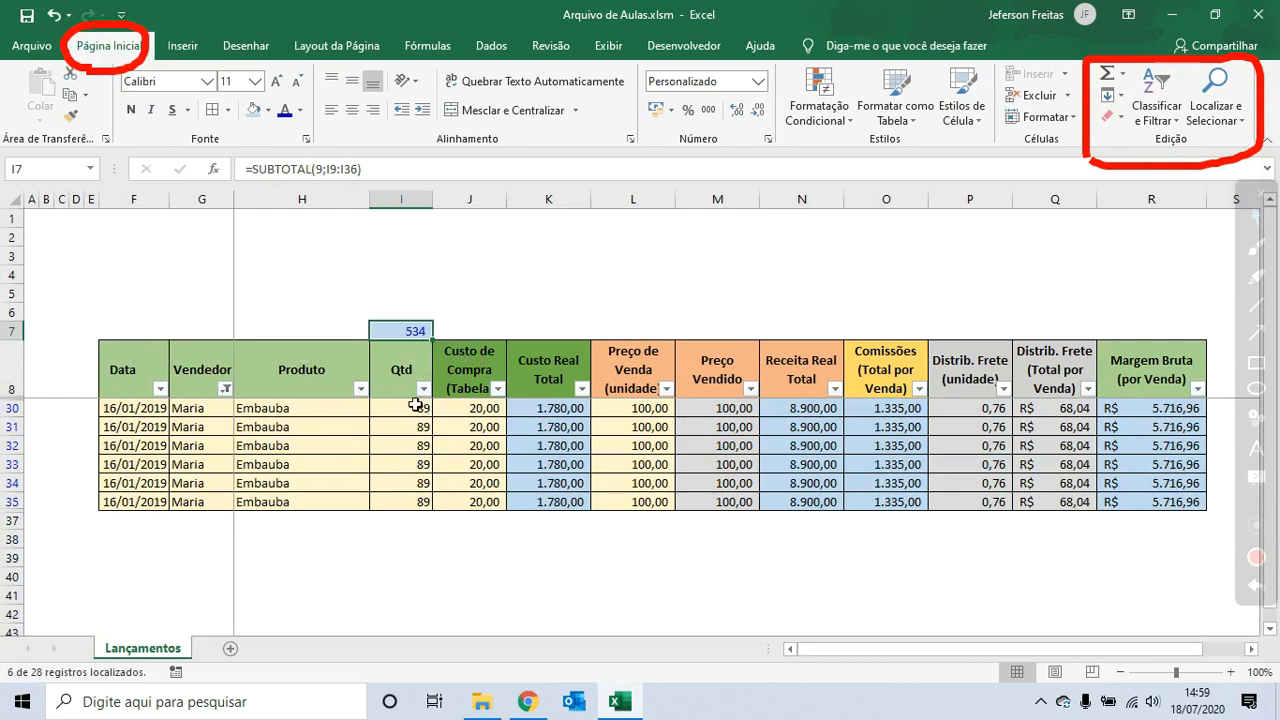
- Reselect all sellers in the Vendedor filter to show every row again
left_click(226, 388)
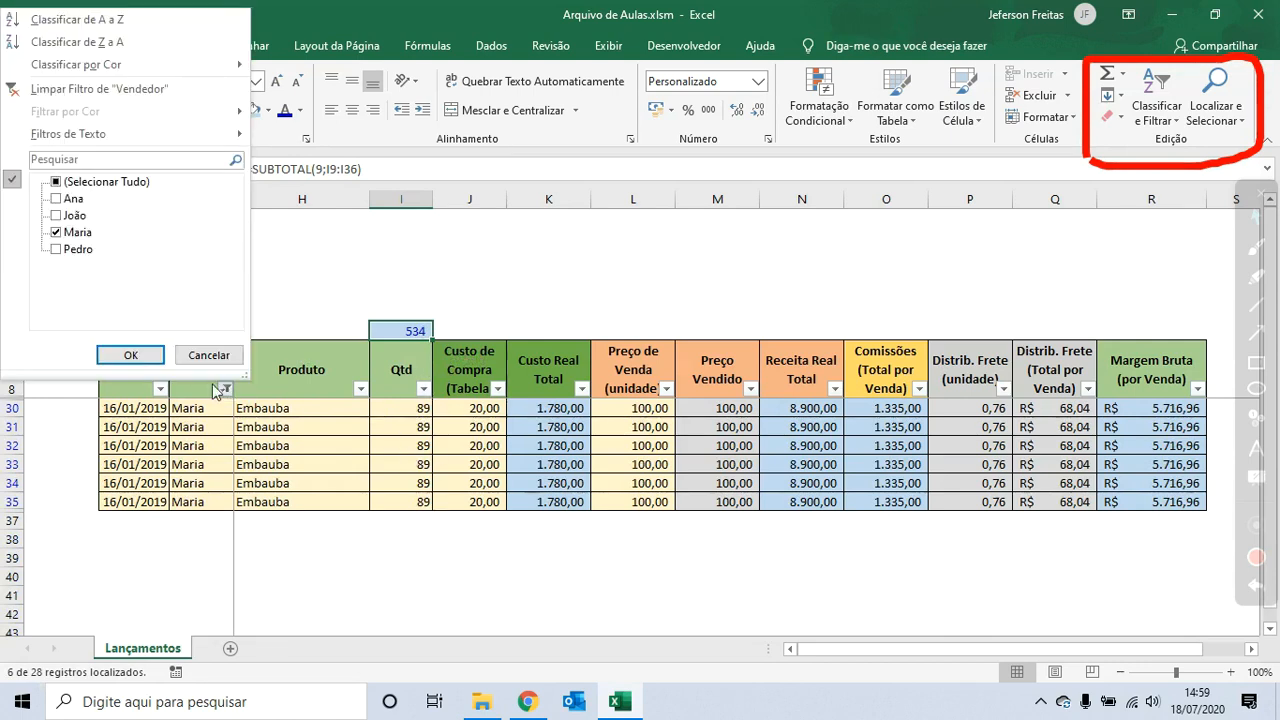
left_click(56, 182)
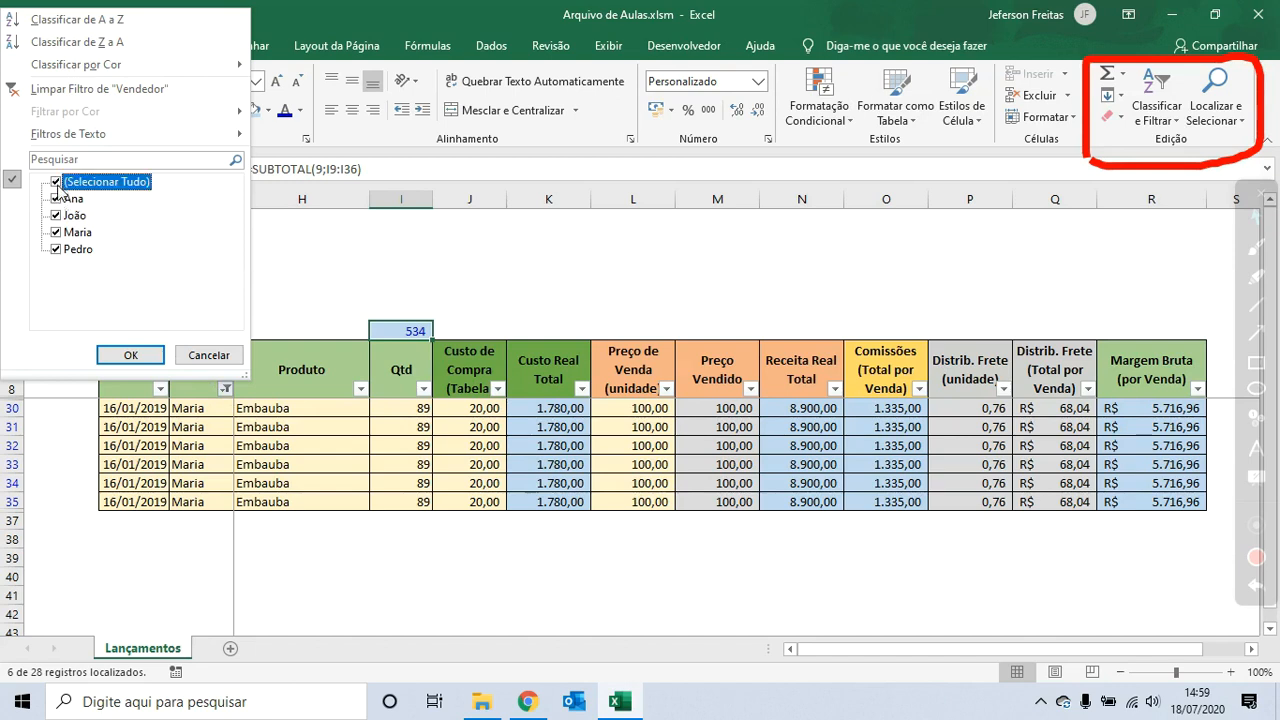
left_click(130, 355)
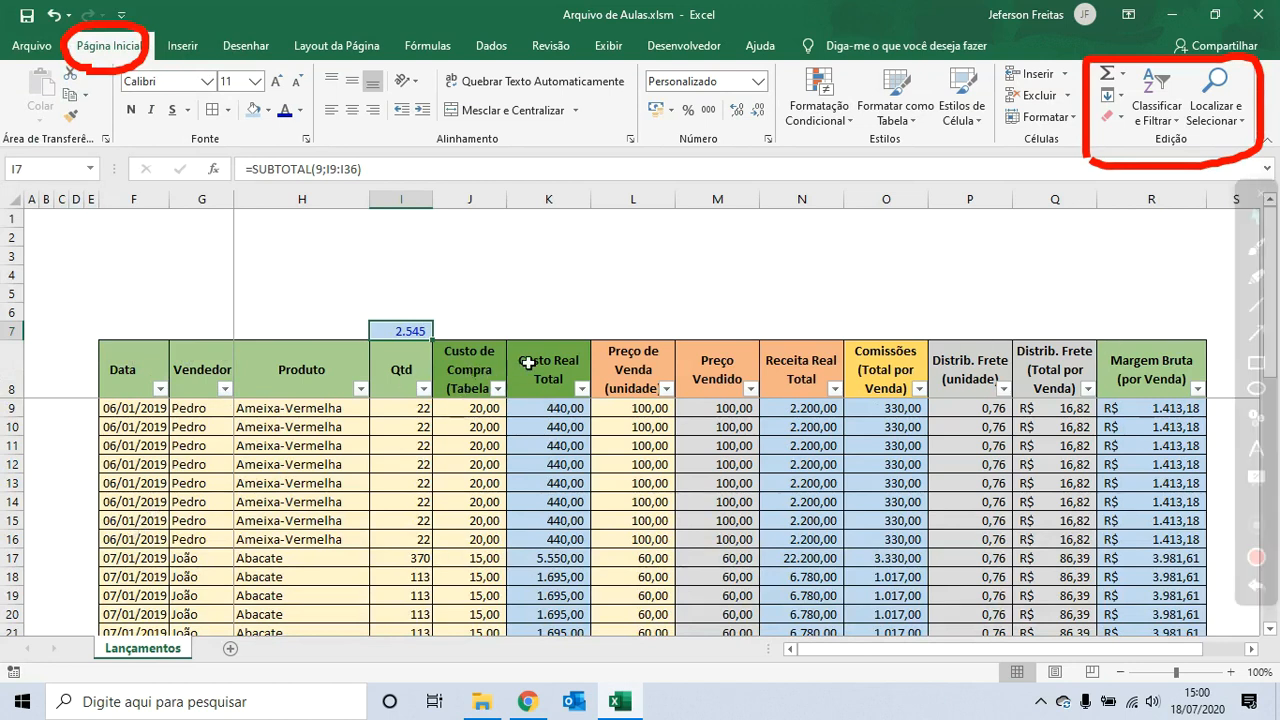
- Enter =SUBTOTAL(1;K9:K36) in K7 to average Custo Real Total, and give it the thousands-separator format
left_click(556, 337)
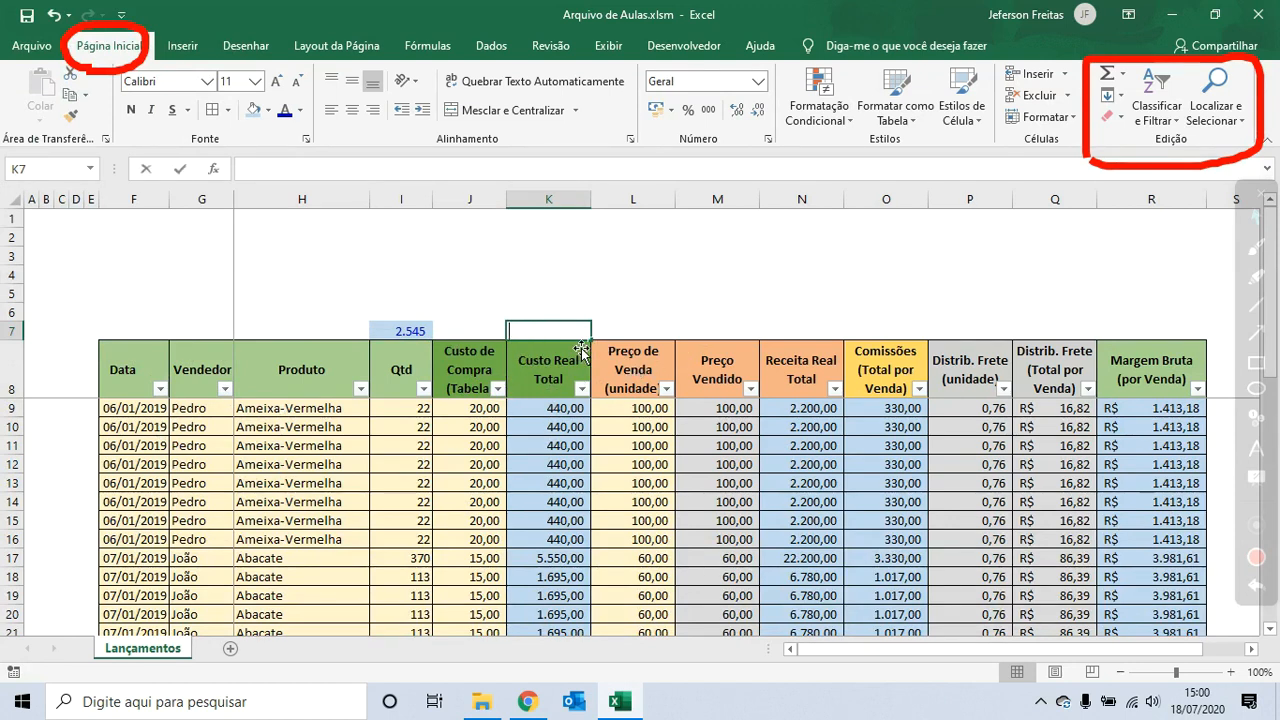
type("=SUB")
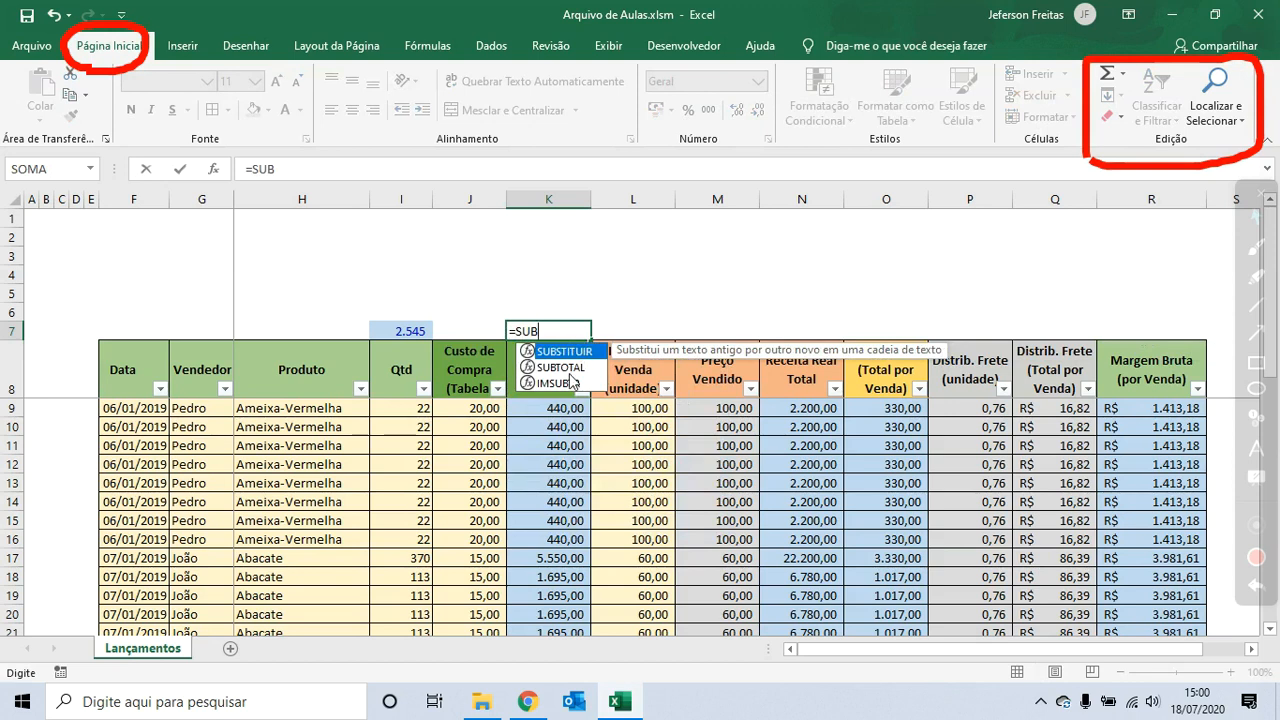
double_click(568, 369)
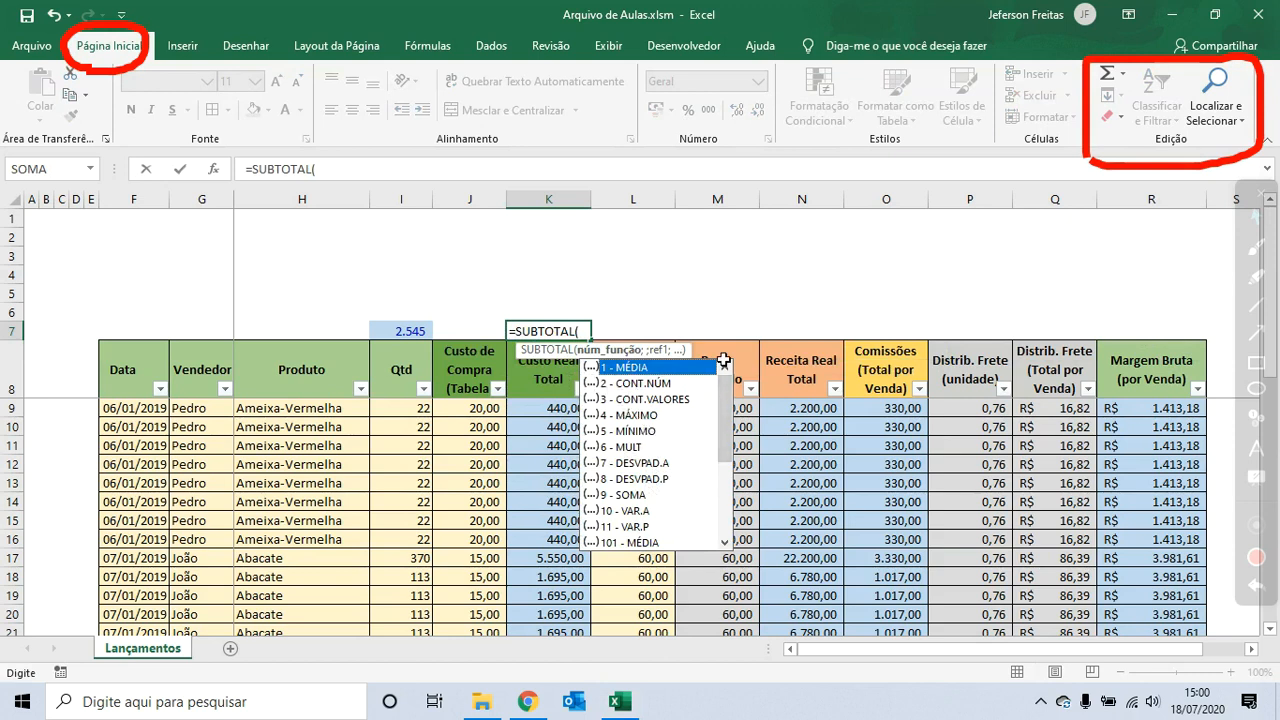
type("1;")
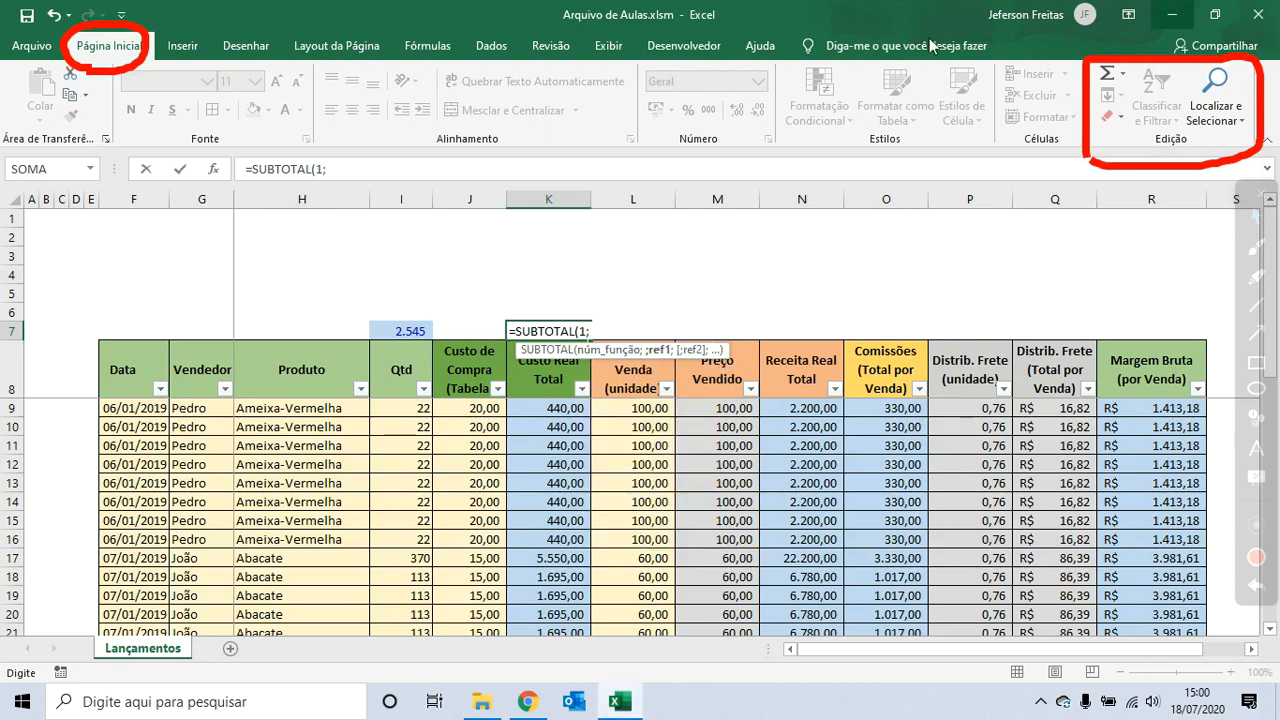
left_click_drag(556, 414, 549, 590)
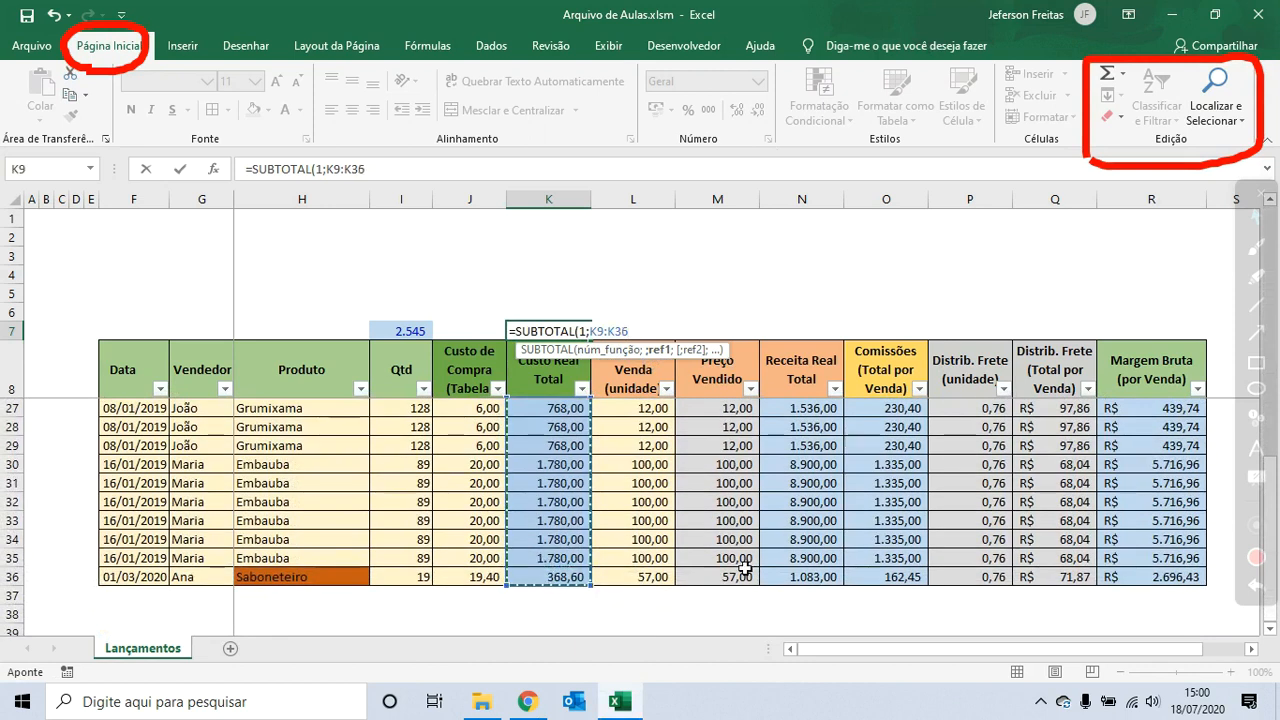
key("Return")
key("Up")
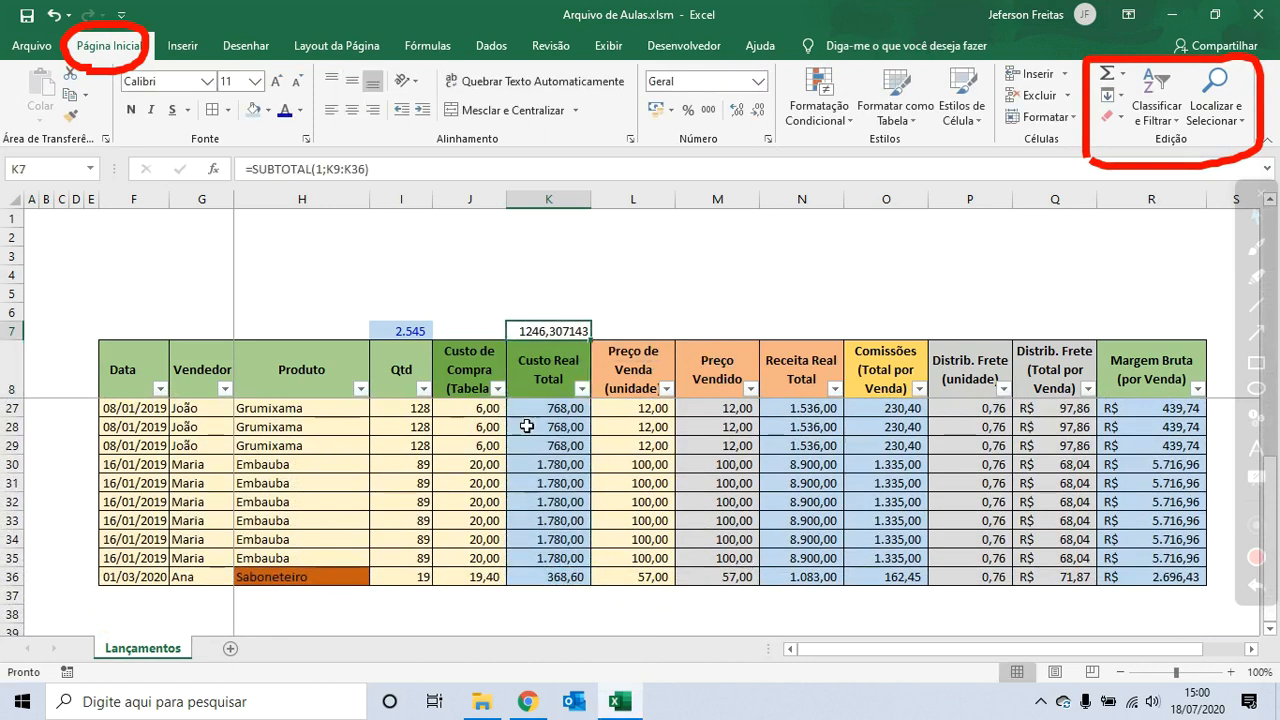
left_click(707, 110)
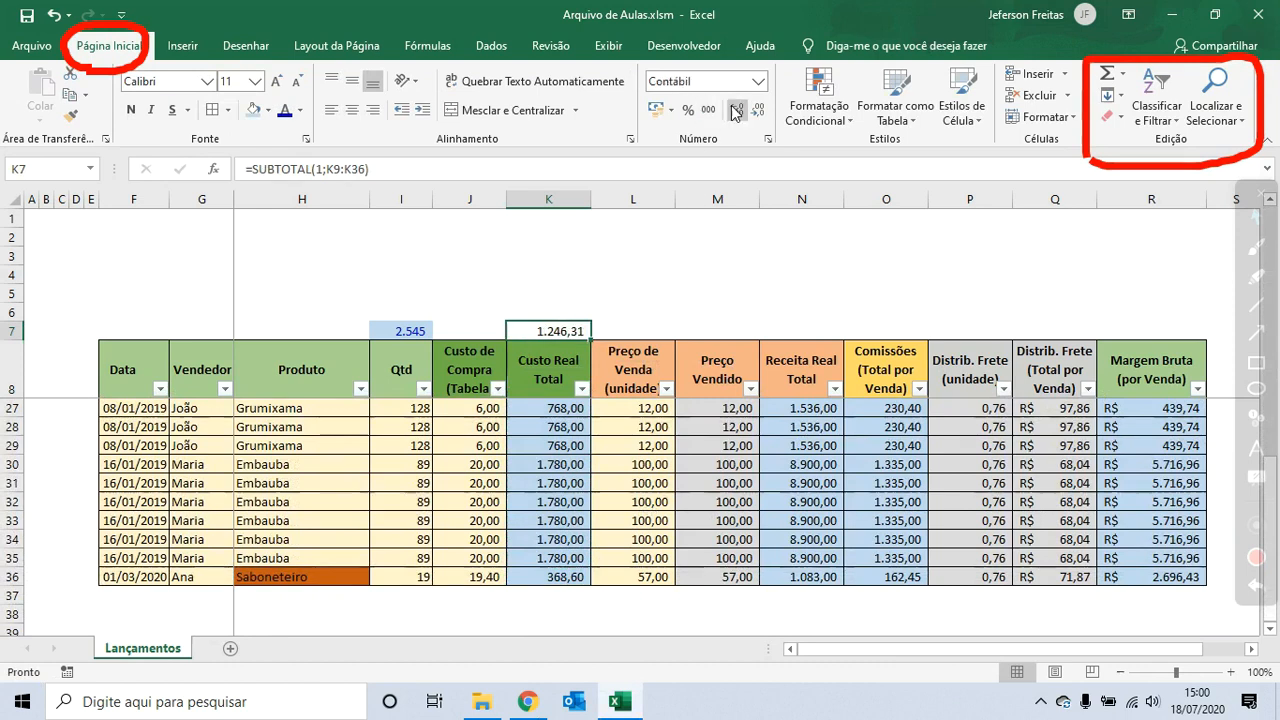
scroll(285, 400, "up", 6)
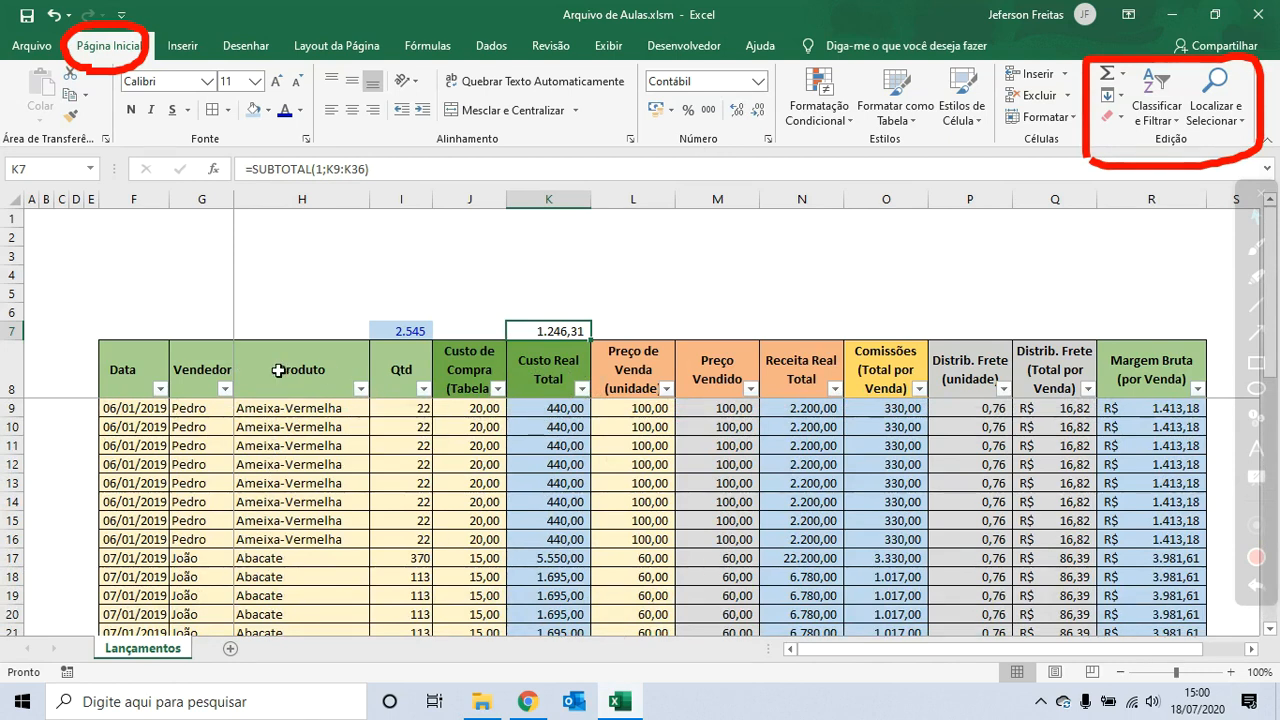
- Filter the Data column to show only 07 January 2019
left_click(225, 389)
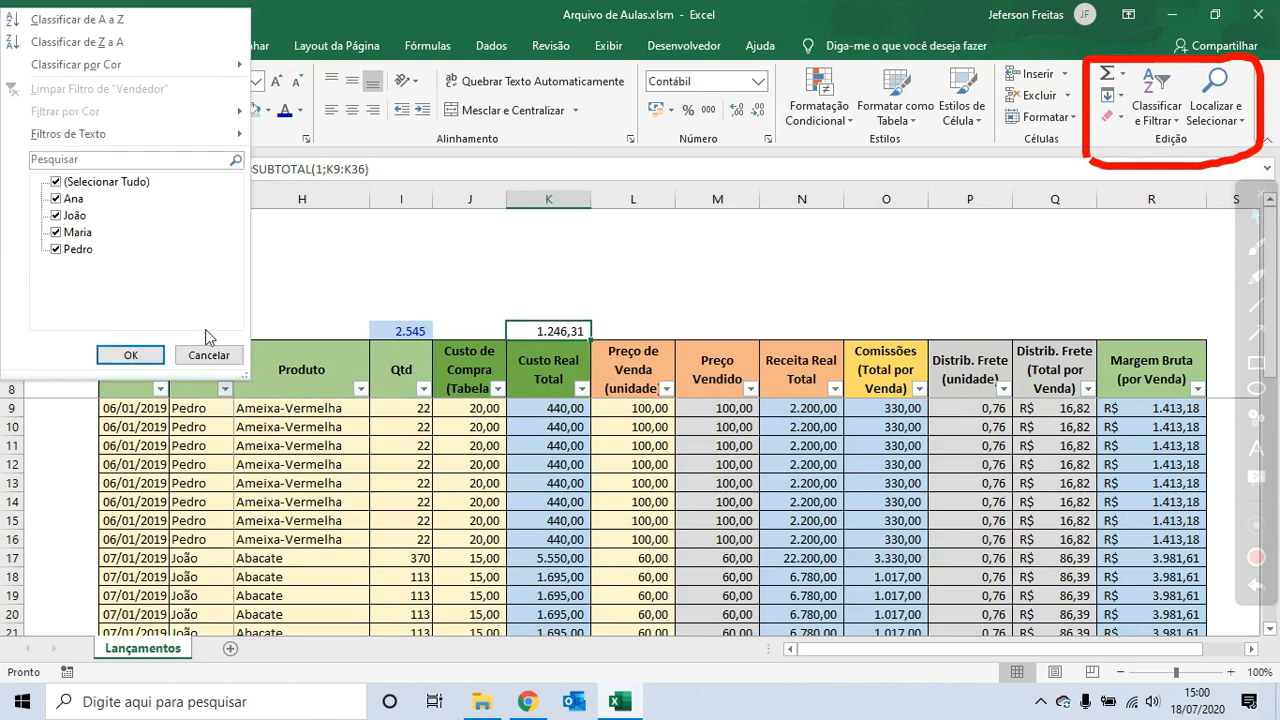
left_click(209, 355)
left_click(160, 388)
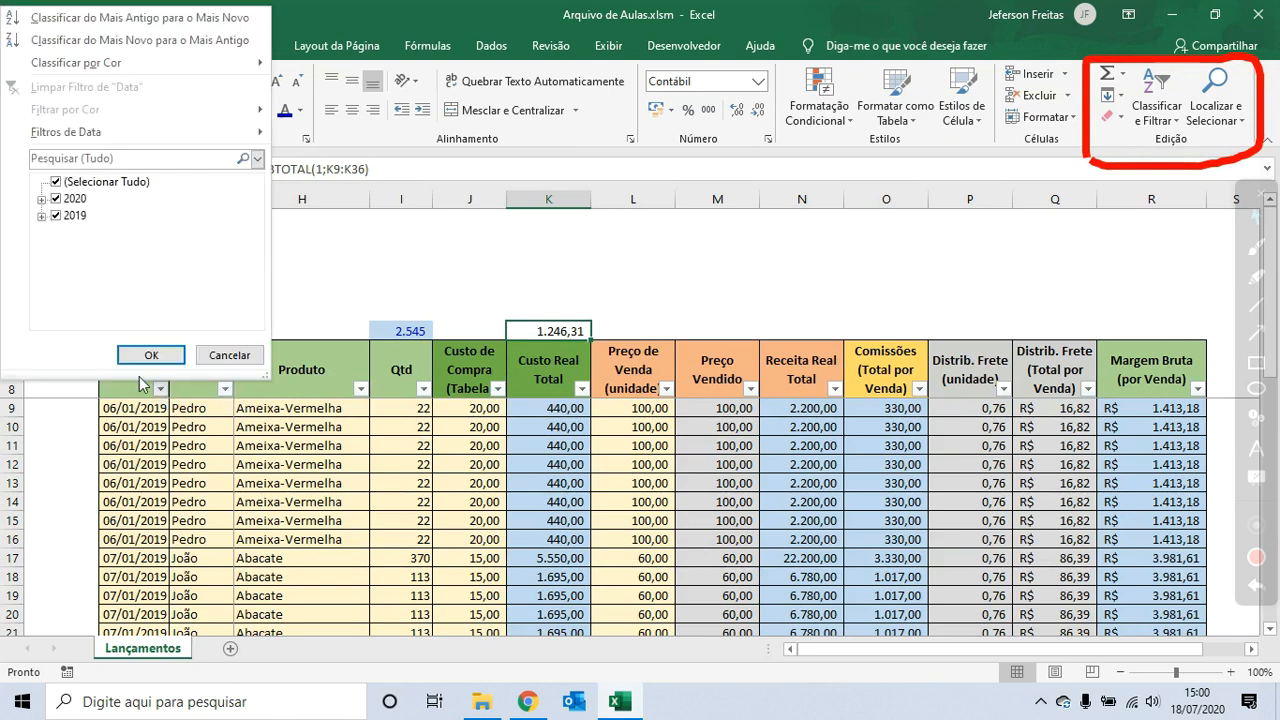
left_click(42, 216)
left_click(59, 232)
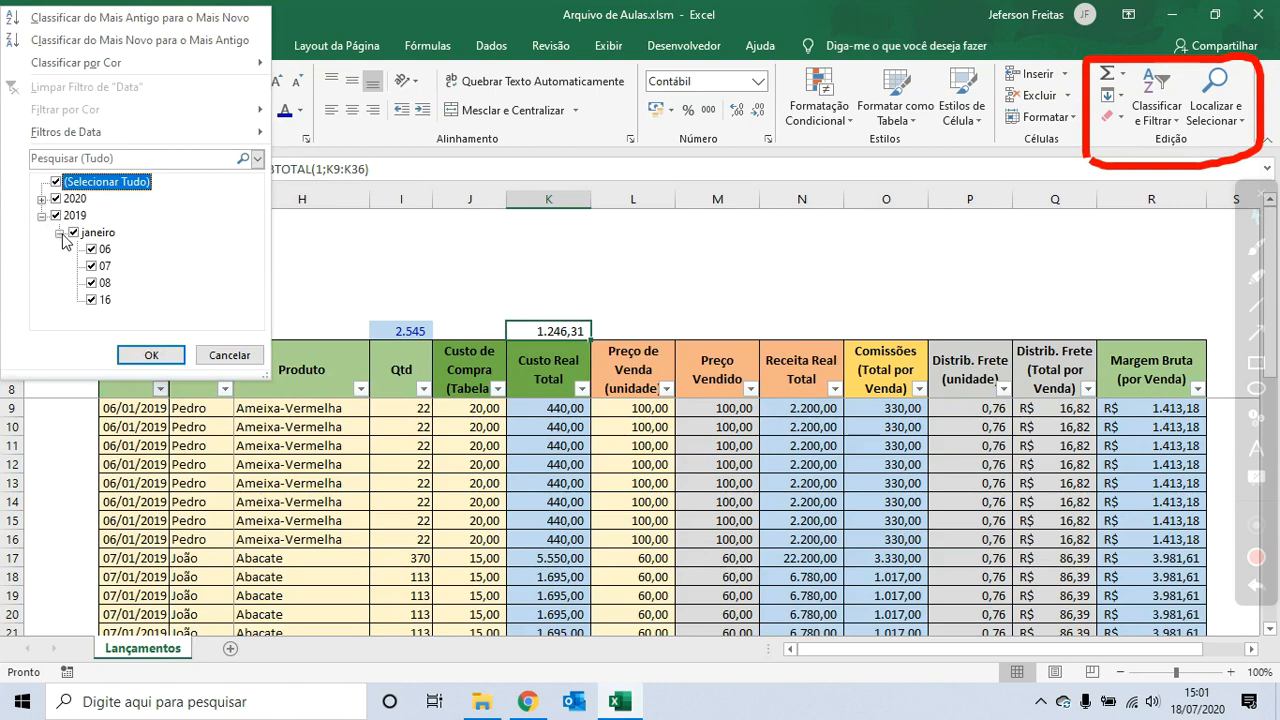
left_click(91, 250)
left_click(91, 265)
left_click(91, 283)
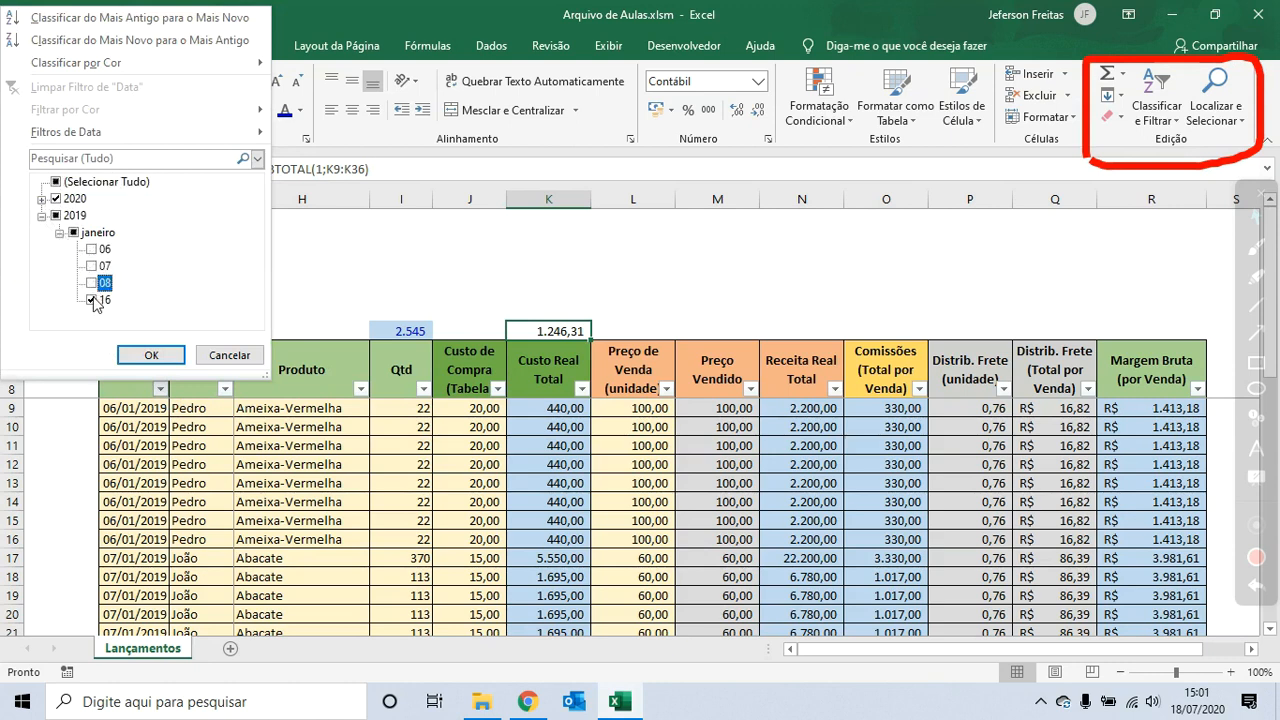
left_click(91, 299)
left_click(92, 267)
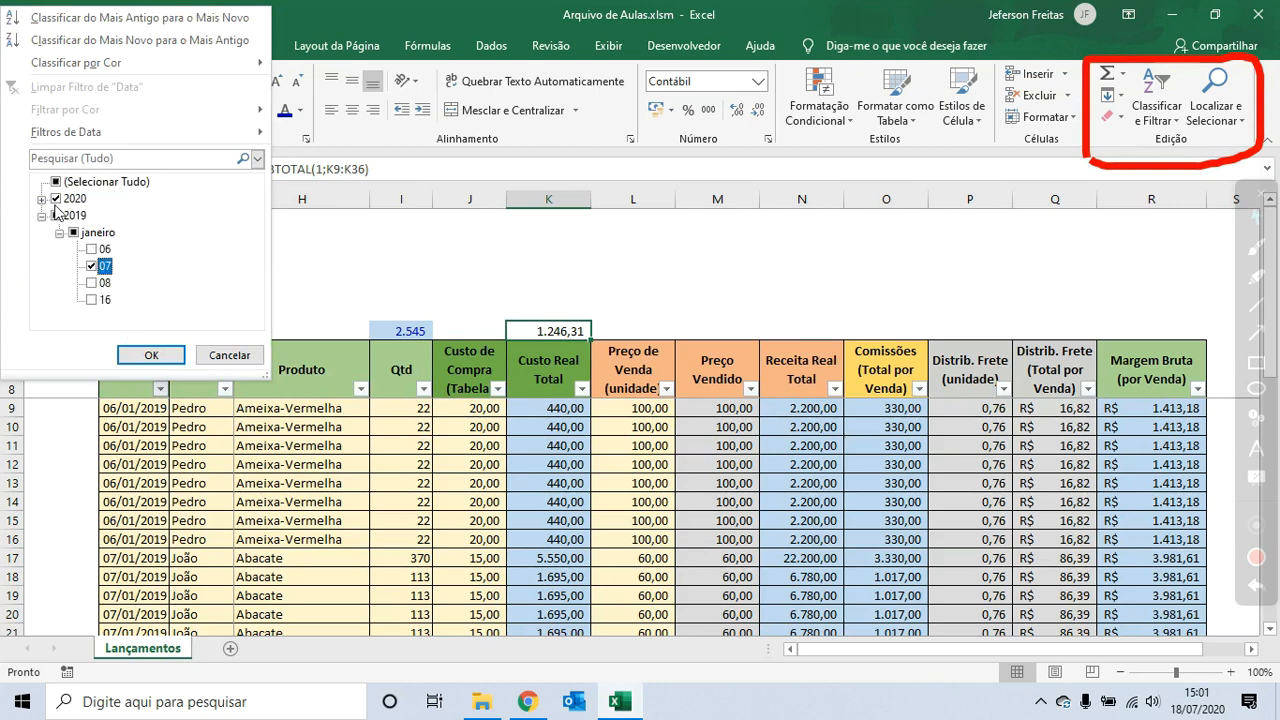
left_click(55, 198)
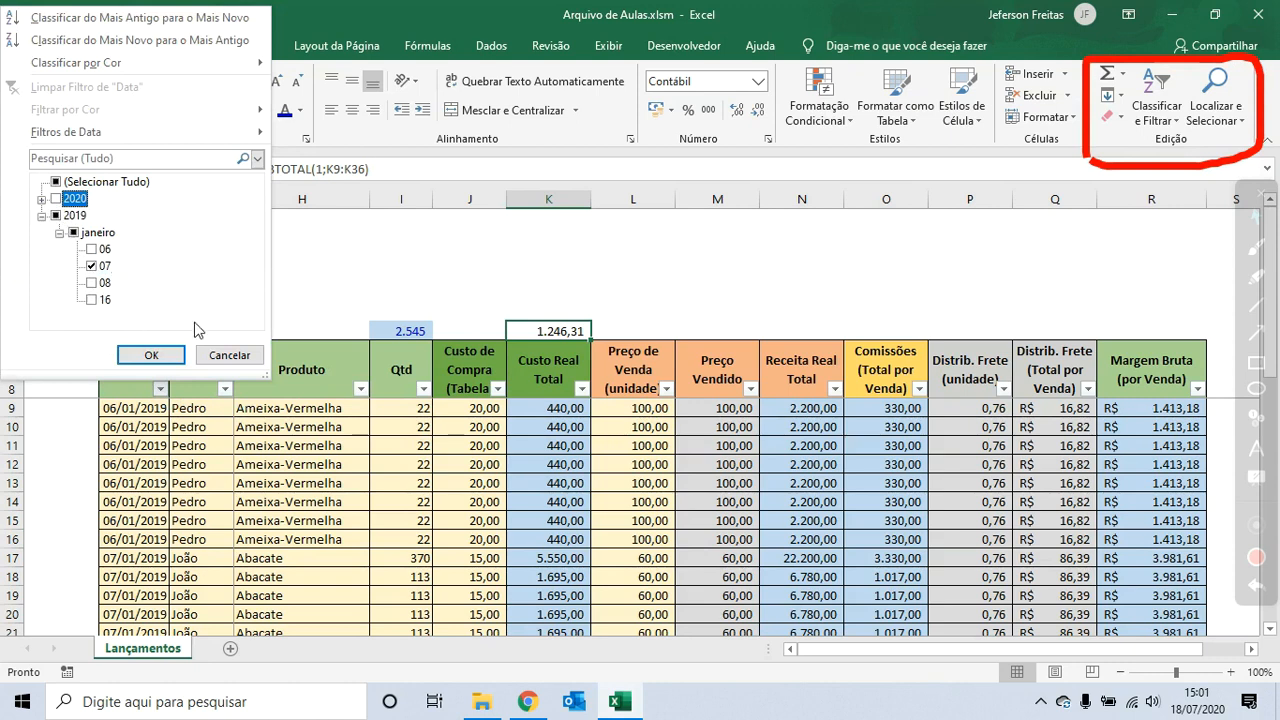
left_click(150, 355)
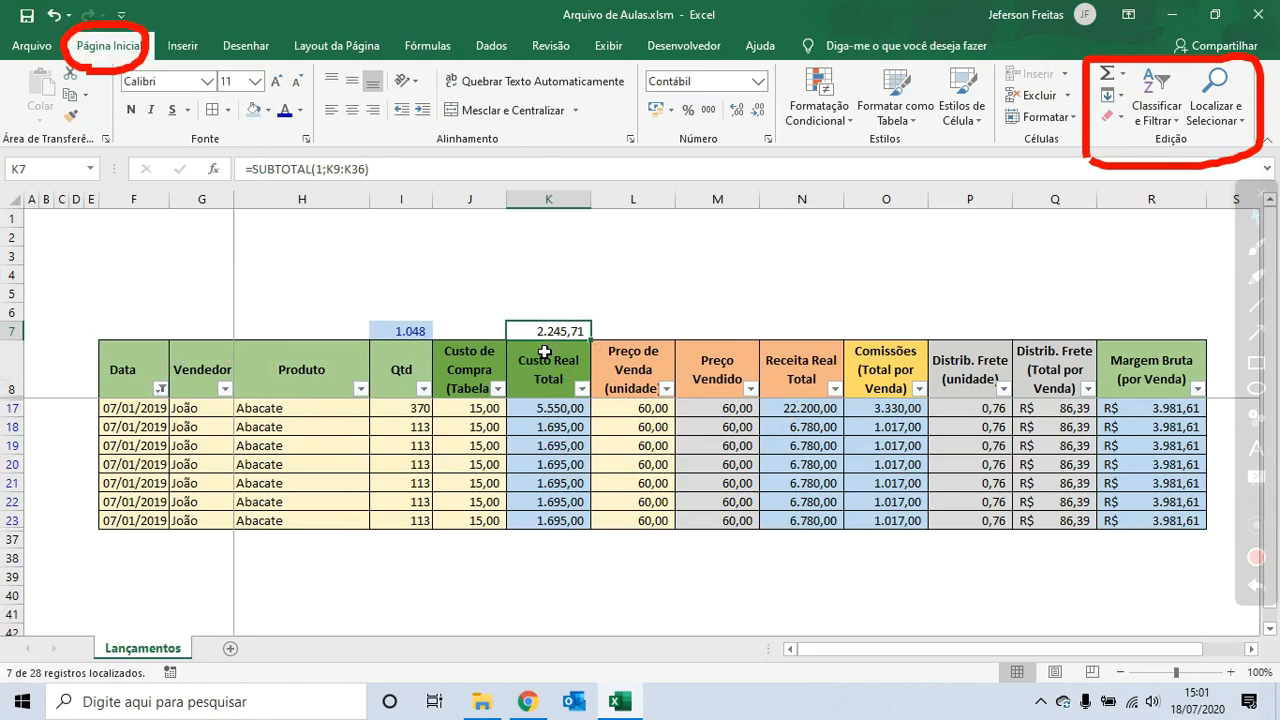
- Clear the filter from the Data column
left_click(253, 112)
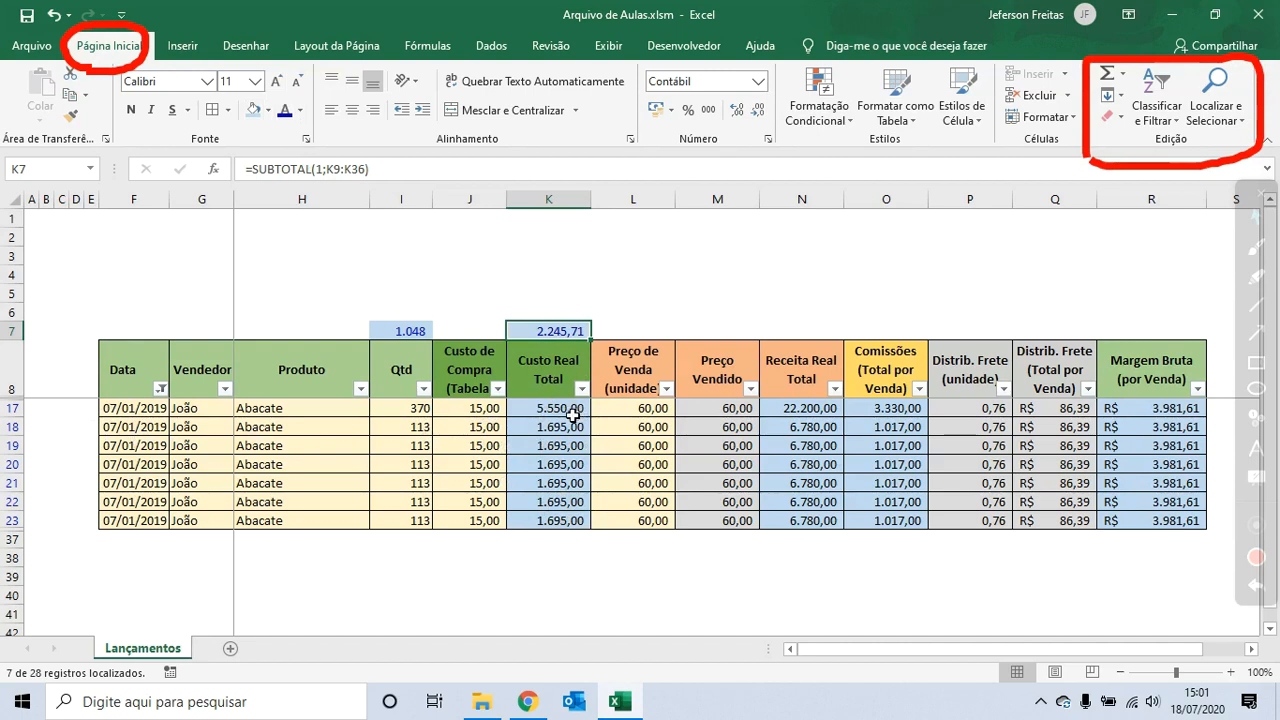
left_click(161, 389)
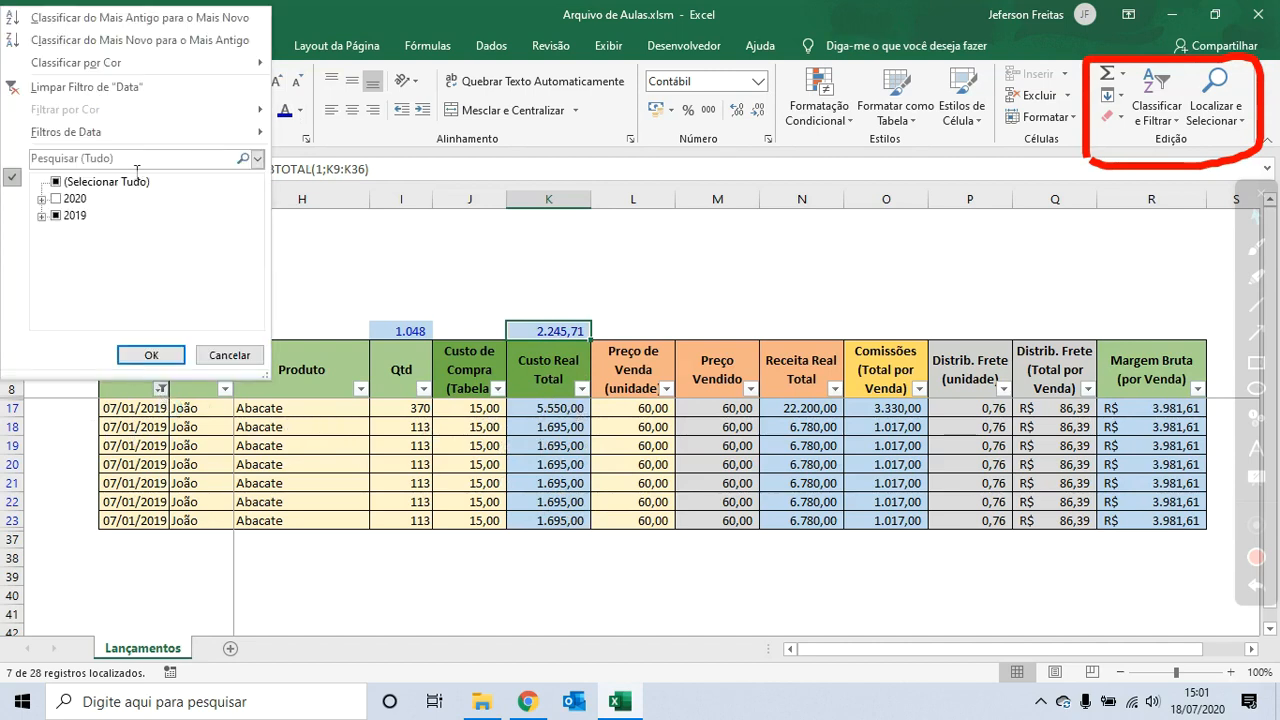
left_click(136, 90)
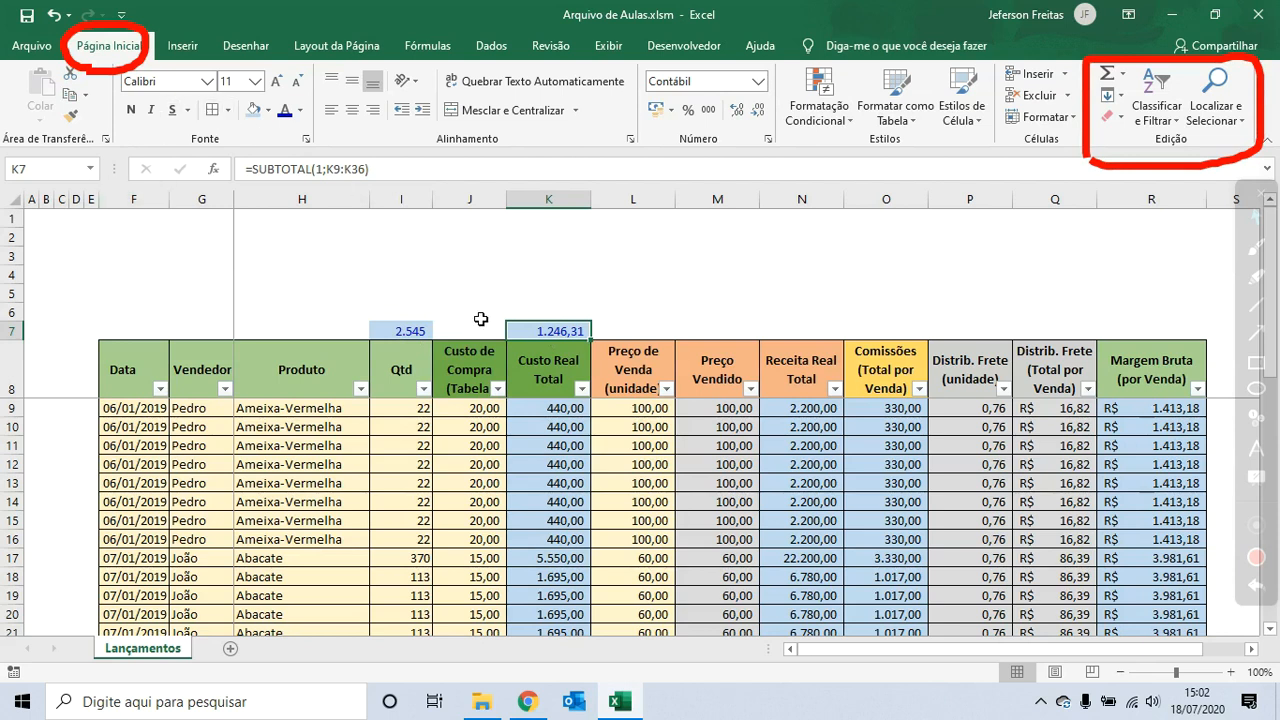
left_click(427, 334)
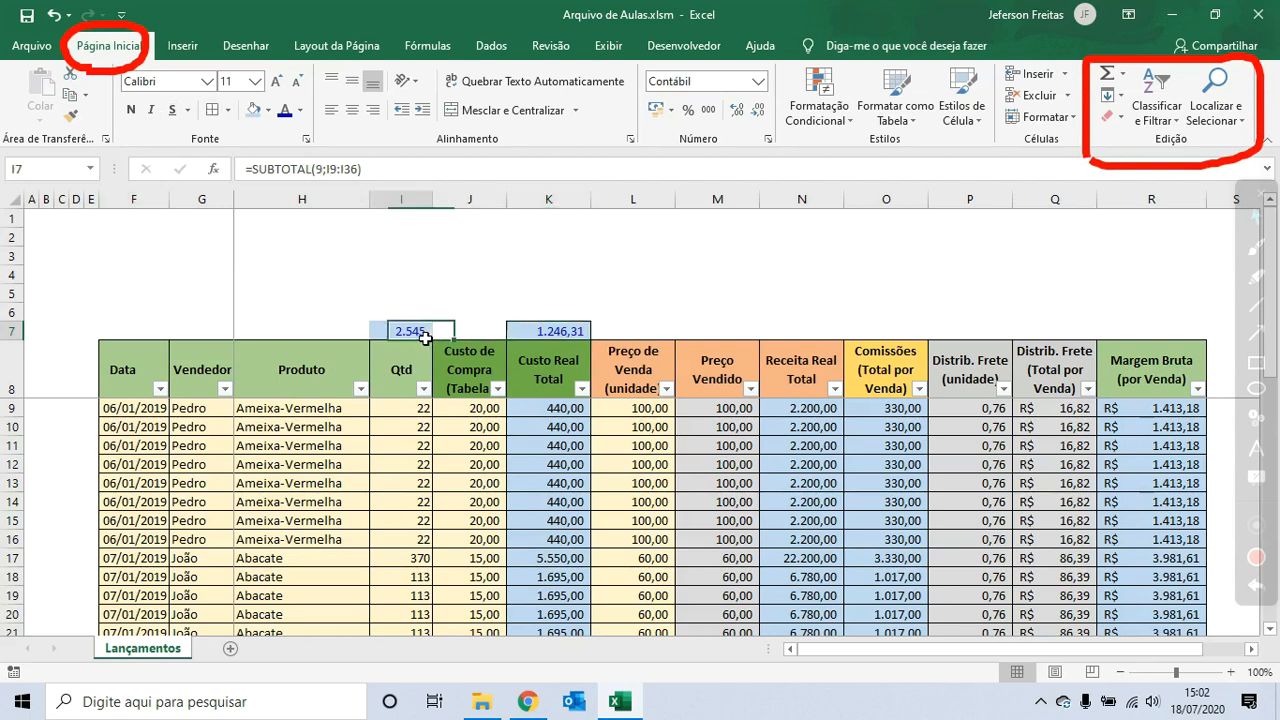
left_click(480, 279)
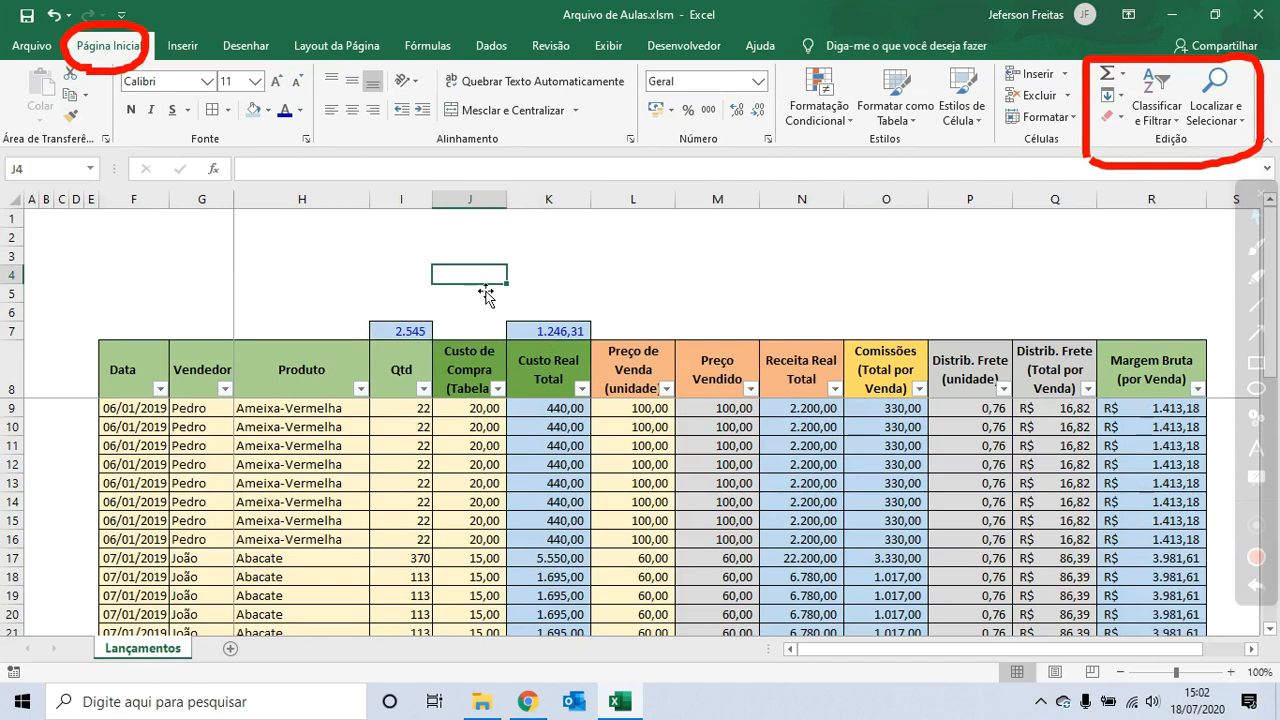